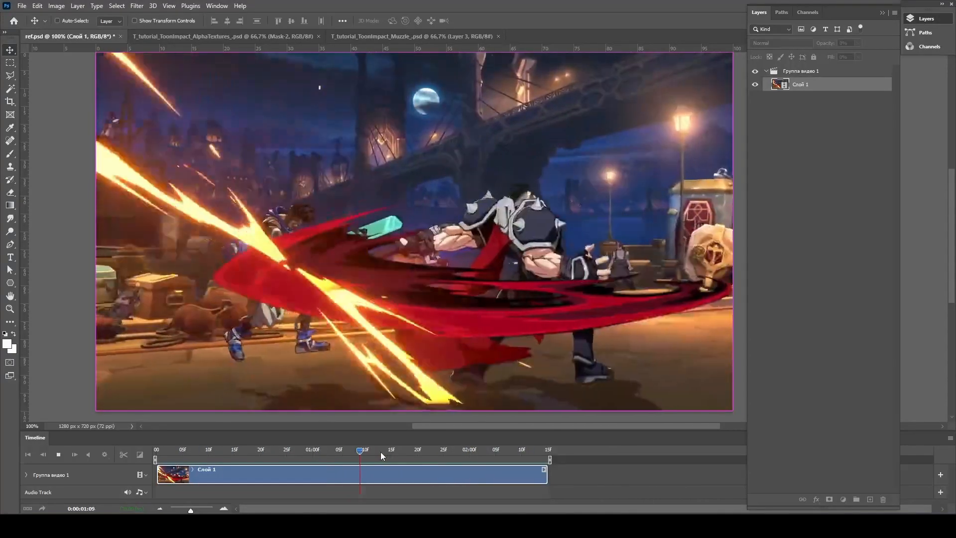
pyautogui.moveTo(378, 453); pyautogui.dragTo(350, 480)
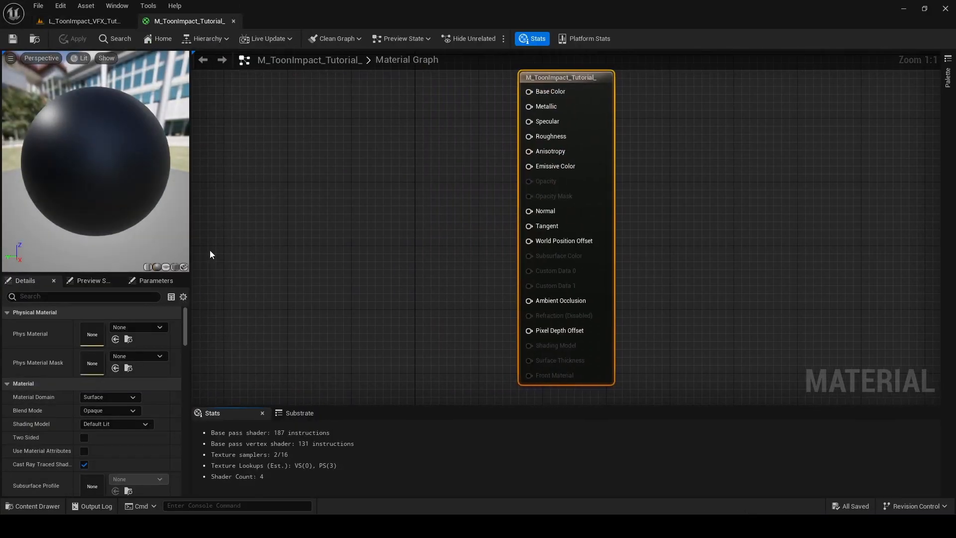
# In Unreal Engine, set the M_ToonImpact_Tutorial_ material's blend mode to Translucent and enable Two Sided.
pyautogui.click(114, 408)
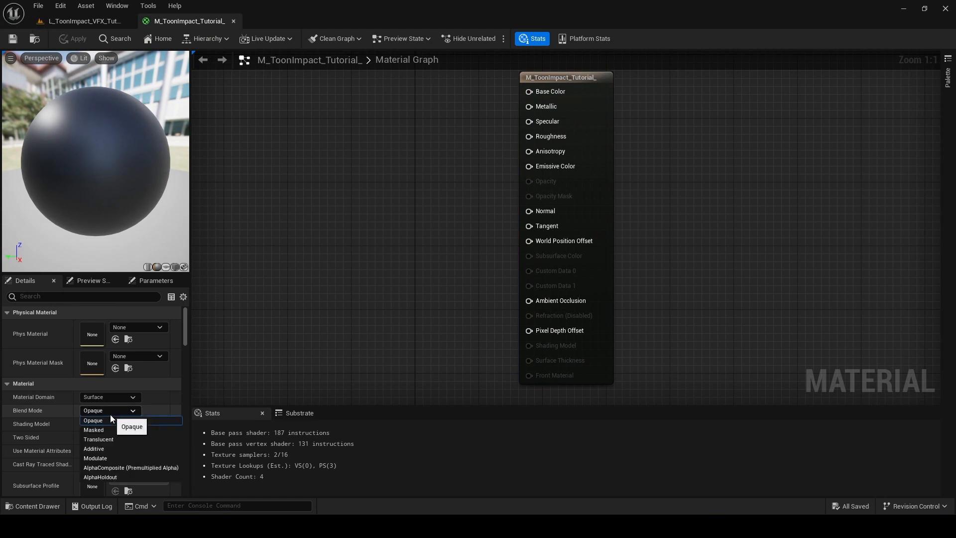
pyautogui.click(113, 438)
pyautogui.click(84, 438)
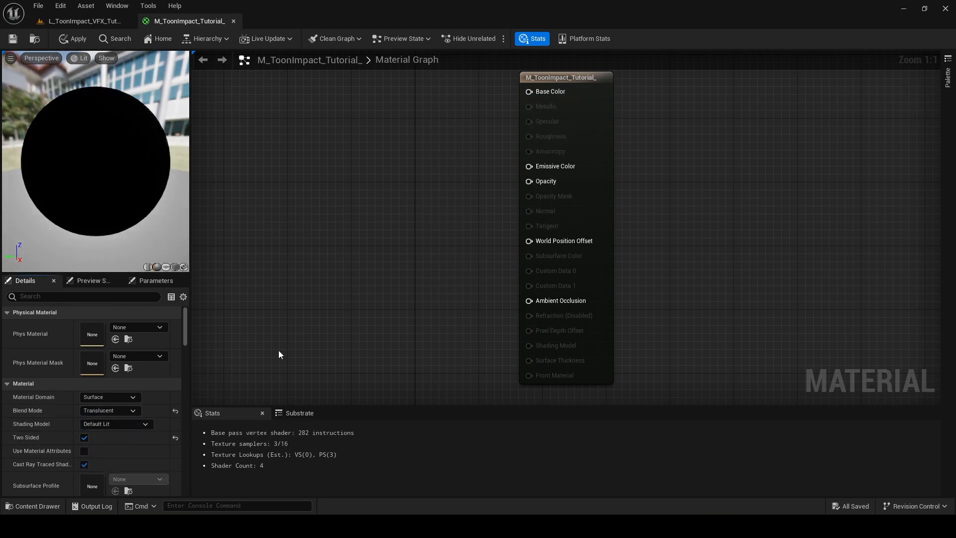
pyautogui.scroll(-5, 452, 217)
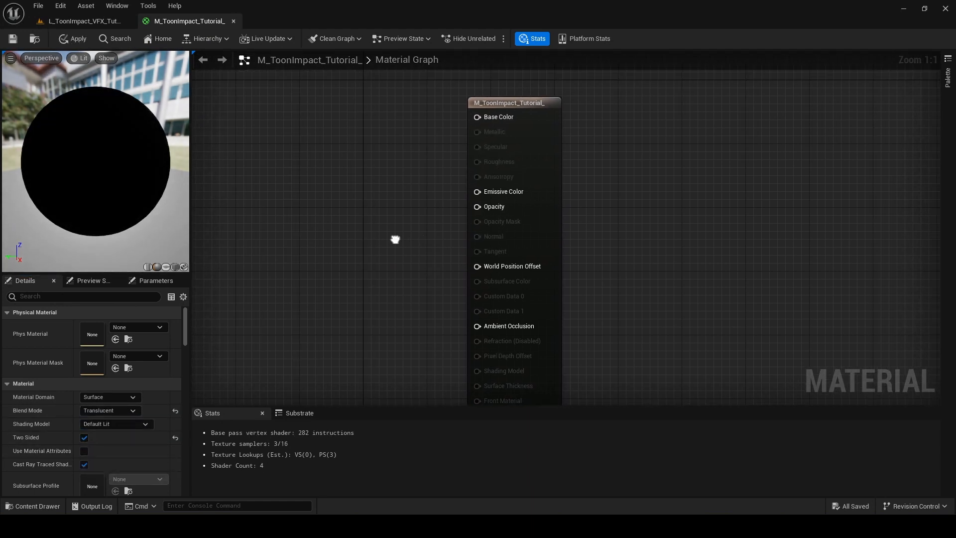
pyautogui.moveTo(427, 216); pyautogui.dragTo(459, 241, button='right')
pyautogui.scroll(2, 459, 242)
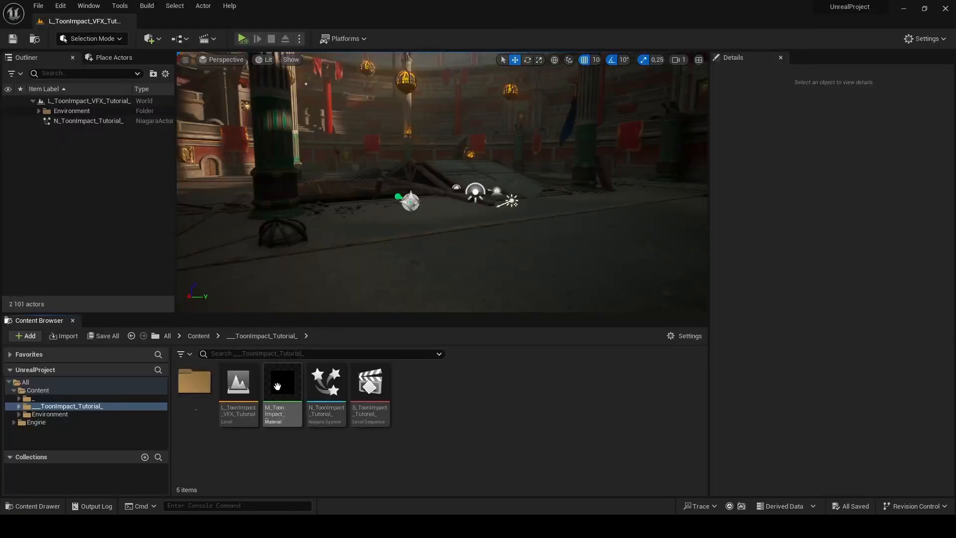
pyautogui.click(326, 389)
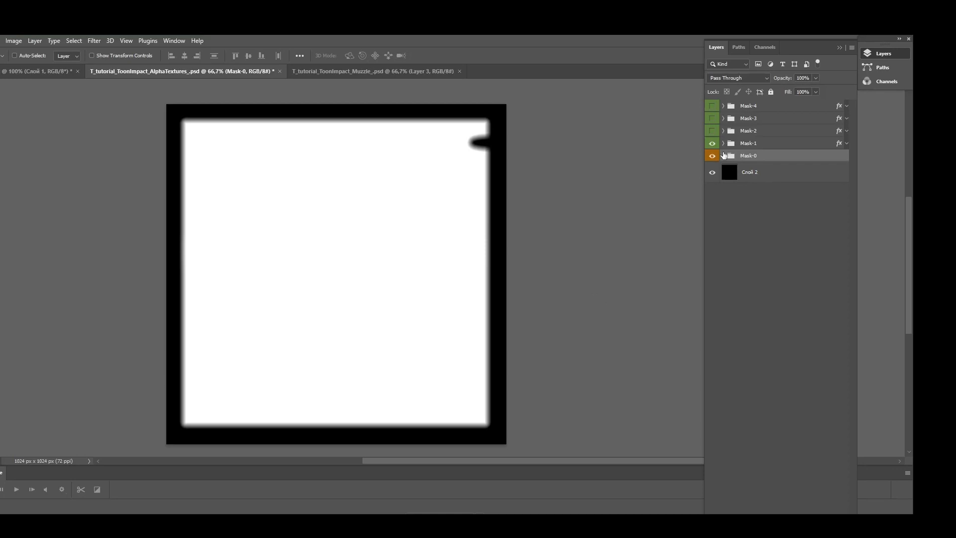
# In Photoshop, extend the black circle copy 11 shape in the Mask-0 group slightly inward from the white square's right edge.
pyautogui.click(723, 156)
pyautogui.click(749, 236)
pyautogui.click(750, 236)
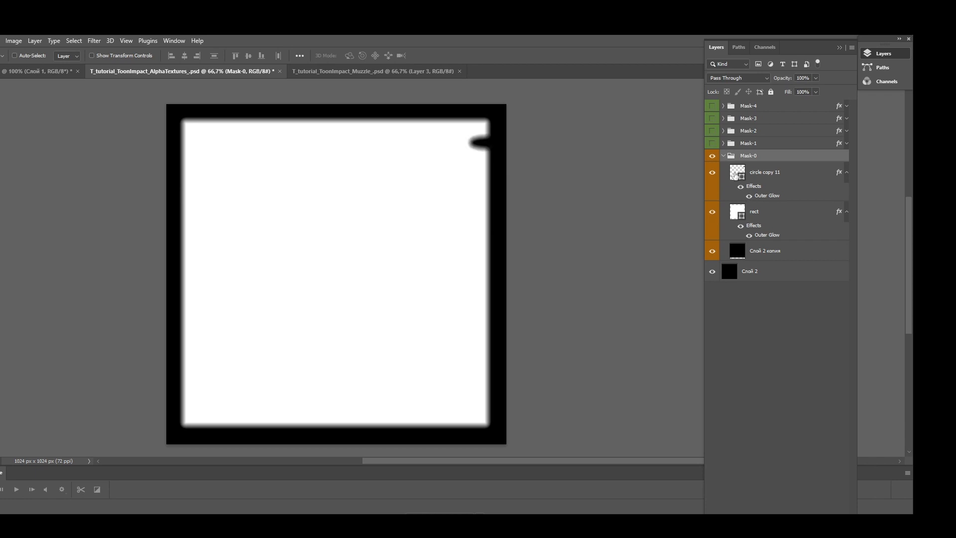
pyautogui.click(735, 175)
pyautogui.moveTo(479, 151); pyautogui.dragTo(459, 158)
# Preview the Mask-1 to Mask-4 groups one after another with Mask-0 hidden.
pyautogui.click(723, 143)
pyautogui.click(712, 143)
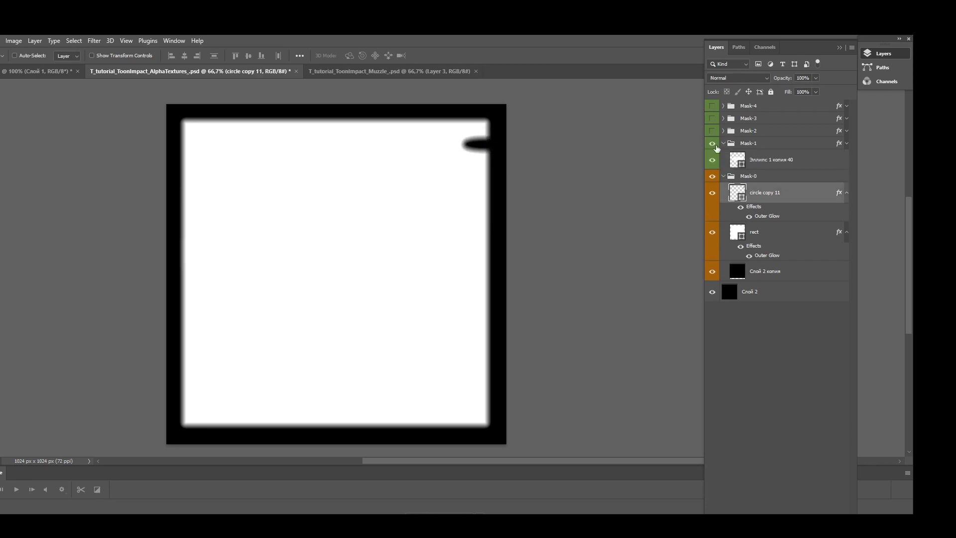
pyautogui.click(712, 176)
pyautogui.click(712, 143)
pyautogui.click(711, 130)
pyautogui.click(711, 131)
pyautogui.click(712, 118)
pyautogui.click(711, 118)
pyautogui.click(711, 106)
pyautogui.click(712, 106)
# Show only the Mask-0 group over the background, collapse the open groups and export the image as a 1024 × 1024 px PNG-24.
pyautogui.click(712, 176)
pyautogui.click(723, 175)
pyautogui.click(748, 175)
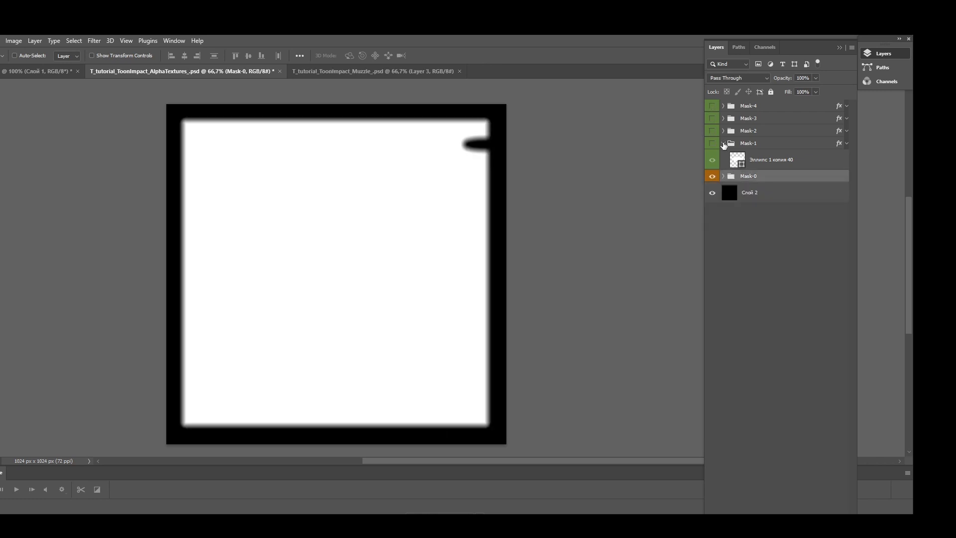
pyautogui.click(722, 143)
pyautogui.hotkey('ctrl', 'alt', 'shift', 's')
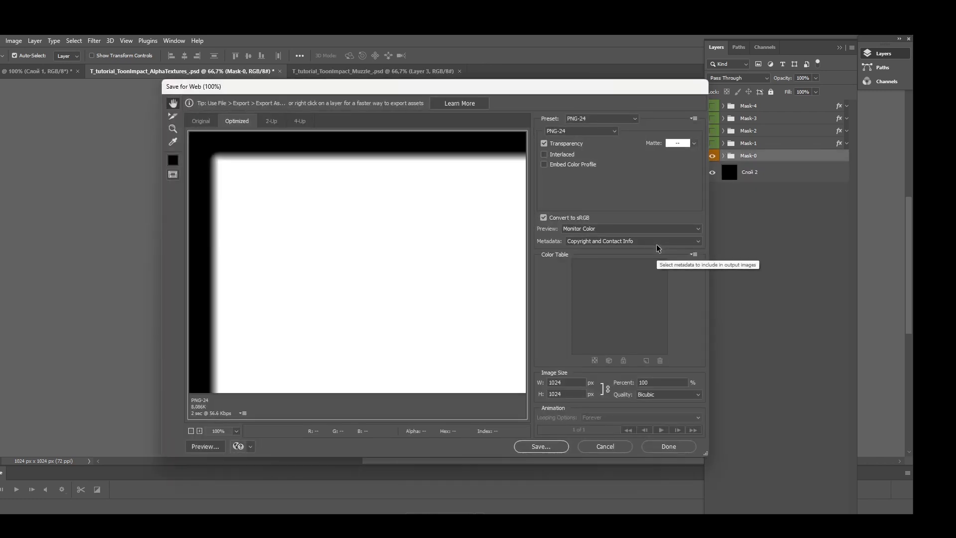
pyautogui.press('Return')
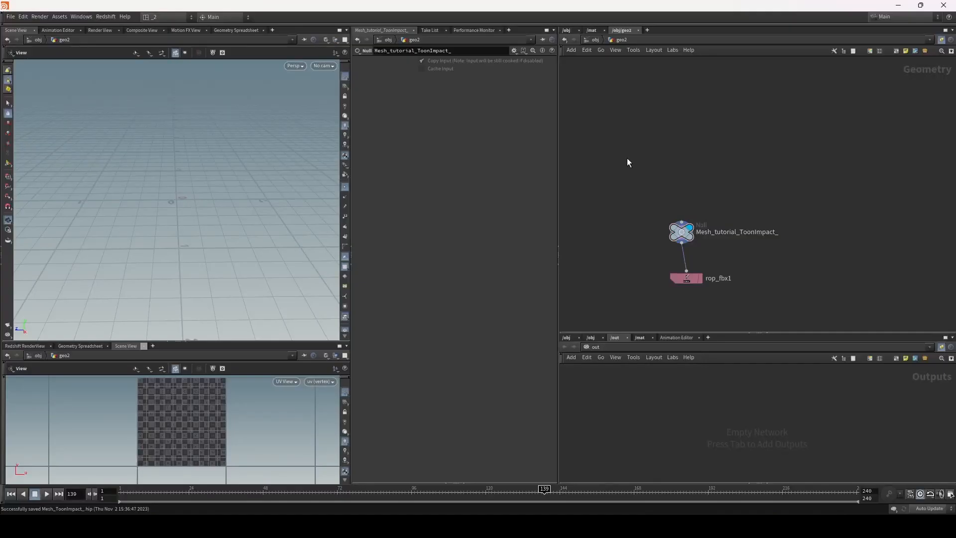
# In Houdini, add a Line node above the Mesh_tutorial_ToonImpact_ null.
pyautogui.press('Tab')
pyautogui.moveTo(628, 157)
pyautogui.click(707, 101)
pyautogui.click(656, 142)
# Add a Sweep node below the line and feed the line into both of its inputs.
pyautogui.press('Tab')
pyautogui.write('sw')
pyautogui.press('Return')
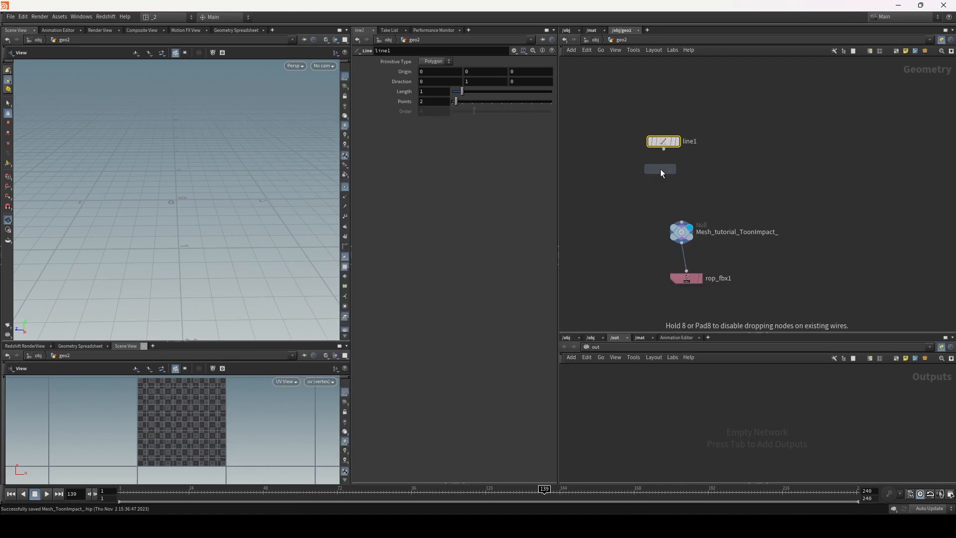
pyautogui.click(660, 169)
pyautogui.click(664, 175)
# Add a UV Transform node between the sweep and the Mesh_tutorial_ToonImpact_ null, and lay out the node chain neatly.
pyautogui.press('Tab')
pyautogui.write('uf')
pyautogui.press('BackSpace')
pyautogui.write('tr')
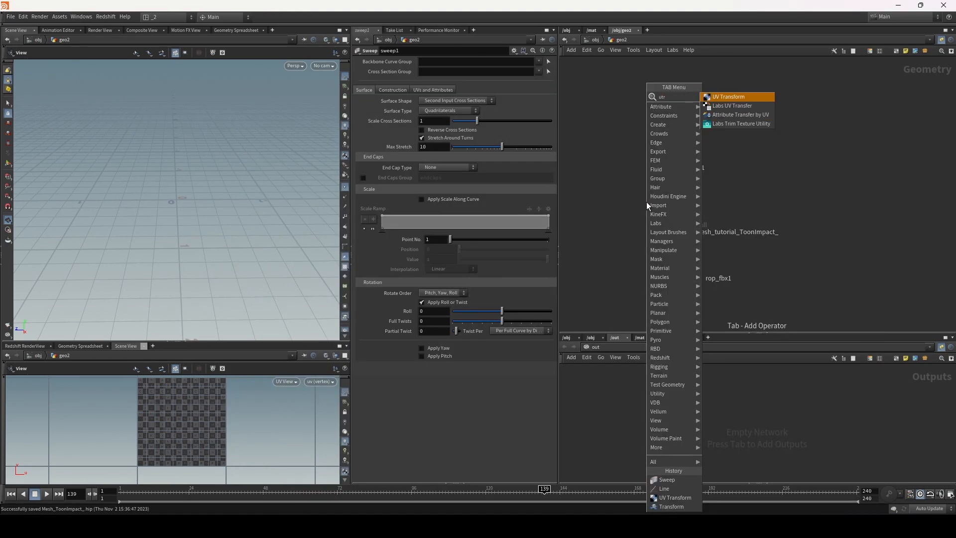
pyautogui.press('Return')
pyautogui.click(674, 197)
pyautogui.moveTo(662, 168); pyautogui.dragTo(680, 189)
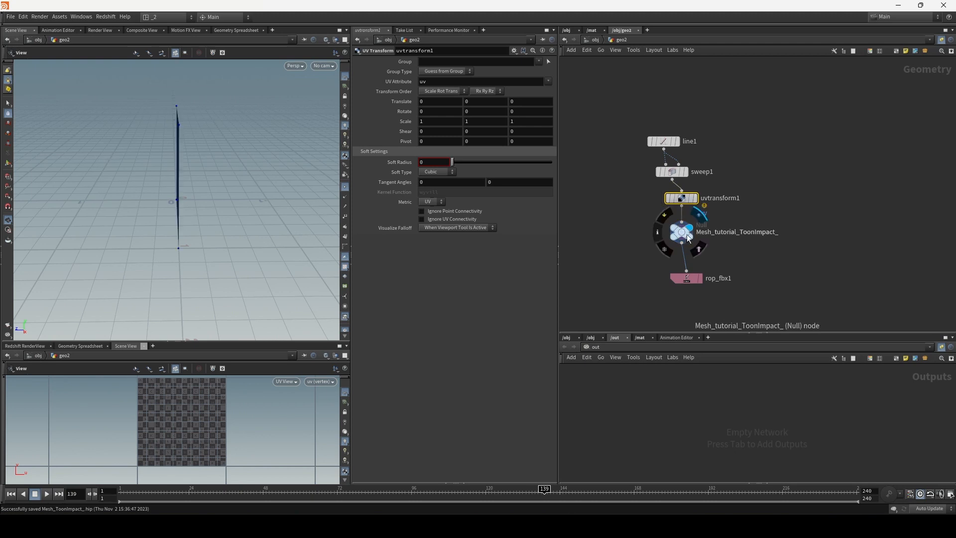
pyautogui.press('l')
# Insert a Transform node between the UV Transform and the null, with a uniform scale of 100.
pyautogui.press('Tab')
pyautogui.write('trans')
pyautogui.press('Return')
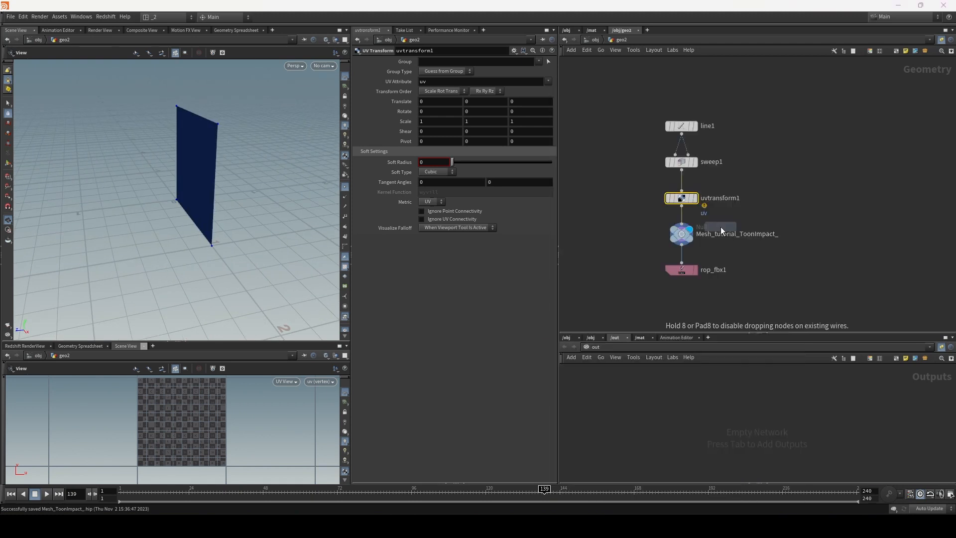
pyautogui.click(681, 229)
pyautogui.press('f')
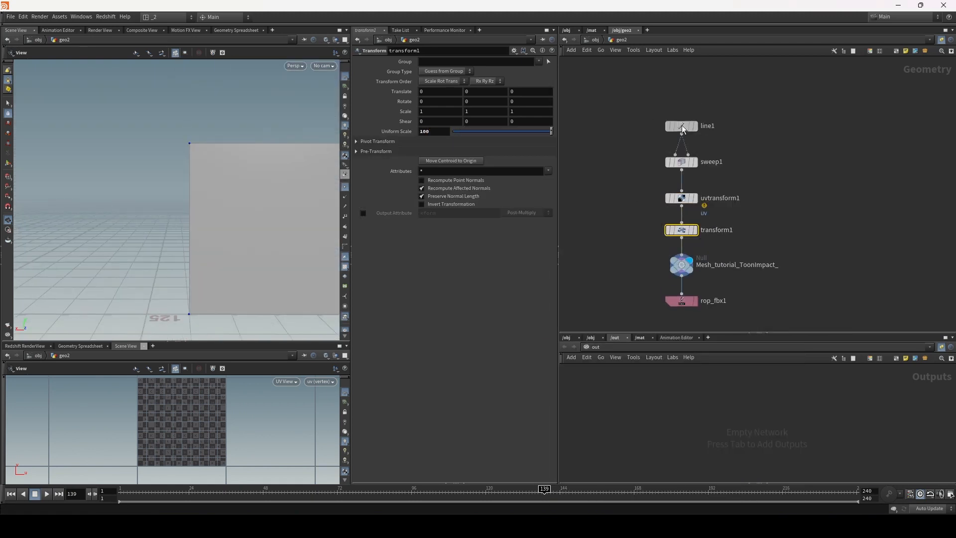
# Make the sweep a Ribbon of width 1 and scale it along the curve with the ramp starting at 0.
pyautogui.click(681, 126)
pyautogui.click(681, 162)
pyautogui.click(457, 100)
pyautogui.click(451, 127)
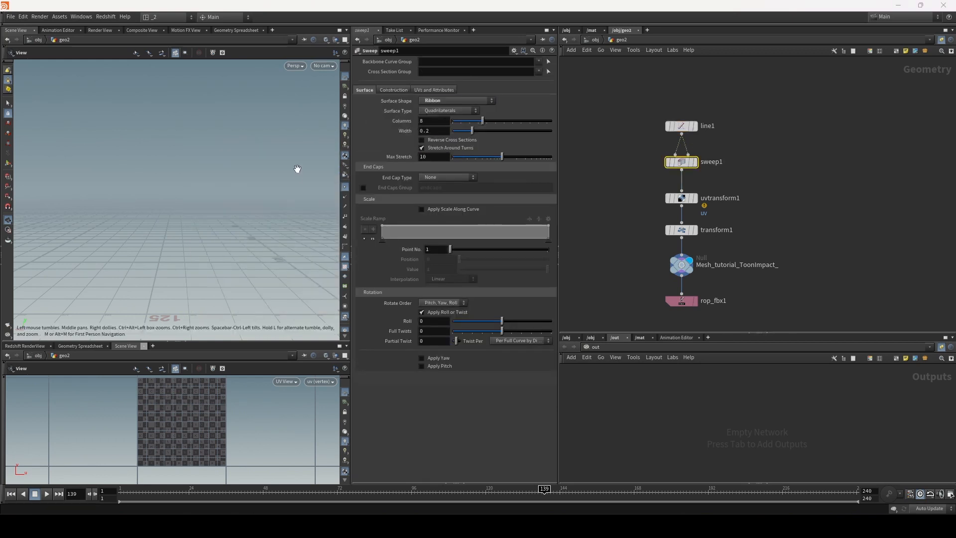
pyautogui.click(421, 209)
pyautogui.moveTo(382, 226); pyautogui.dragTo(382, 239)
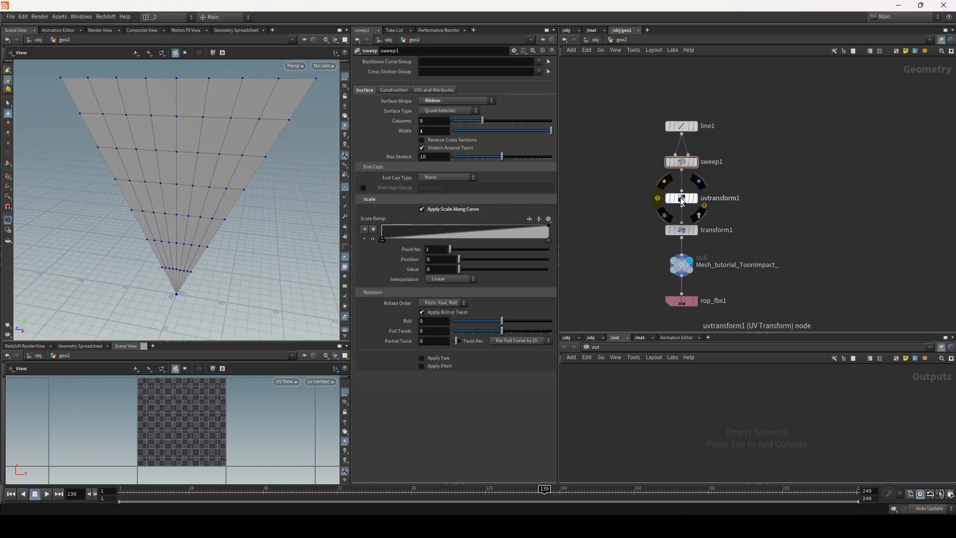
# Generate UVs on the sweep, set the UV Transform to Z rotation -90 and Y translation 1, and select the rop_fbx1 export node.
pyautogui.click(429, 90)
pyautogui.click(421, 111)
pyautogui.click(673, 198)
pyautogui.moveTo(522, 111); pyautogui.dragTo(442, 113)
pyautogui.write('90')
pyautogui.press('Return')
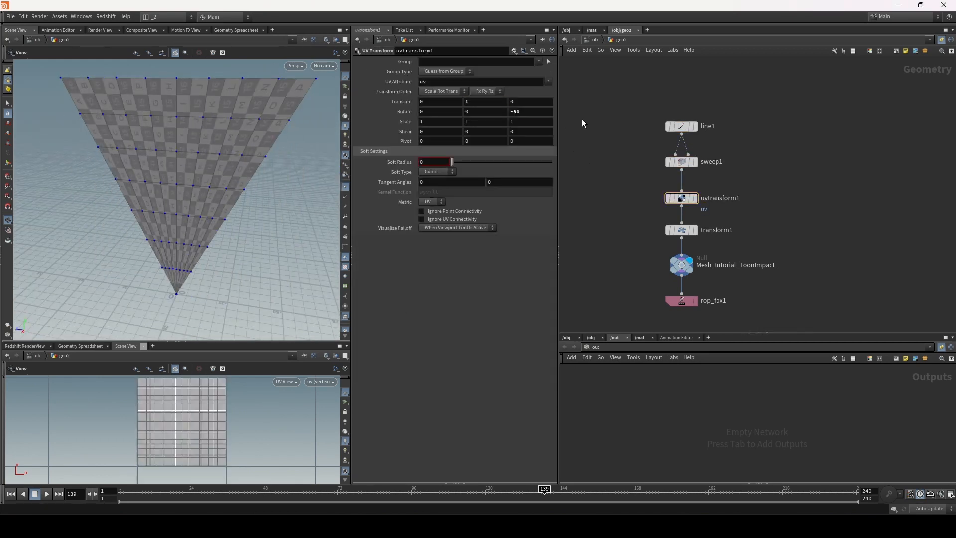
pyautogui.click(716, 302)
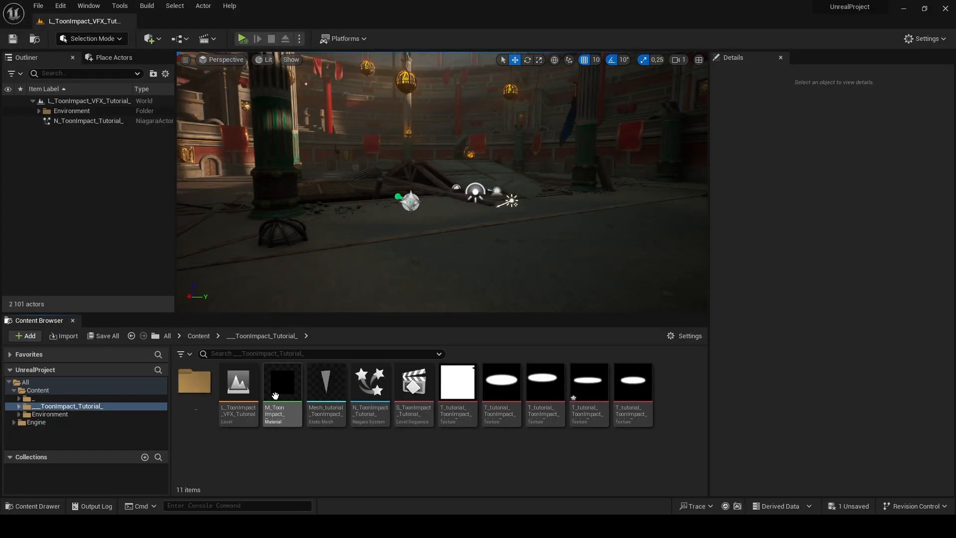
# In Unreal Engine, open the M_ToonImpact_Tutorial_ material and use the imported Mesh_tutorial_ToonImpact_ static mesh as its preview mesh.
pyautogui.doubleClick(280, 405)
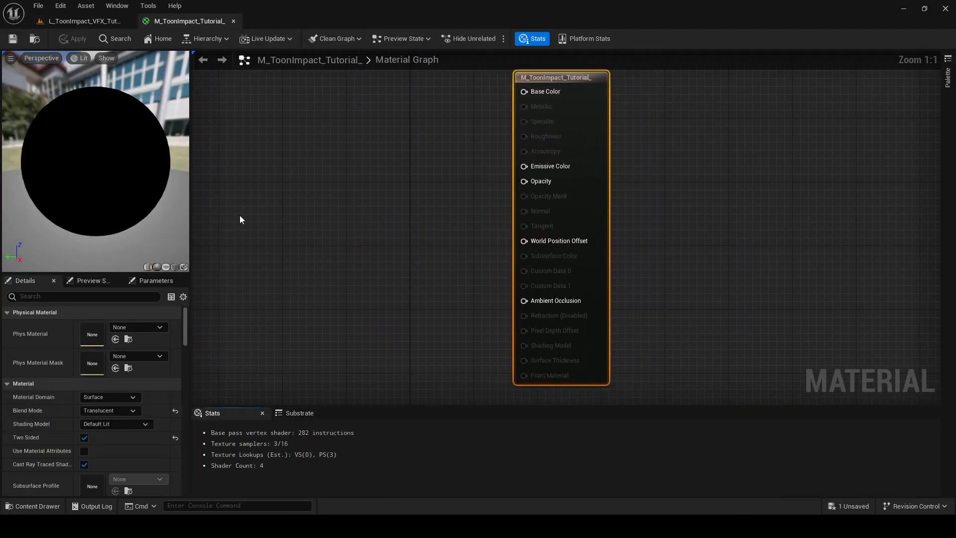
pyautogui.click(85, 21)
pyautogui.click(325, 386)
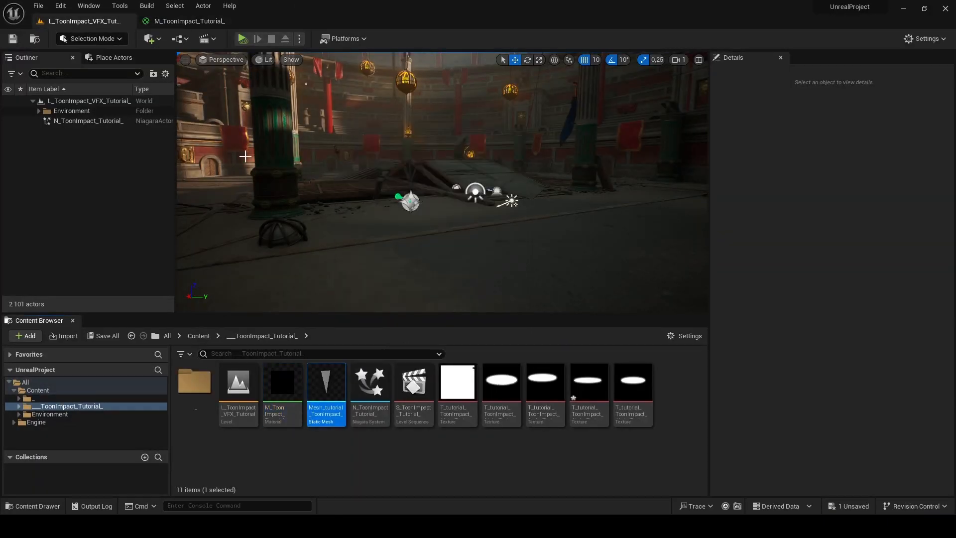
pyautogui.click(195, 22)
pyautogui.click(182, 267)
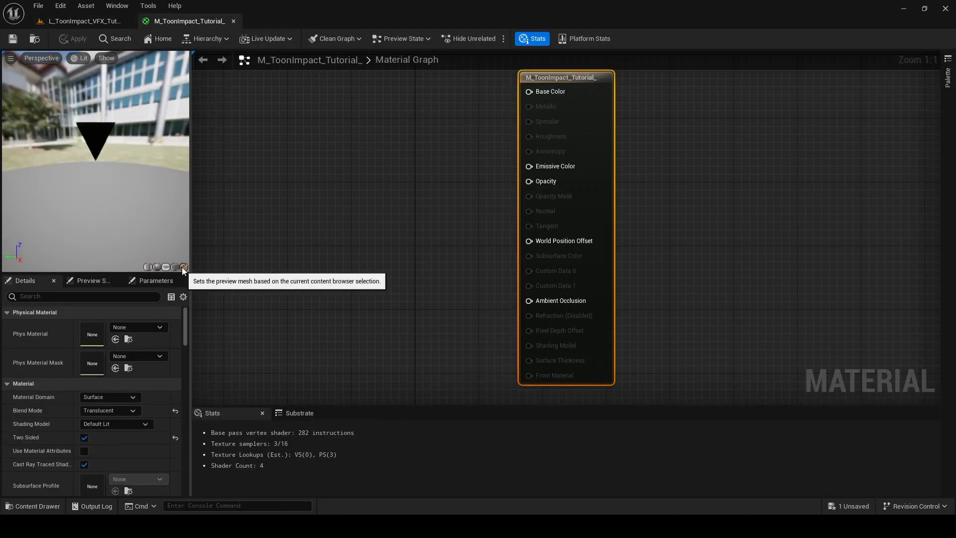
# Add a Constant node with value 1.0 and connect it to the material's Emissive Color.
pyautogui.rightClick(321, 159)
pyautogui.write('con')
pyautogui.press('Return')
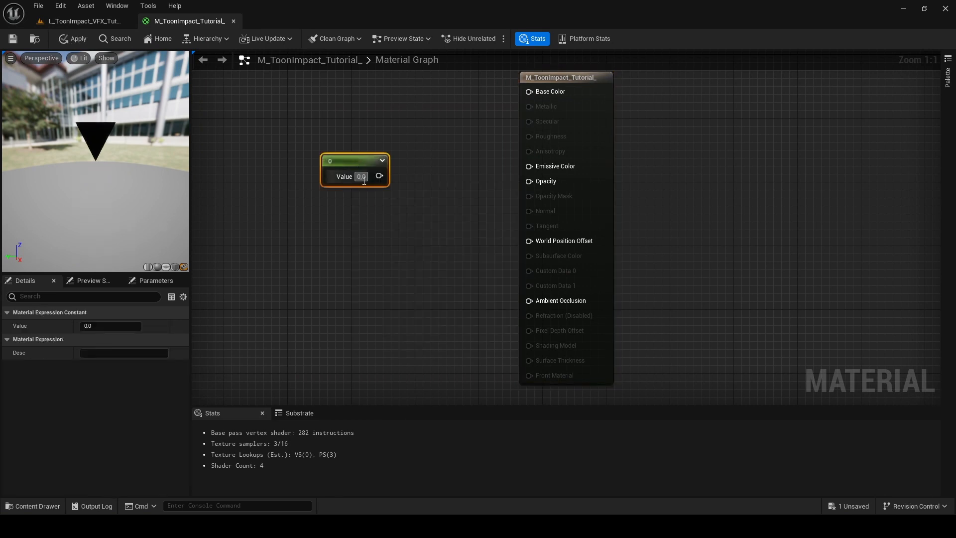
pyautogui.moveTo(379, 176); pyautogui.dragTo(528, 166)
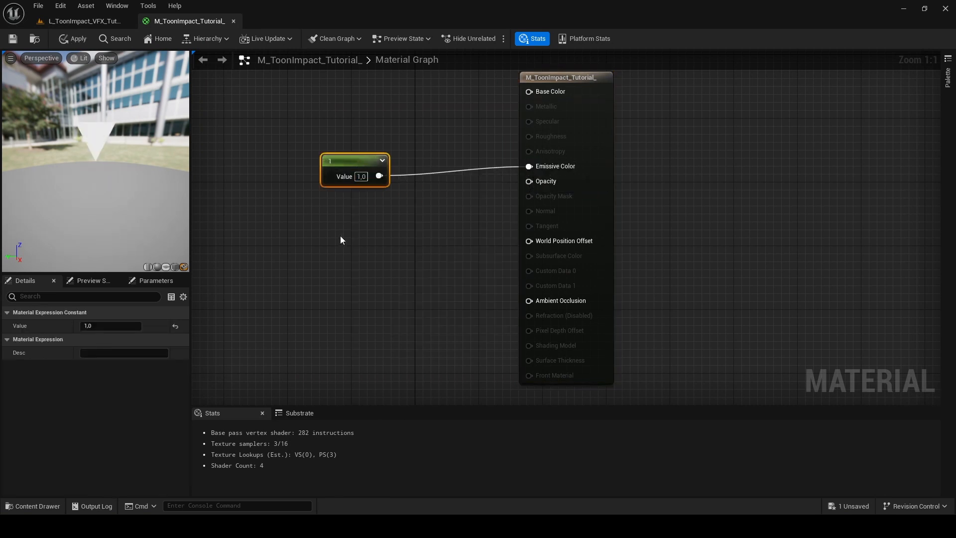
# Add a Texture Sample with Shared: Clamp as sampler source and assign the white square mask texture to it.
pyautogui.moveTo(341, 237); pyautogui.dragTo(473, 226, button='right')
pyautogui.rightClick(396, 236)
pyautogui.write('texture')
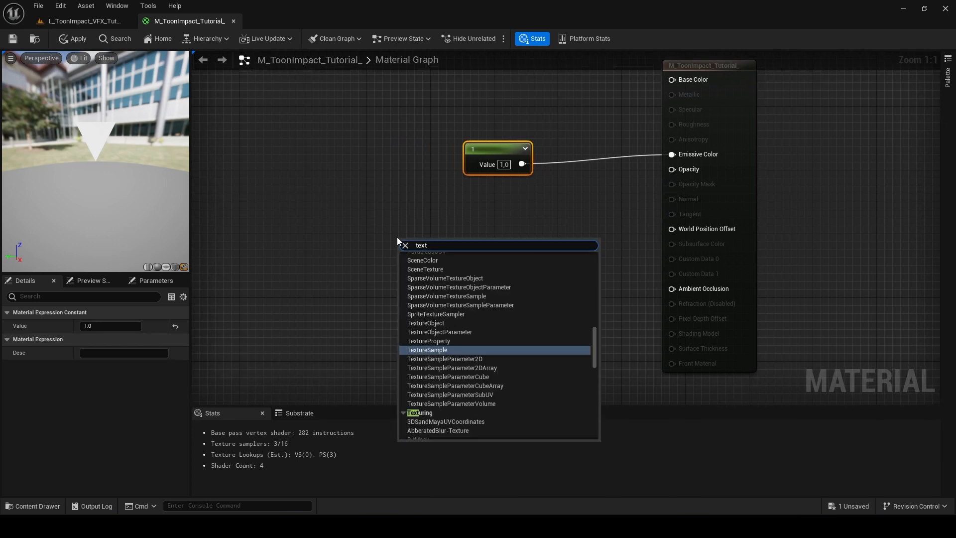
pyautogui.press('Return')
pyautogui.click(111, 339)
pyautogui.click(121, 369)
pyautogui.click(138, 408)
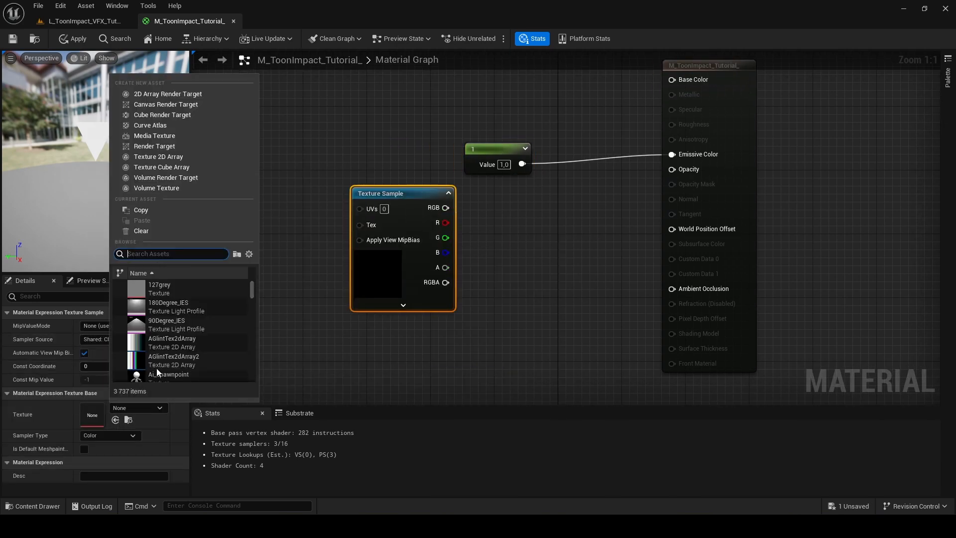
pyautogui.click(156, 368)
# Duplicate the Texture Sample into a column of five nodes and line up the lowest copy with the others.
pyautogui.scroll(-5, 406, 180)
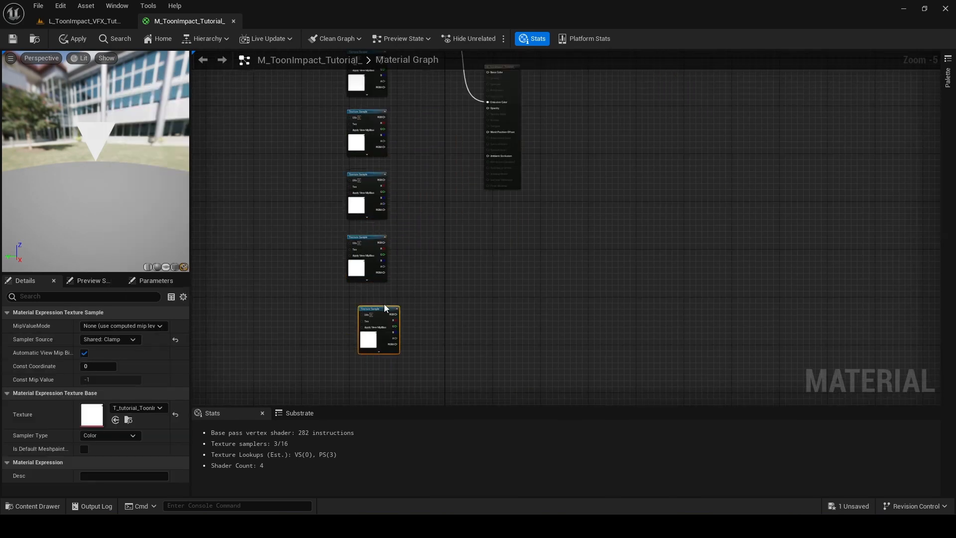
pyautogui.moveTo(426, 230); pyautogui.dragTo(437, 297, button='right')
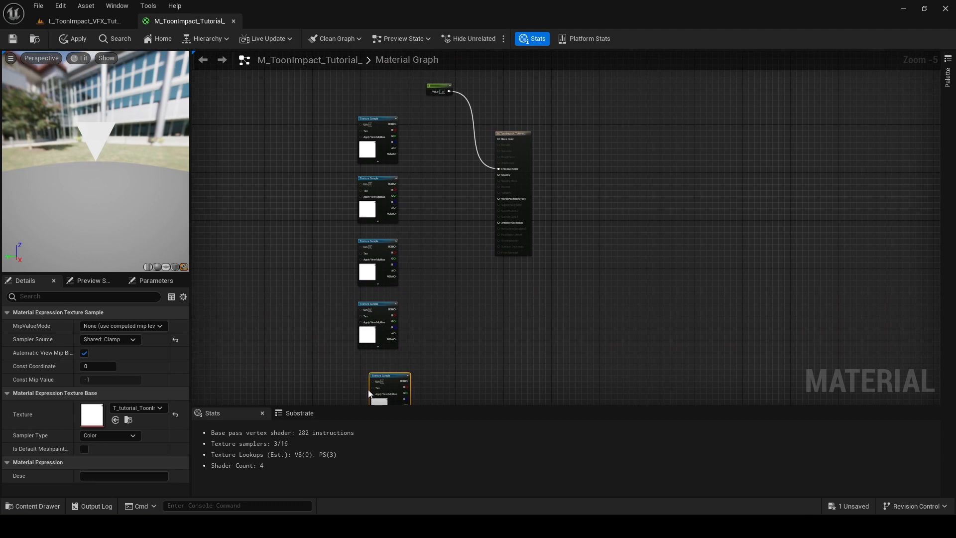
pyautogui.moveTo(386, 379); pyautogui.dragTo(376, 367)
pyautogui.scroll(2, 371, 169)
# Assign ellipse mask textures to the second and third Texture Sample nodes.
pyautogui.click(373, 224)
pyautogui.click(138, 407)
pyautogui.click(156, 368)
pyautogui.click(376, 318)
pyautogui.click(138, 408)
pyautogui.click(157, 375)
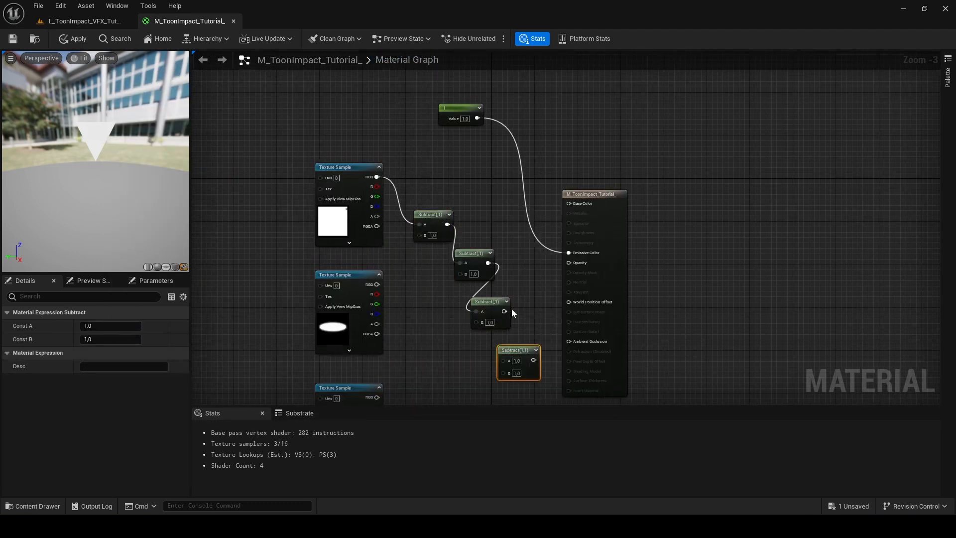
# Subtract the ellipse masks from the square mask through four chained Subtract nodes, connect the result to Opacity and apply the material.
pyautogui.moveTo(375, 402); pyautogui.dragTo(298, 277, button='right')
pyautogui.moveTo(298, 276); pyautogui.dragTo(339, 112)
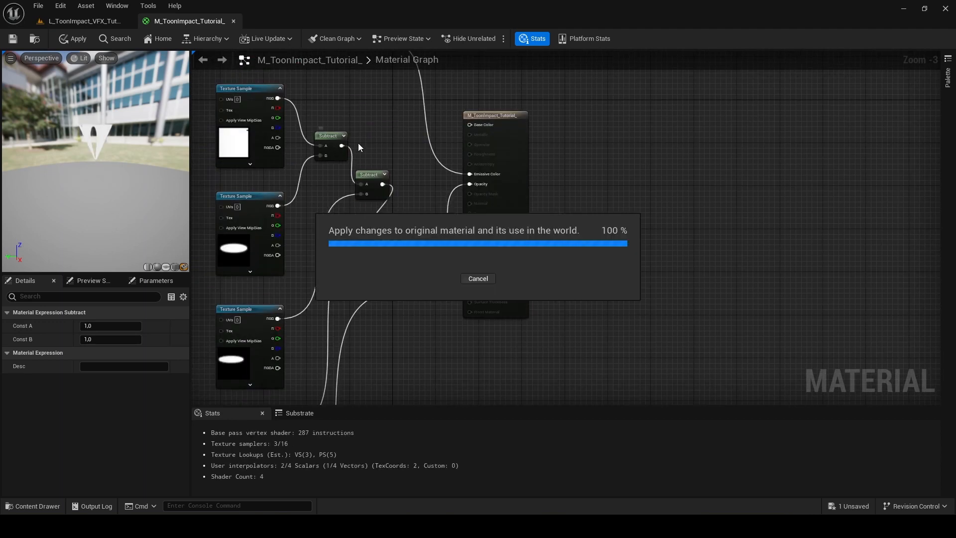
# Add a Vector Parameter node and, above it, a Dynamic Parameter node in the empty area left of the texture samples.
pyautogui.moveTo(196, 189); pyautogui.dragTo(557, 216, button='right')
pyautogui.rightClick(343, 210)
pyautogui.write('para')
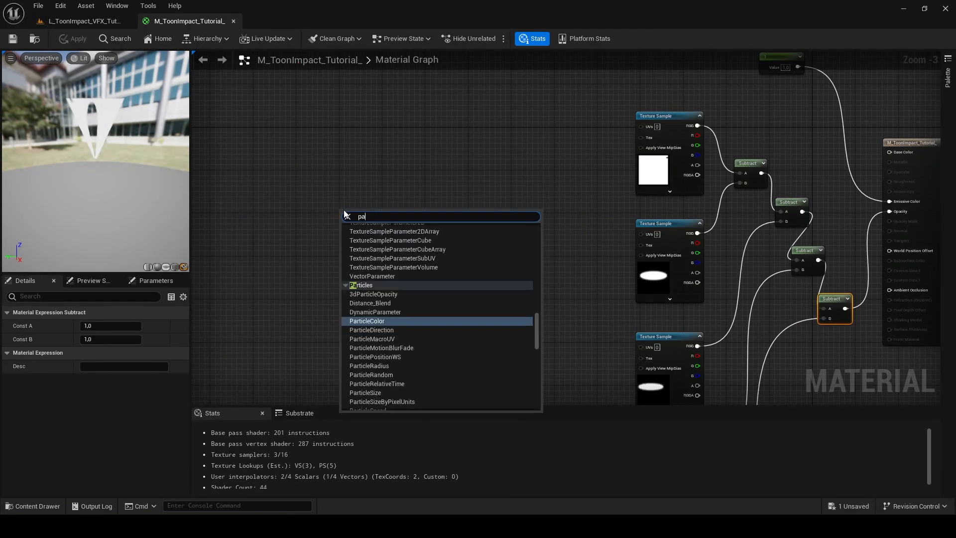
pyautogui.scroll(-4, 411, 335)
pyautogui.click(374, 380)
pyautogui.click(121, 324)
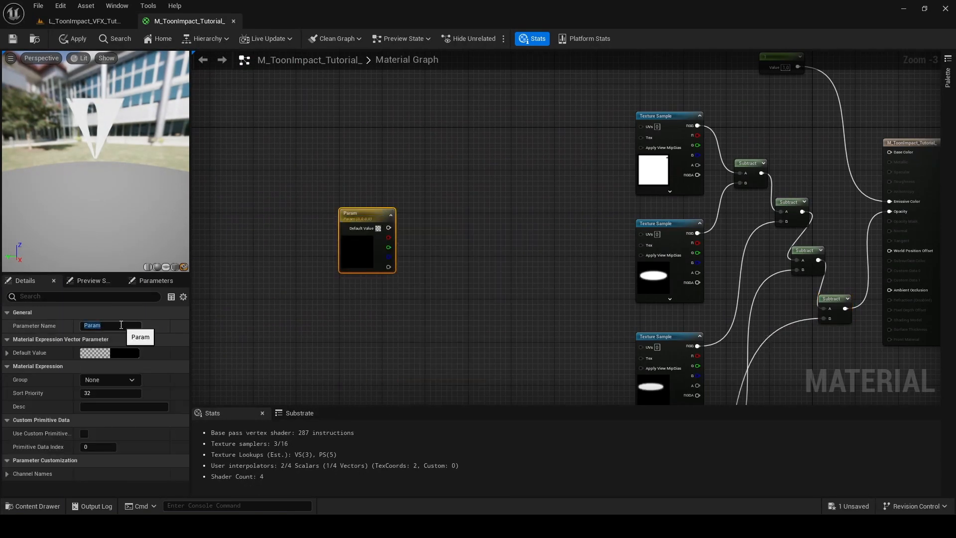
pyautogui.rightClick(427, 208)
pyautogui.moveTo(435, 199); pyautogui.dragTo(360, 130)
# Rename the vector parameter to UV_Tiling_And_Offset_1.
pyautogui.click(366, 215)
pyautogui.click(113, 327)
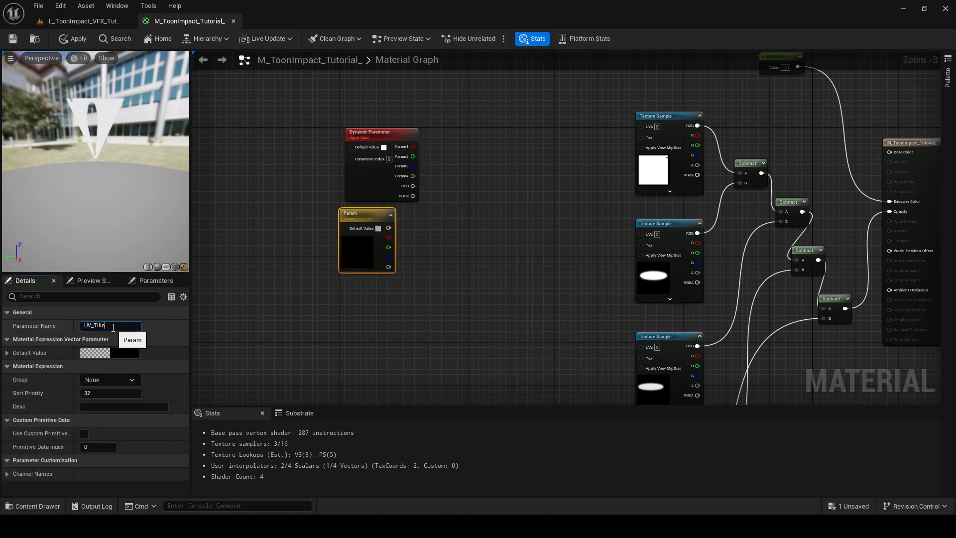
pyautogui.write('UV_Tiling_And_Offset_1')
pyautogui.press('Return')
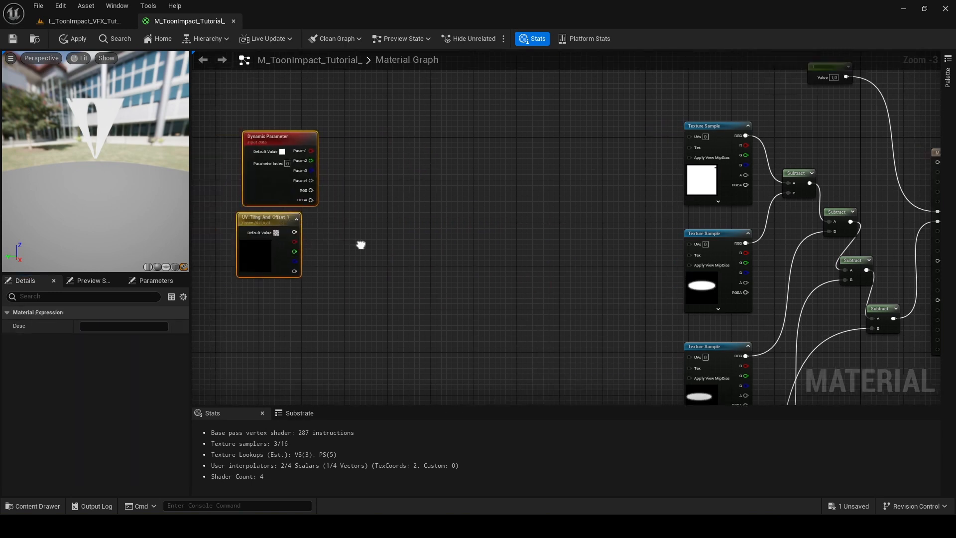
# Add a Texture Coordinate node below the vector parameter and chain Subtract and Multiply nodes after it.
pyautogui.rightClick(336, 269)
pyautogui.write('coord')
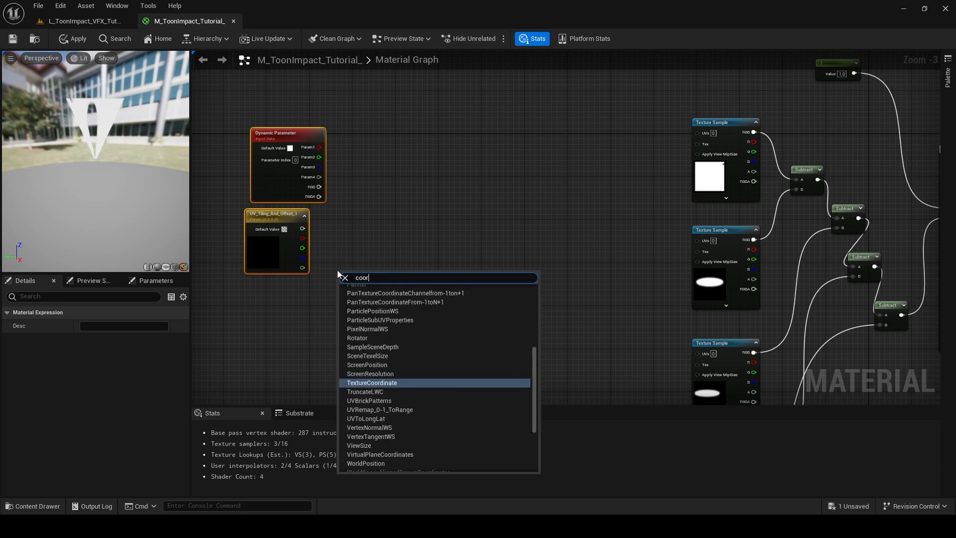
pyautogui.press('Return')
pyautogui.moveTo(270, 315); pyautogui.dragTo(326, 309)
pyautogui.write('sub')
pyautogui.press('Return')
pyautogui.press('Return')
pyautogui.press('Delete')
pyautogui.write('mult')
pyautogui.press('Return')
# Chain two Add nodes after the Multiply node and set the first one's B value to 0.5.
pyautogui.moveTo(403, 329); pyautogui.dragTo(515, 303)
pyautogui.write('add')
pyautogui.press('Return')
pyautogui.hotkey('ctrl', 'd')
pyautogui.moveTo(452, 323); pyautogui.dragTo(498, 315)
pyautogui.click(438, 334)
pyautogui.write('.5')
# Pair Param1 with Param2, Param3 with Param4, and the vector parameter's R/G and B/A channels through four Append nodes.
pyautogui.write('app')
pyautogui.moveTo(319, 147); pyautogui.dragTo(358, 184)
pyautogui.press('Return')
pyautogui.hotkey('ctrl', 'd')
pyautogui.hotkey('ctrl', 'd')
pyautogui.hotkey('ctrl', 'd')
pyautogui.moveTo(302, 238); pyautogui.dragTo(385, 233)
pyautogui.moveTo(302, 258); pyautogui.dragTo(337, 271)
pyautogui.moveTo(319, 166); pyautogui.dragTo(353, 195)
# Multiply the Param1/Param2 Append by the vector parameter's R/G Append.
pyautogui.moveTo(382, 149); pyautogui.dragTo(409, 145)
pyautogui.moveTo(415, 154); pyautogui.dragTo(463, 208)
pyautogui.write('mul')
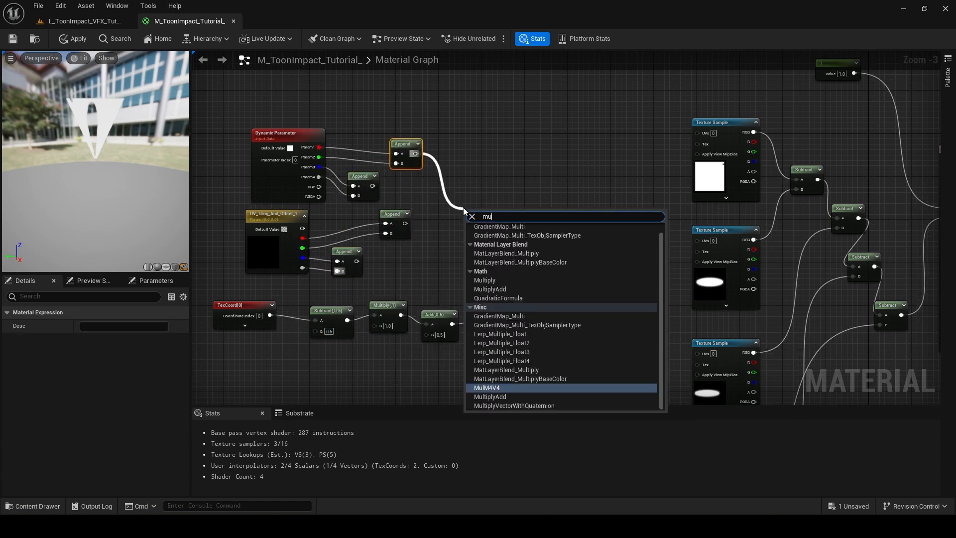
pyautogui.press('Return')
pyautogui.moveTo(405, 223); pyautogui.dragTo(469, 233)
# Sum the two offset Appends with an Add node and wire the UV chain's final output to the first ellipse sample's UVs.
pyautogui.moveTo(372, 186); pyautogui.dragTo(431, 245)
pyautogui.write('add')
pyautogui.press('Return')
pyautogui.moveTo(492, 324); pyautogui.dragTo(497, 325)
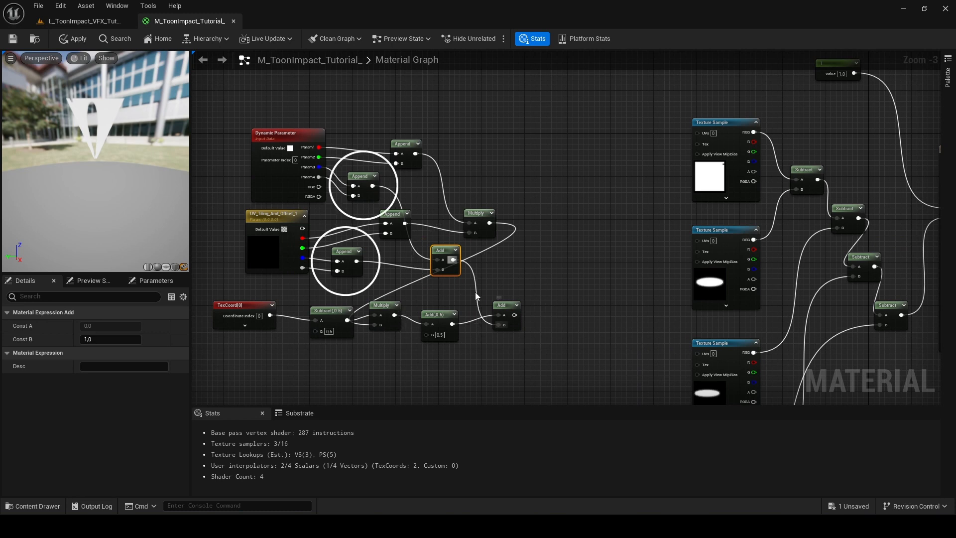
pyautogui.moveTo(532, 344); pyautogui.dragTo(543, 305)
pyautogui.click(629, 280)
pyautogui.moveTo(613, 306); pyautogui.dragTo(696, 241)
# Copy the whole UV tiling and offset node group and paste three duplicates of it.
pyautogui.scroll(-3, 426, 293)
pyautogui.moveTo(330, 209); pyautogui.dragTo(500, 327)
pyautogui.hotkey('ctrl', 'c')
pyautogui.moveTo(500, 327); pyautogui.dragTo(520, 215, button='right')
pyautogui.hotkey('ctrl', 'v')
pyautogui.hotkey('ctrl', 'v')
pyautogui.hotkey('ctrl', 'v')
pyautogui.moveTo(431, 265); pyautogui.dragTo(431, 196, button='right')
pyautogui.moveTo(431, 196); pyautogui.dragTo(383, 309)
# Rename the vector parameter in one pasted node group to UV_Tiling_And_Offset_3.
pyautogui.scroll(4, 288, 144)
pyautogui.click(303, 202)
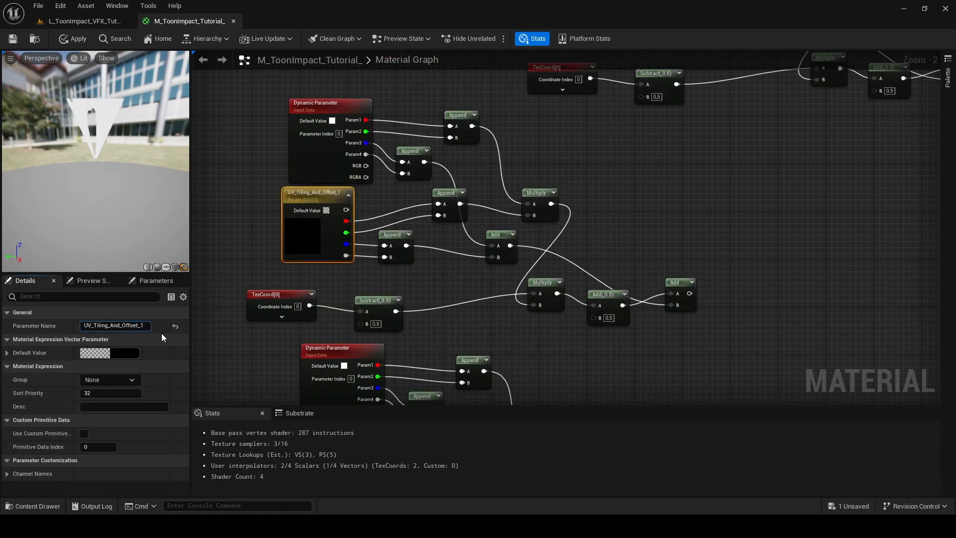
pyautogui.click(249, 204)
pyautogui.click(331, 109)
pyautogui.click(258, 259)
pyautogui.moveTo(259, 259); pyautogui.dragTo(318, 119, button='right')
pyautogui.click(380, 300)
pyautogui.click(150, 327)
pyautogui.press('BackSpace')
pyautogui.write('3')
# Rename the vector parameter in another pasted node group to UV_Tiling_And_Offset_2.
pyautogui.click(279, 269)
pyautogui.click(400, 213)
pyautogui.click(334, 195)
pyautogui.moveTo(334, 195); pyautogui.dragTo(406, 136, button='right')
pyautogui.click(448, 243)
pyautogui.click(142, 326)
pyautogui.click(481, 179)
pyautogui.write('2')
# Rename the vector parameter in the remaining pasted node group to UV_Tiling_And_Offset_4.
pyautogui.click(406, 207)
pyautogui.scroll(-1, 461, 242)
pyautogui.moveTo(461, 241); pyautogui.dragTo(409, 257, button='right')
pyautogui.click(409, 256)
pyautogui.click(146, 328)
pyautogui.write('4')
pyautogui.press('Return')
# Connect the outputs of the three pasted groups to the UVs of the remaining ellipse texture samples and save the material.
pyautogui.moveTo(344, 178); pyautogui.dragTo(243, 402, button='right')
pyautogui.scroll(-2, 298, 328)
pyautogui.moveTo(405, 236); pyautogui.dragTo(594, 151)
pyautogui.moveTo(563, 218); pyautogui.dragTo(528, 151, button='right')
pyautogui.moveTo(377, 293); pyautogui.dragTo(561, 147)
pyautogui.moveTo(522, 234); pyautogui.dragTo(491, 126, button='right')
pyautogui.moveTo(399, 317); pyautogui.dragTo(530, 94)
pyautogui.moveTo(454, 112); pyautogui.dragTo(538, 268, button='right')
pyautogui.hotkey('ctrl', 's')
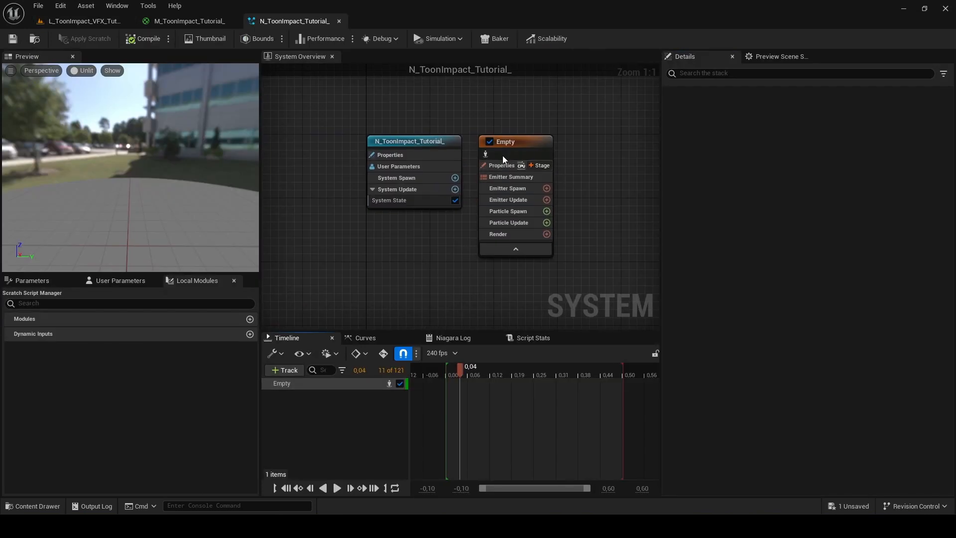
# Enable Is Valid for the Empty emitter's fixed bounds and add an Emitter State module to Emitter Update.
pyautogui.click(501, 165)
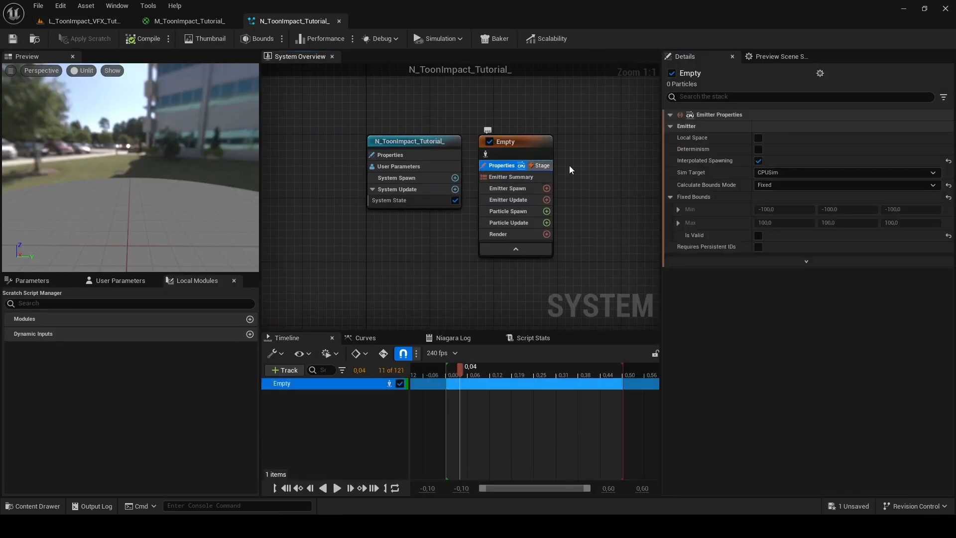
pyautogui.click(758, 236)
pyautogui.click(546, 199)
pyautogui.write('state')
pyautogui.press('Return')
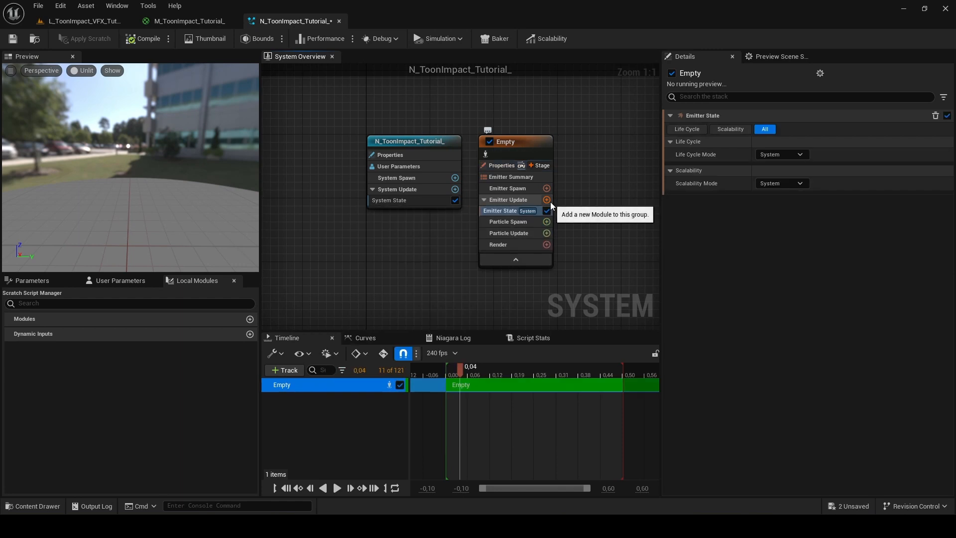
# Set the Emitter State's Life Cycle Mode to Self, Inactive Response to Kill and Loop Behavior to Once.
pyautogui.click(792, 154)
pyautogui.click(777, 180)
pyautogui.click(796, 168)
pyautogui.click(788, 198)
pyautogui.click(781, 182)
pyautogui.click(774, 205)
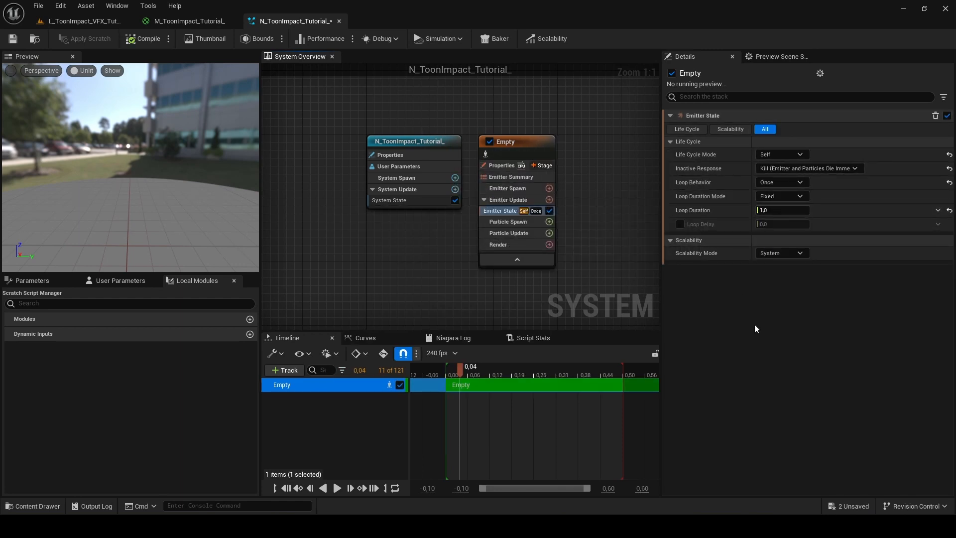
# Add a Spawn Burst Instantaneous module to Emitter Update and enable its Loop Count Limit.
pyautogui.click(549, 200)
pyautogui.write('burst')
pyautogui.press('Return')
pyautogui.click(680, 171)
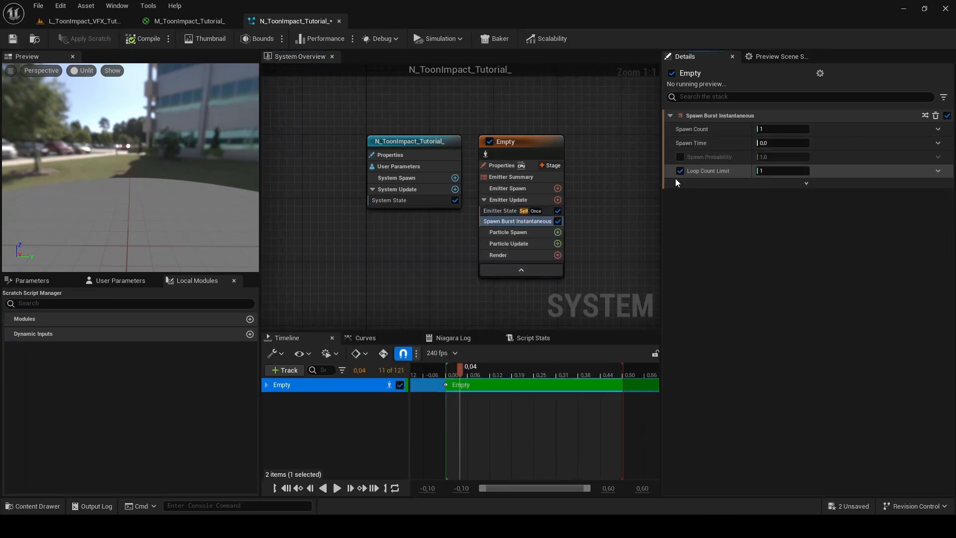
# Add an Initialize Particle module to Particle Spawn with Lifetime Mode at Direct Set.
pyautogui.click(557, 233)
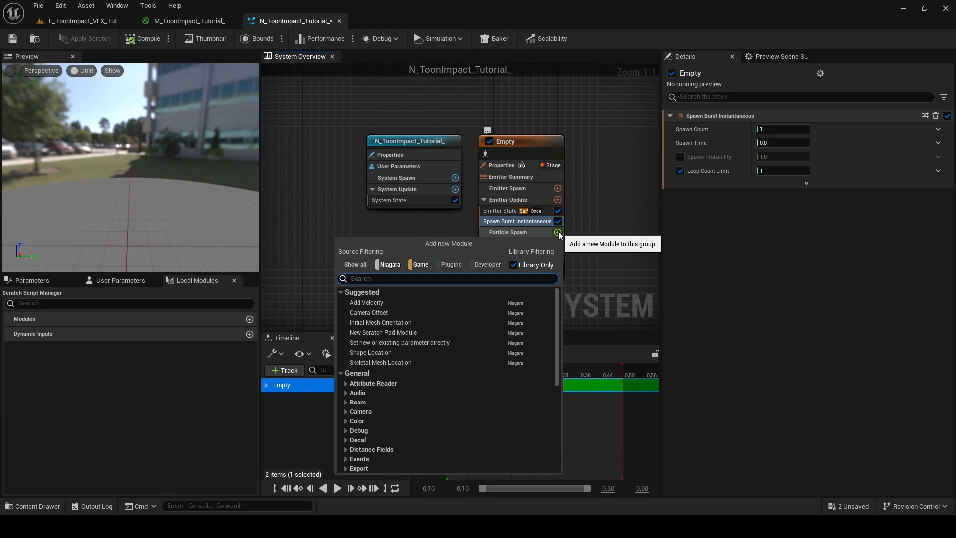
pyautogui.write('initiali')
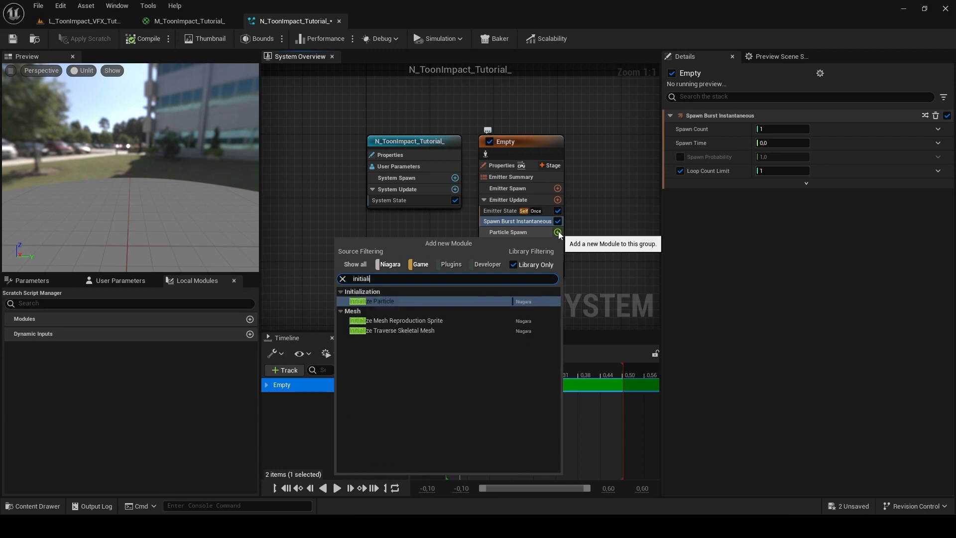
pyautogui.press('Return')
pyautogui.click(807, 158)
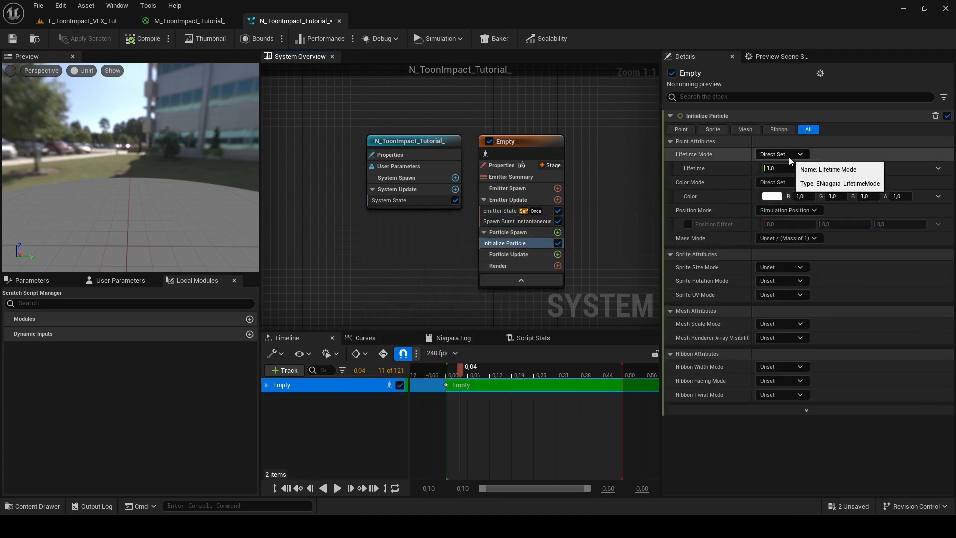
pyautogui.click(796, 183)
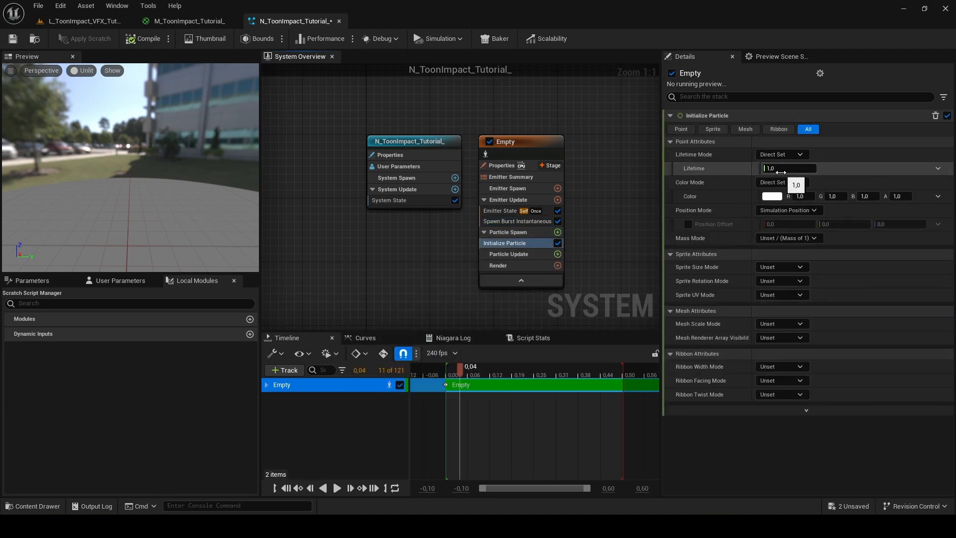
# Set Sprite Size Mode and Mesh Scale Mode to Uniform, with a Mesh Uniform Scale of 5.0.
pyautogui.click(781, 268)
pyautogui.click(785, 294)
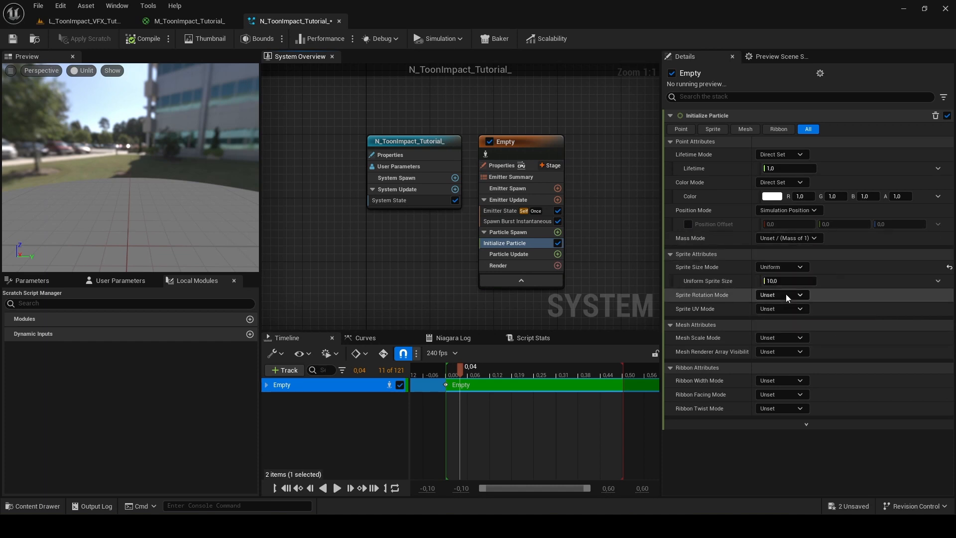
pyautogui.click(775, 338)
pyautogui.click(784, 364)
pyautogui.click(782, 352)
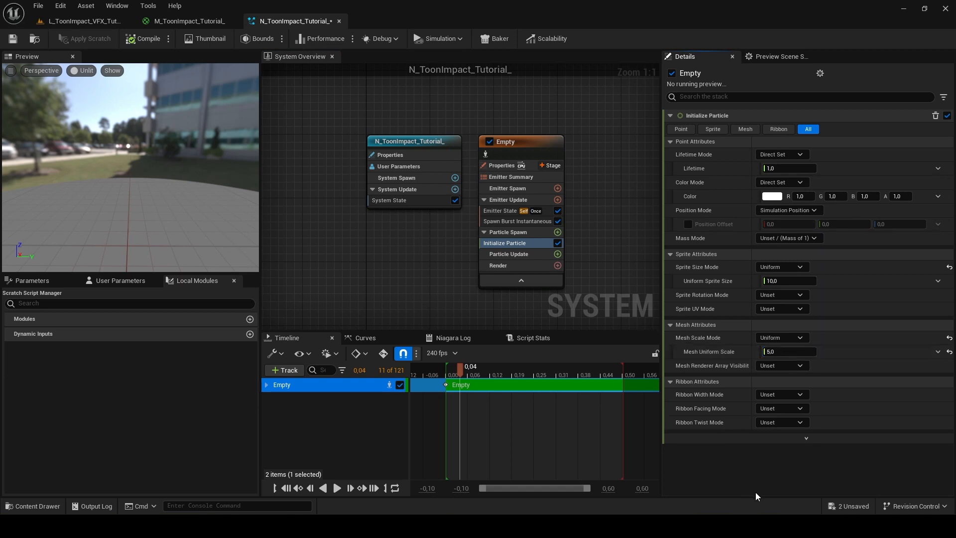
# Add a Mesh Renderer to the emitter and assign the Mesh_tutorial_ToonImpact_ mesh to it.
pyautogui.click(557, 265)
pyautogui.write('mesh')
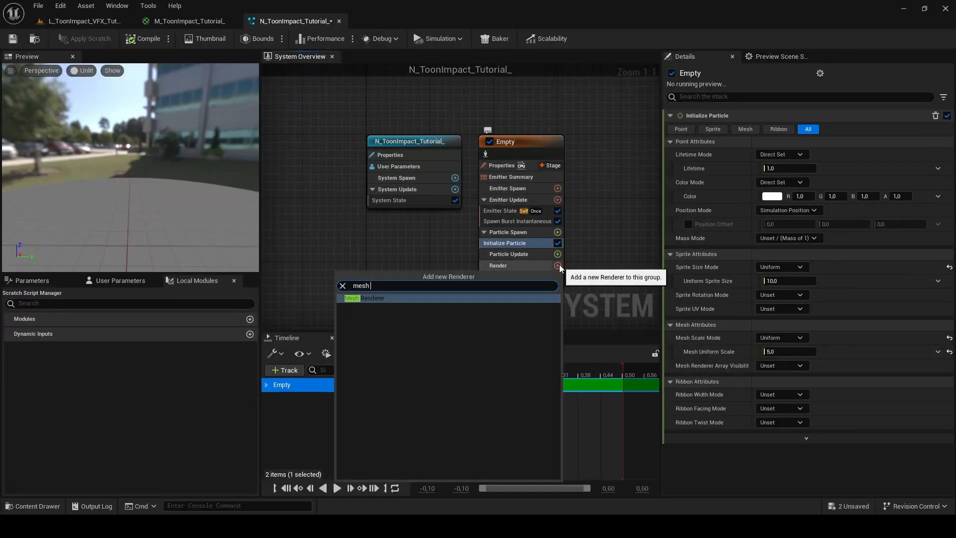
pyautogui.press('Return')
pyautogui.click(670, 139)
pyautogui.click(815, 154)
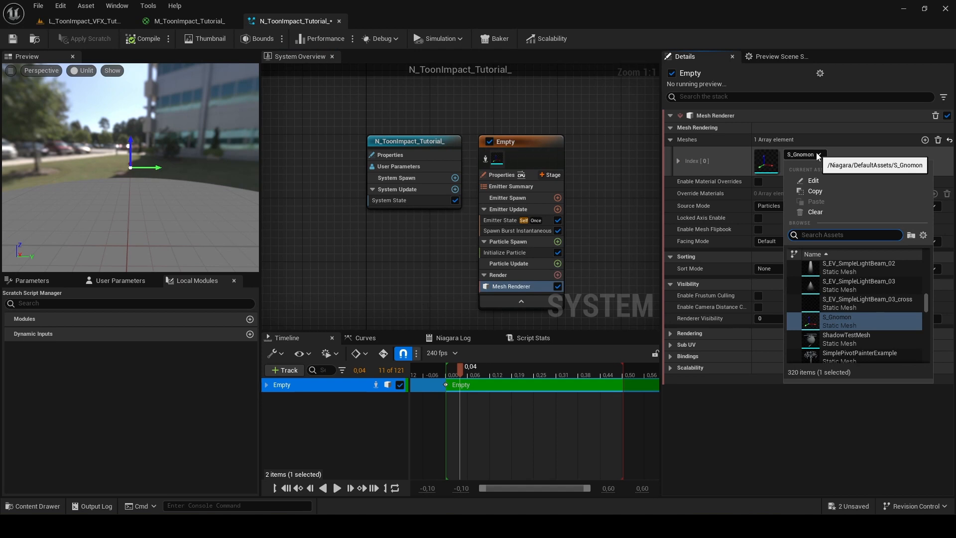
pyautogui.write('tutorial')
pyautogui.click(849, 268)
# Enable material overrides on the Mesh Renderer and add M_ToonImpact_Tutorial_ as the explicit override material.
pyautogui.click(758, 182)
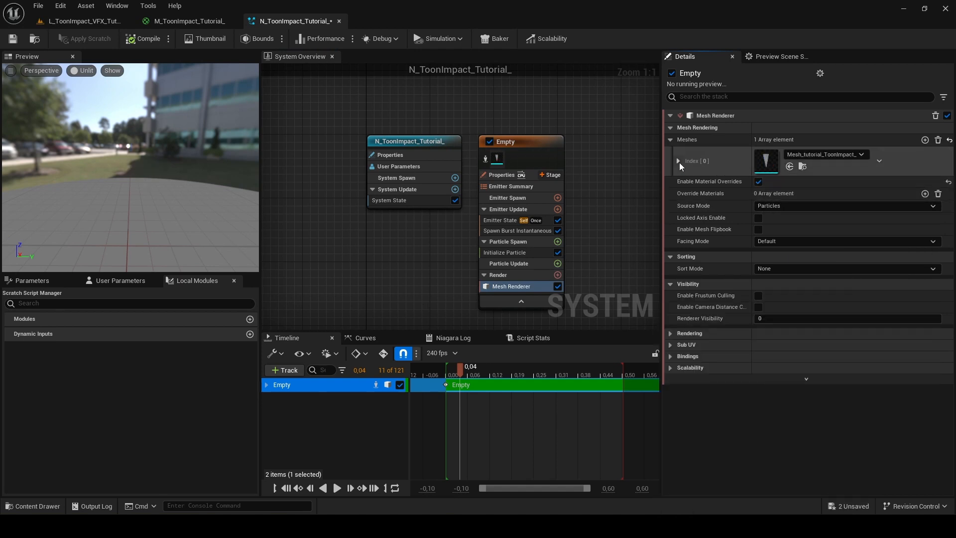
pyautogui.click(924, 194)
pyautogui.click(678, 207)
pyautogui.click(829, 224)
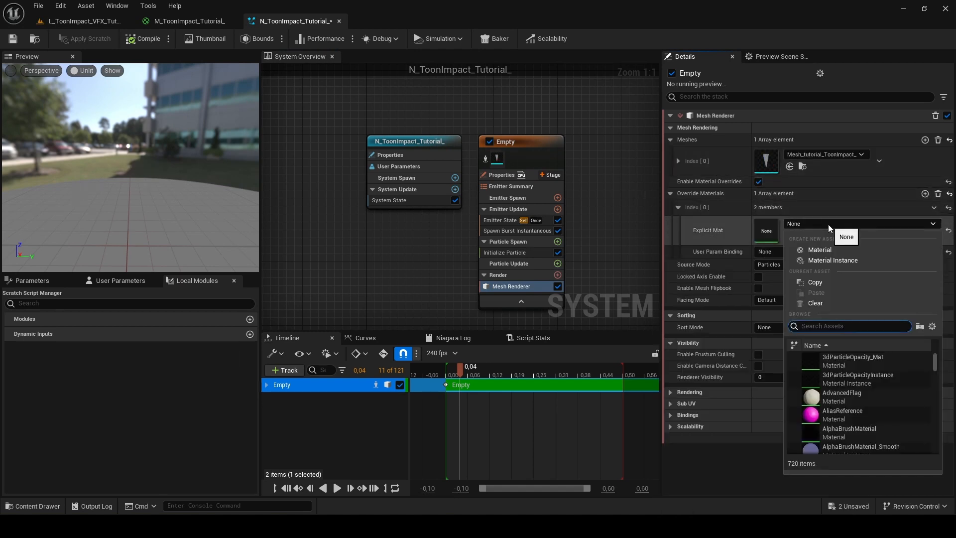
pyautogui.click(852, 326)
pyautogui.write('tutorial')
pyautogui.click(861, 396)
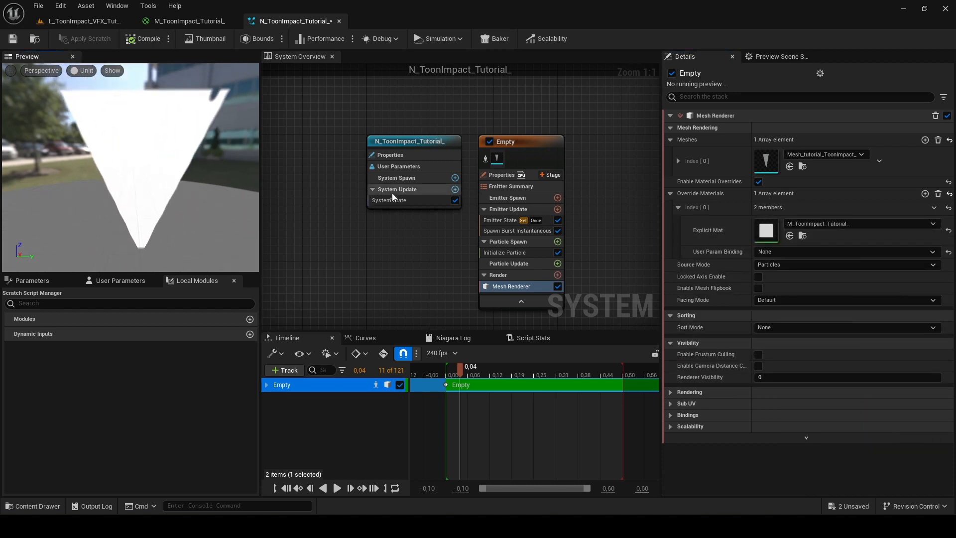
# Add an Initial Mesh Orientation module to Particle Spawn and set its orientation mode to System.
pyautogui.click(556, 242)
pyautogui.write('initi')
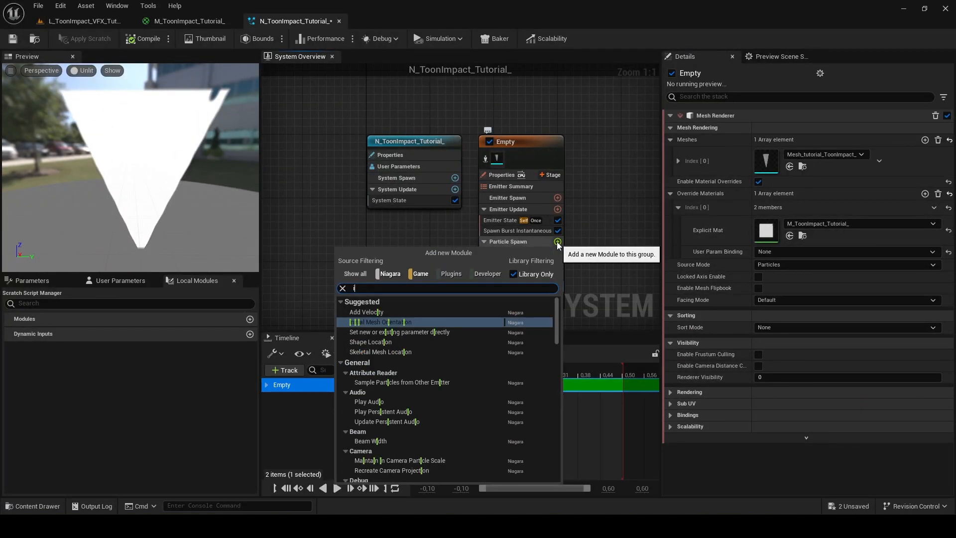
pyautogui.press('Return')
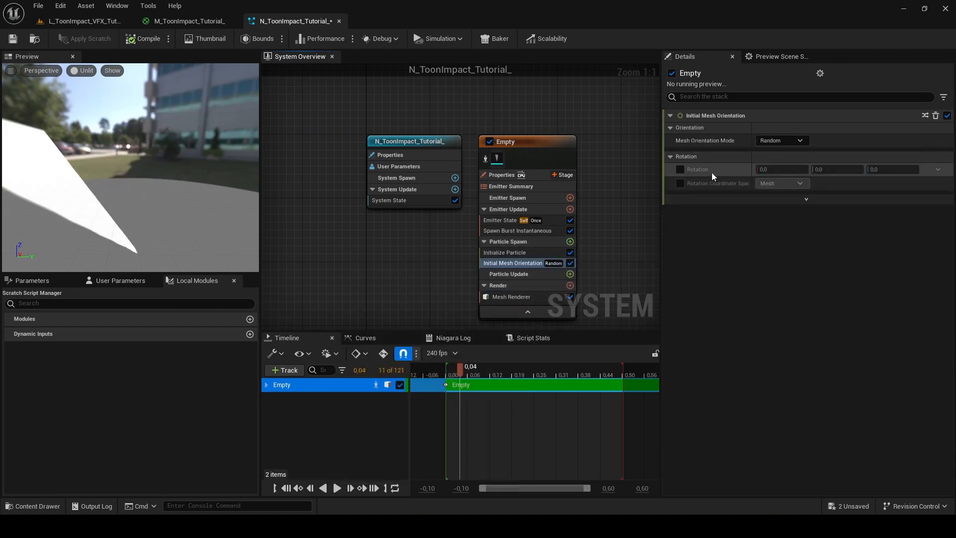
pyautogui.click(781, 141)
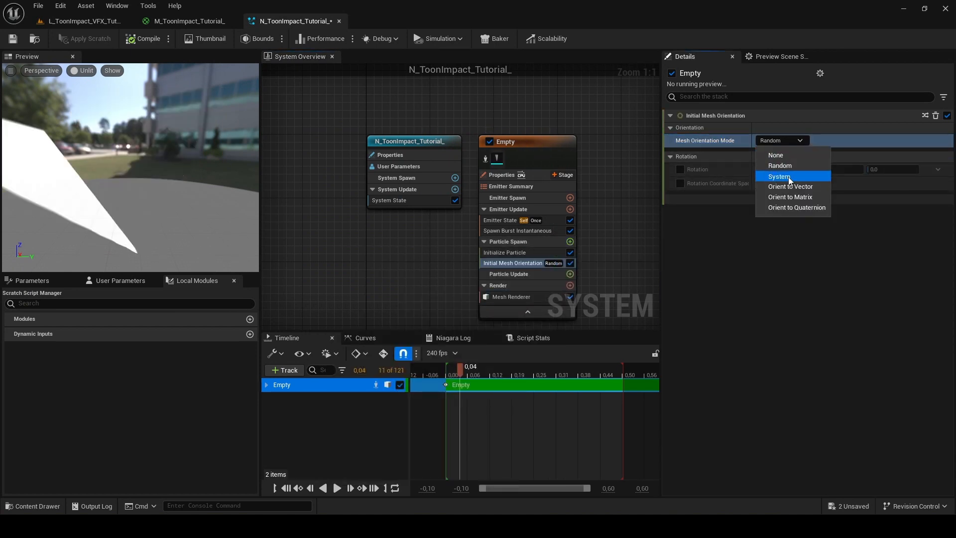
pyautogui.click(789, 177)
# Enable the mesh orientation's Rotation, set its X value to -0.25 and its Rotation Coordinate Space to Local.
pyautogui.click(680, 170)
pyautogui.click(777, 169)
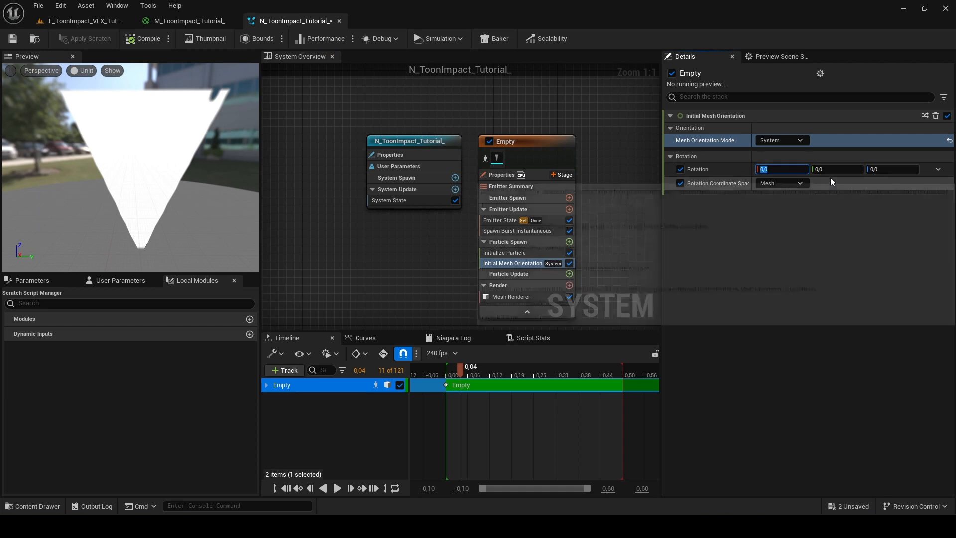
pyautogui.write('-0,25')
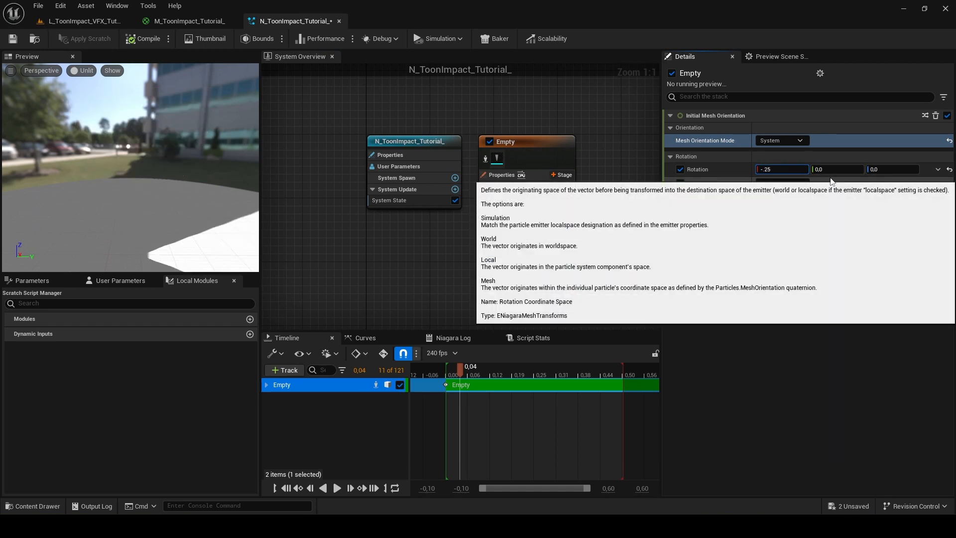
pyautogui.press('Return')
pyautogui.click(781, 183)
pyautogui.click(781, 219)
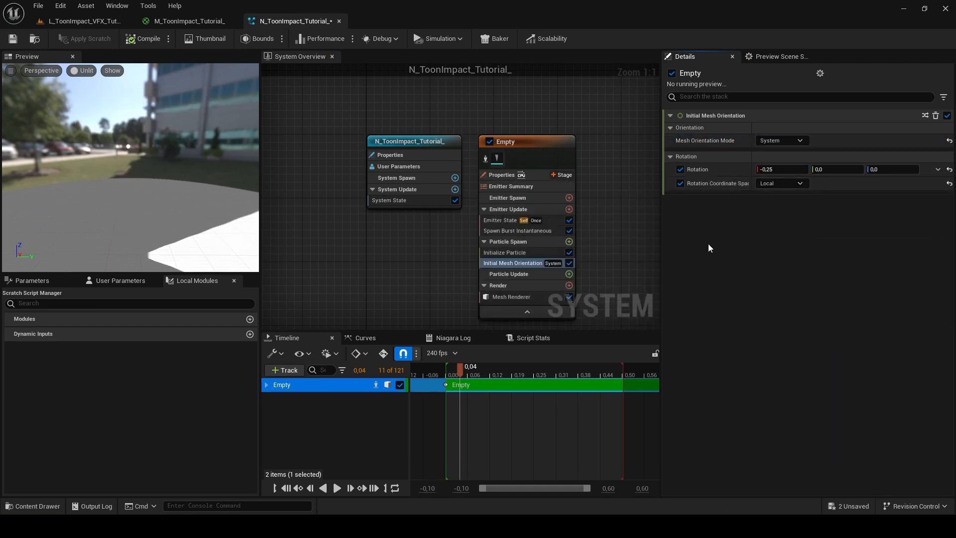
pyautogui.click(180, 200)
# Add a Particle State module to Particle Update and turn off killing particles when their lifetime ends.
pyautogui.click(569, 274)
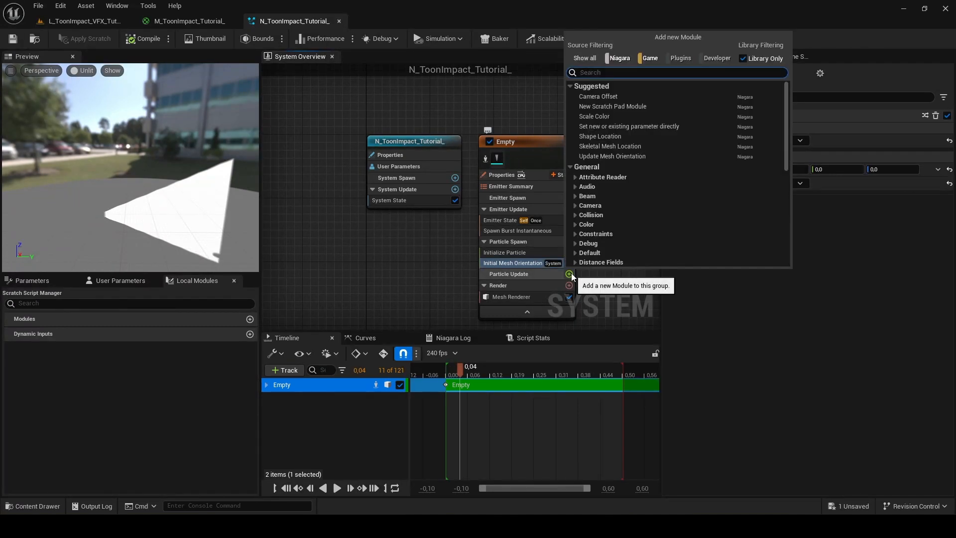
pyautogui.write('state')
pyautogui.press('Up')
pyautogui.press('Return')
pyautogui.click(759, 129)
# Add Scale Mesh Size, Dynamic Material Parameters and Set Parameters modules to Particle Update.
pyautogui.click(569, 275)
pyautogui.write('scale')
pyautogui.press('Return')
pyautogui.click(569, 274)
pyautogui.write('param')
pyautogui.press('Down')
pyautogui.press('Return')
pyautogui.click(569, 274)
pyautogui.write('set')
pyautogui.press('Return')
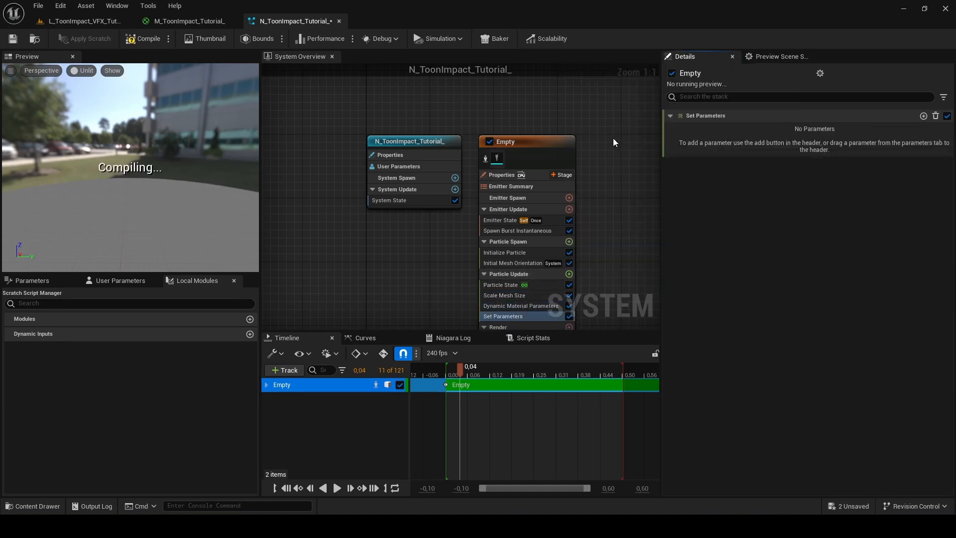
# In Dynamic Material Parameters, enable writing parameter indices 1 to 3 and drive Index 0's Param1 with Float from Curve.
pyautogui.click(540, 306)
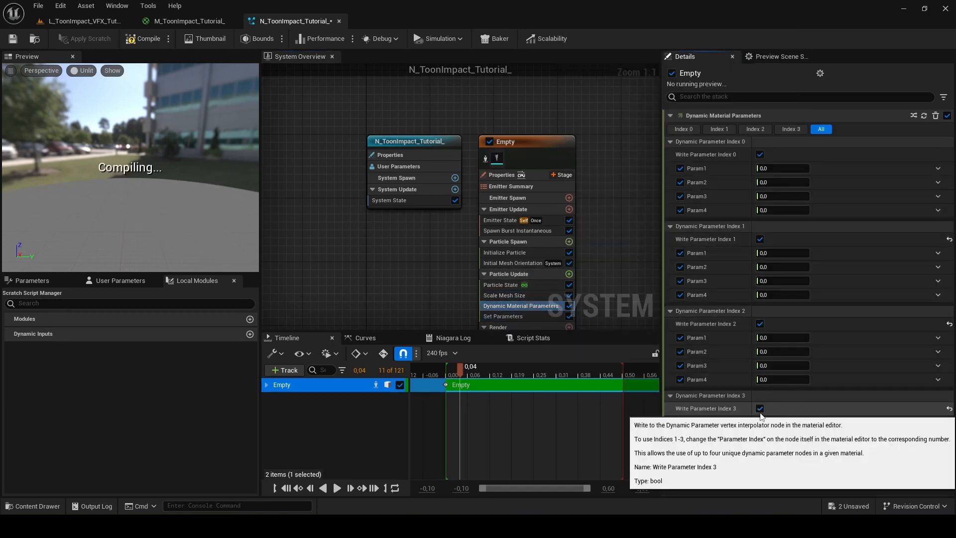
pyautogui.rightClick(869, 172)
pyautogui.click(831, 170)
pyautogui.click(937, 168)
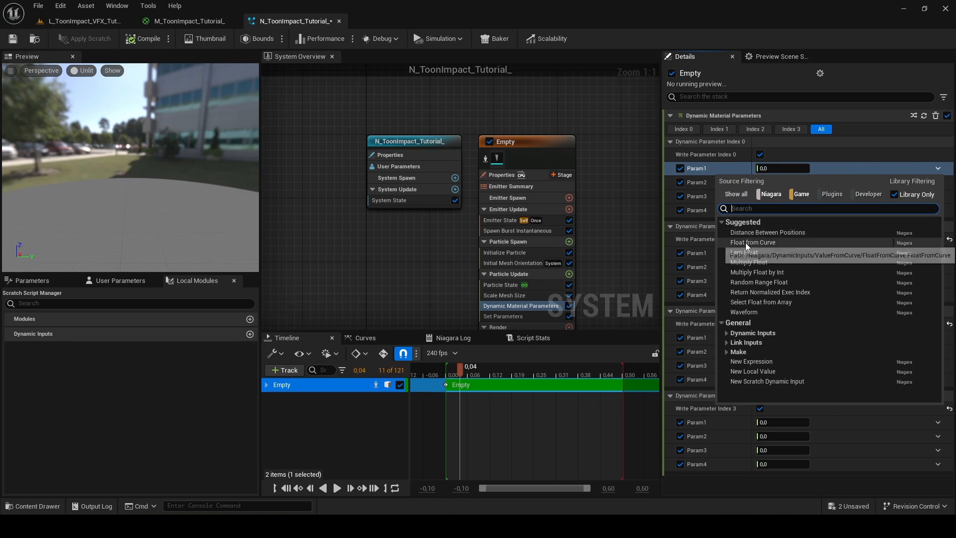
pyautogui.click(746, 243)
pyautogui.click(932, 251)
# Copy Index 0 Param1's Float from Curve input to Param2 and to Param1 and Param2 of Indices 1 and 2.
pyautogui.click(885, 169)
pyautogui.hotkey('ctrl', 'c')
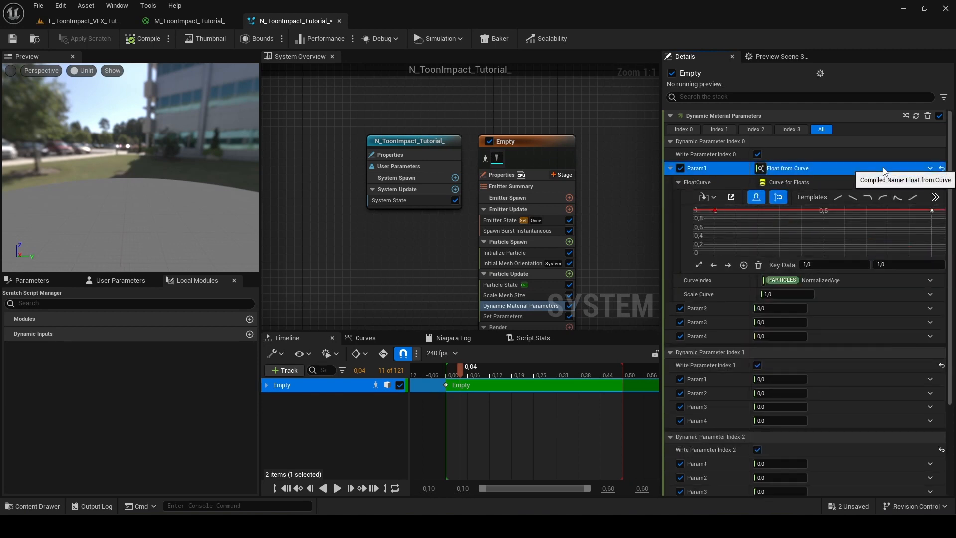
pyautogui.click(896, 308)
pyautogui.hotkey('ctrl', 'v')
pyautogui.scroll(-3, 921, 309)
pyautogui.click(886, 345)
pyautogui.hotkey('ctrl', 'v')
pyautogui.click(876, 484)
pyautogui.click(851, 351)
pyautogui.hotkey('ctrl', 'v')
pyautogui.rightClick(829, 361)
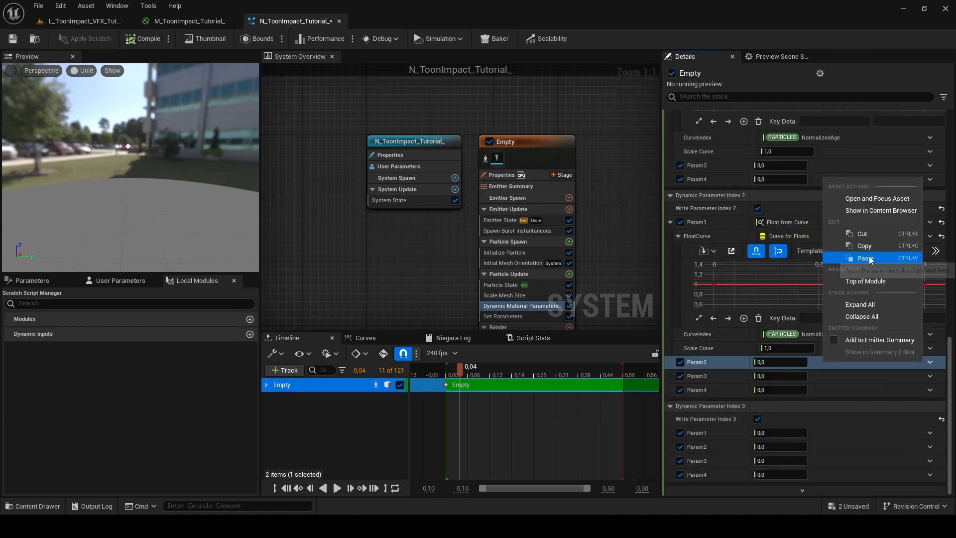
pyautogui.click(861, 258)
# Paste the same Float from Curve input into the remaining dynamic material parameters, including Param3 of Index 0 and Index 2.
pyautogui.click(841, 432)
pyautogui.scroll(10, 831, 470)
pyautogui.rightClick(836, 422)
pyautogui.click(858, 319)
pyautogui.scroll(-3, 955, 397)
pyautogui.click(792, 324)
pyautogui.click(896, 355)
pyautogui.write('0')
pyautogui.press('Return')
pyautogui.rightClick(828, 260)
pyautogui.click(850, 299)
pyautogui.scroll(-3, 851, 298)
pyautogui.scroll(-8, 851, 299)
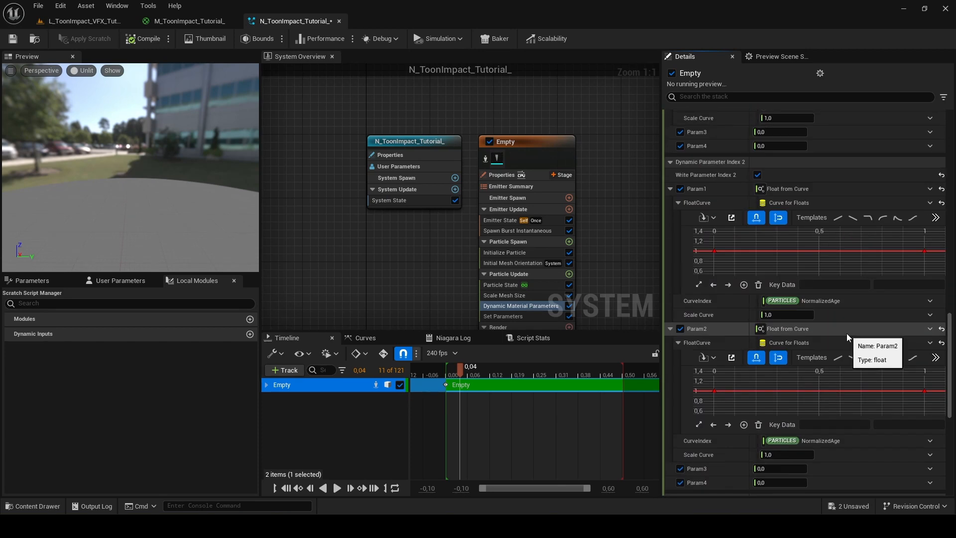
pyautogui.rightClick(849, 468)
pyautogui.click(876, 365)
pyautogui.rightClick(842, 448)
pyautogui.click(878, 345)
pyautogui.rightClick(853, 464)
pyautogui.click(881, 363)
pyautogui.scroll(-4, 886, 399)
pyautogui.moveTo(949, 445); pyautogui.dragTo(948, 442)
# Add a System Location module to the emitter's Particle Update stage.
pyautogui.click(569, 274)
pyautogui.write('local')
pyautogui.press('BackSpace')
pyautogui.press('BackSpace')
pyautogui.press('BackSpace')
pyautogui.press('BackSpace')
pyautogui.press('BackSpace')
pyautogui.write('syst')
pyautogui.press('Return')
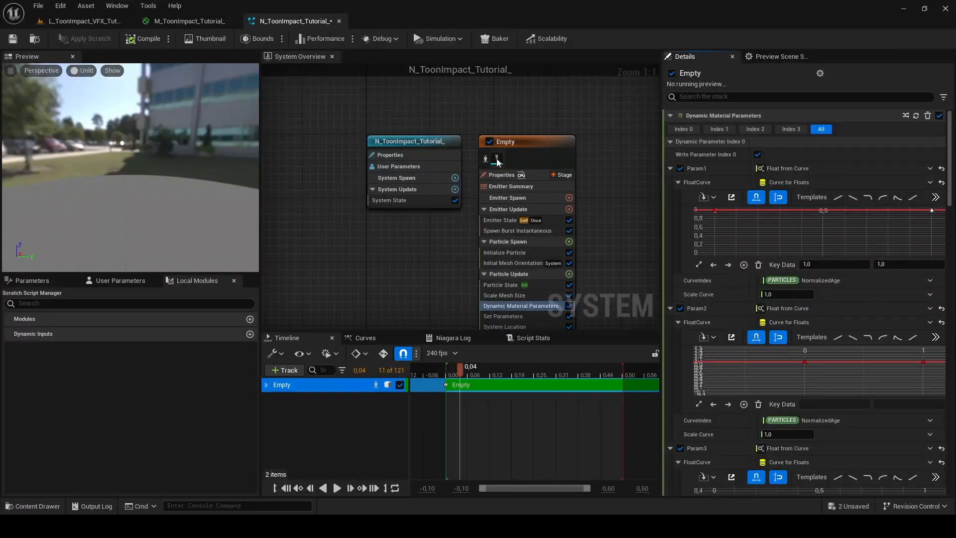
# In the mesh renderer's Material Parameters, add four vector parameters bound to UV_Tiling_And_Offset_1 through UV_Tiling_And_Offset_4.
pyautogui.click(495, 159)
pyautogui.scroll(-4, 825, 388)
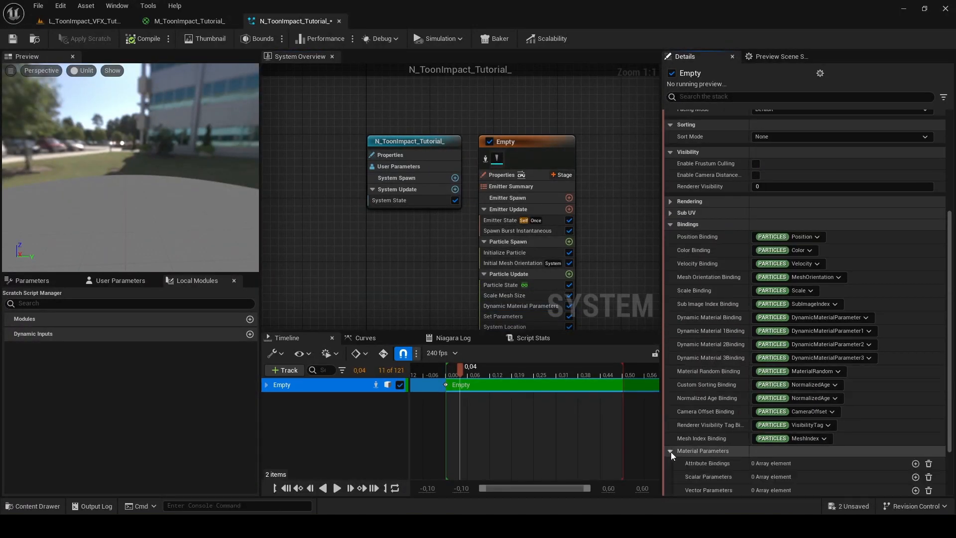
pyautogui.click(670, 451)
pyautogui.click(904, 431)
pyautogui.scroll(-3, 787, 348)
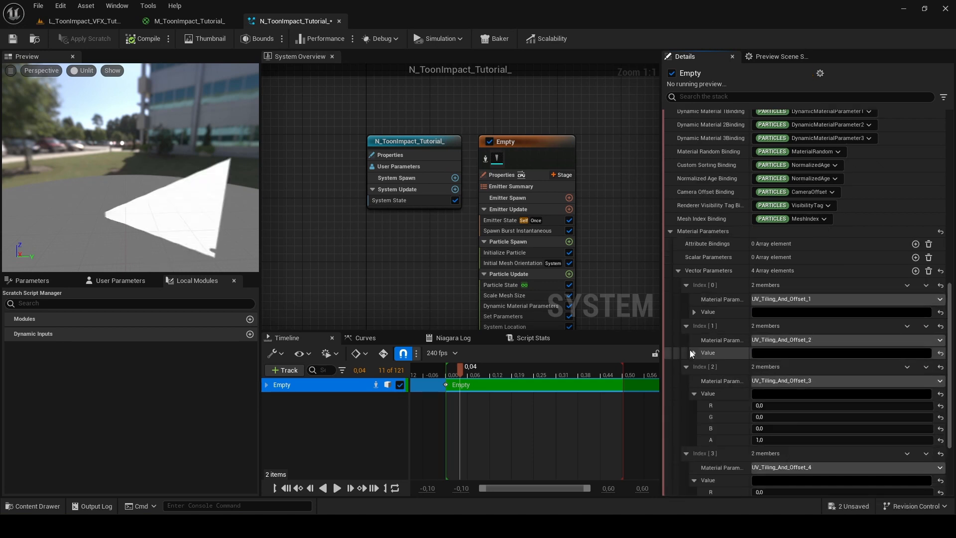
# Set R and G to 1 and A to 0 in the UV_Tiling_And_Offset vector parameters.
pyautogui.click(769, 324)
pyautogui.write('1')
pyautogui.press('Tab')
pyautogui.write('1')
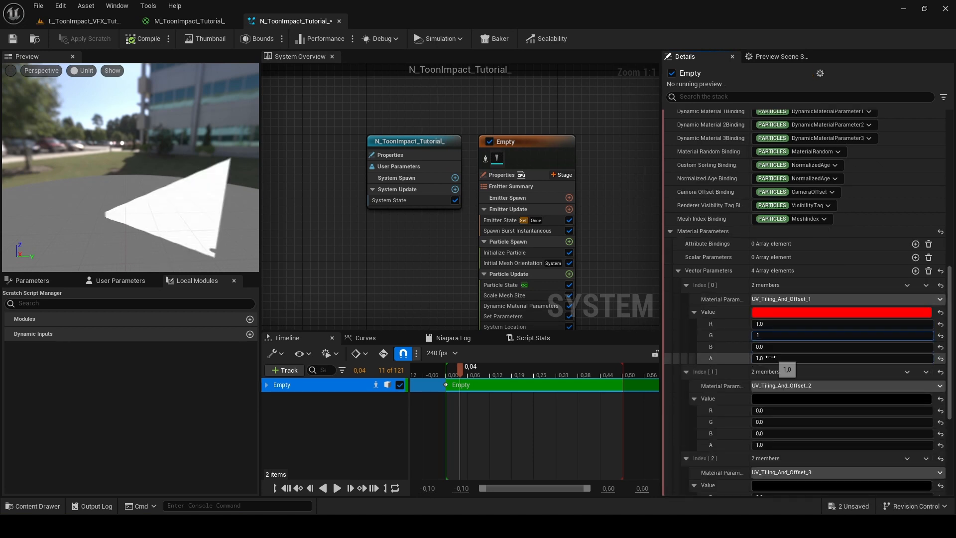
pyautogui.click(770, 357)
pyautogui.write('0')
pyautogui.click(775, 411)
pyautogui.write('1')
pyautogui.press('Tab')
pyautogui.write('1')
pyautogui.click(781, 444)
pyautogui.write('0')
pyautogui.click(778, 473)
pyautogui.write('0')
# Try different B and A offsets on the UV_Tiling_And_Offset vectors to preview the masks on the mesh.
pyautogui.moveTo(949, 380); pyautogui.dragTo(949, 370)
pyautogui.moveTo(771, 230); pyautogui.dragTo(736, 242)
pyautogui.moveTo(769, 317); pyautogui.dragTo(796, 328)
pyautogui.moveTo(776, 415); pyautogui.dragTo(791, 416)
pyautogui.scroll(-2, 781, 451)
pyautogui.moveTo(781, 458); pyautogui.dragTo(817, 458)
# Set B to 0 and A to 1 for UV_Tiling_And_Offset_2 to 4, and both B and A to 0 for UV_Tiling_And_Offset_1.
pyautogui.click(782, 469)
pyautogui.write('1')
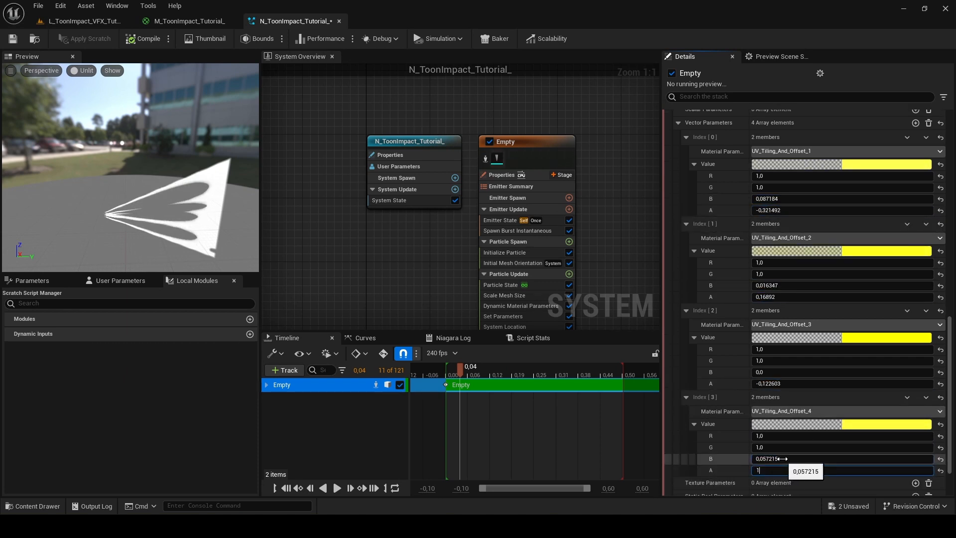
pyautogui.click(785, 458)
pyautogui.write('0')
pyautogui.click(778, 382)
pyautogui.write('1')
pyautogui.click(779, 298)
pyautogui.write('1')
pyautogui.click(778, 199)
pyautogui.write('0')
pyautogui.click(775, 210)
pyautogui.write('0')
pyautogui.click(743, 210)
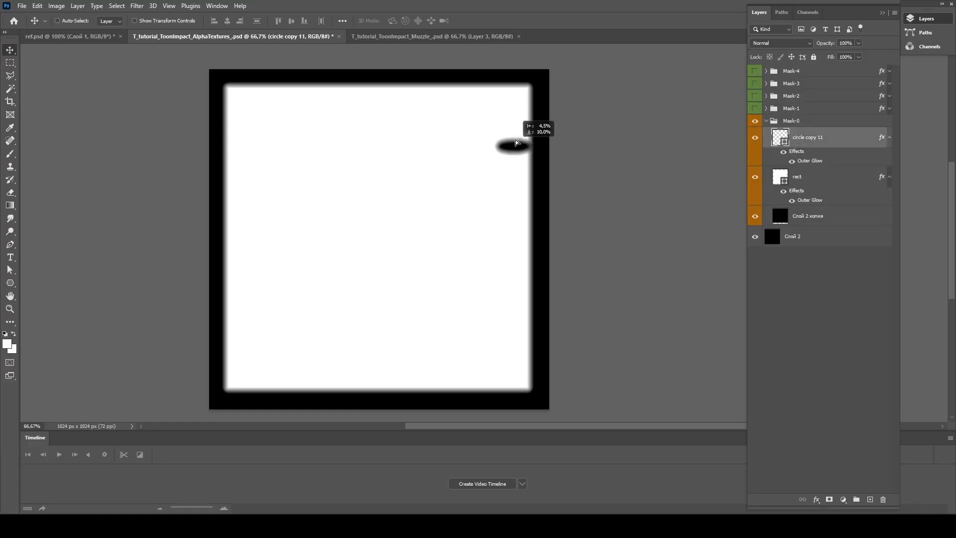
# In Photoshop, duplicate, resize and arrange black circles down the right edge of Mask-0's white rectangle to form a scalloped contour.
pyautogui.keyDown('alt'); pyautogui.moveTo(516, 142); pyautogui.dragTo(516, 179); pyautogui.keyUp('alt')
pyautogui.hotkey('ctrl', 't')
pyautogui.moveTo(528, 190); pyautogui.dragTo(528, 305)
pyautogui.press('Return')
pyautogui.keyDown('alt'); pyautogui.moveTo(523, 321); pyautogui.dragTo(522, 245); pyautogui.keyUp('alt')
pyautogui.keyDown('alt'); pyautogui.moveTo(527, 248); pyautogui.dragTo(523, 151); pyautogui.keyUp('alt')
pyautogui.hotkey('ctrl', 't')
pyautogui.moveTo(511, 367); pyautogui.dragTo(518, 285)
pyautogui.press('Return')
pyautogui.hotkey('ctrl', 't')
pyautogui.moveTo(519, 266); pyautogui.dragTo(522, 187)
pyautogui.press('Return')
pyautogui.press('Return')
pyautogui.moveTo(512, 112)
pyautogui.keyDown('ctrl'); pyautogui.mouseDown()
pyautogui.moveTo(527, 97)
pyautogui.moveTo(517, 109)
pyautogui.mouseUp(); pyautogui.keyUp('ctrl')
pyautogui.hotkey('ctrl', 't')
pyautogui.moveTo(512, 111); pyautogui.dragTo(528, 187)
pyautogui.press('Return')
pyautogui.keyDown('alt'); pyautogui.moveTo(529, 187); pyautogui.dragTo(525, 242); pyautogui.keyUp('alt')
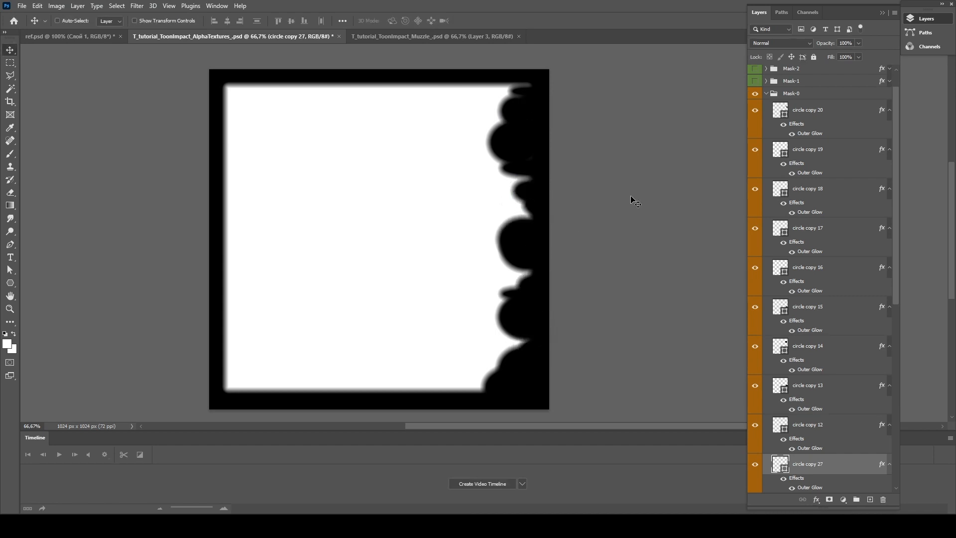
# Export the edited alpha texture, hide the Mask-0 group and show the Mask-1 group.
pyautogui.hotkey('ctrl', 'alt', 'shift', 's')
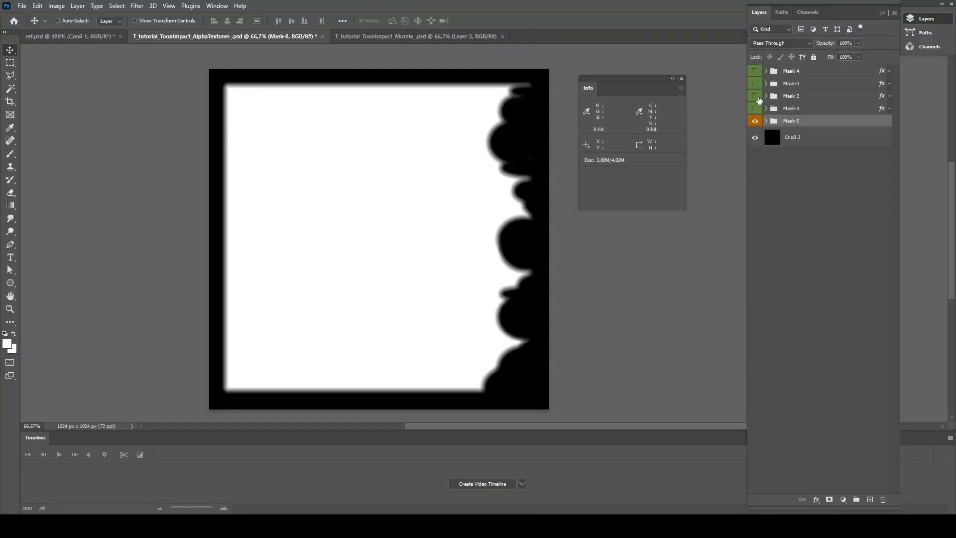
pyautogui.click(755, 121)
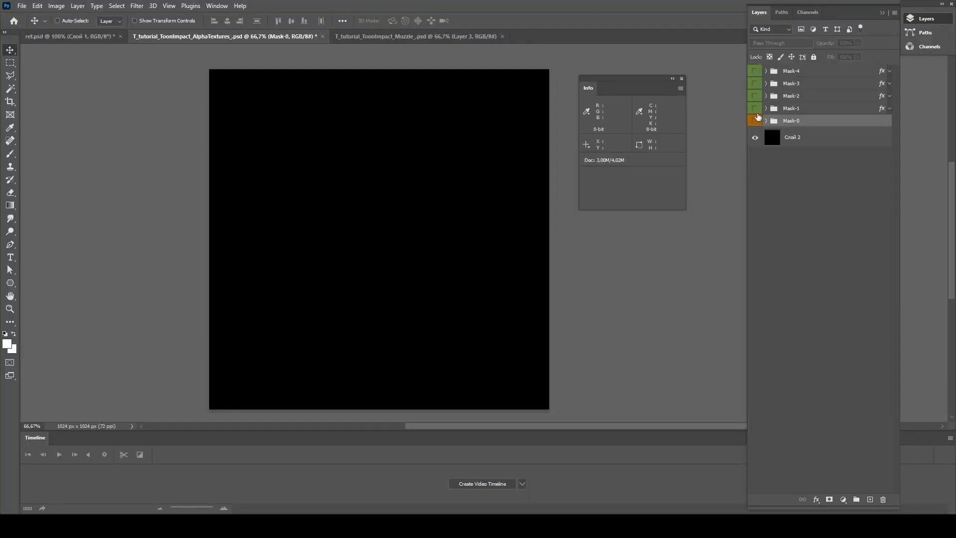
pyautogui.click(755, 108)
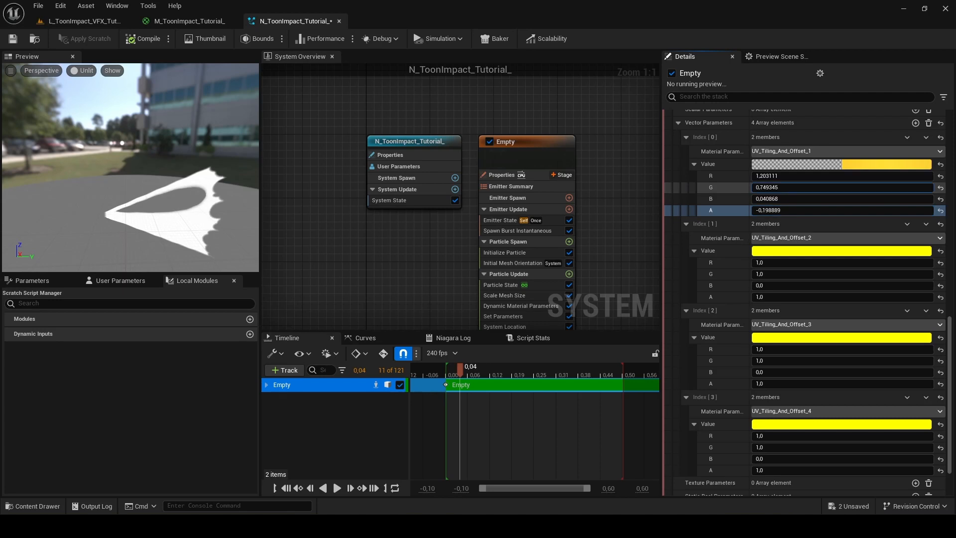
# In Unreal Engine, adjust UV_Tiling_And_Offset_1 to about R 1.25, G 0.56, B 0.11 and A -0.21.
pyautogui.moveTo(794, 176); pyautogui.dragTo(787, 210)
pyautogui.moveTo(794, 199); pyautogui.dragTo(807, 198)
pyautogui.moveTo(794, 176); pyautogui.dragTo(804, 176)
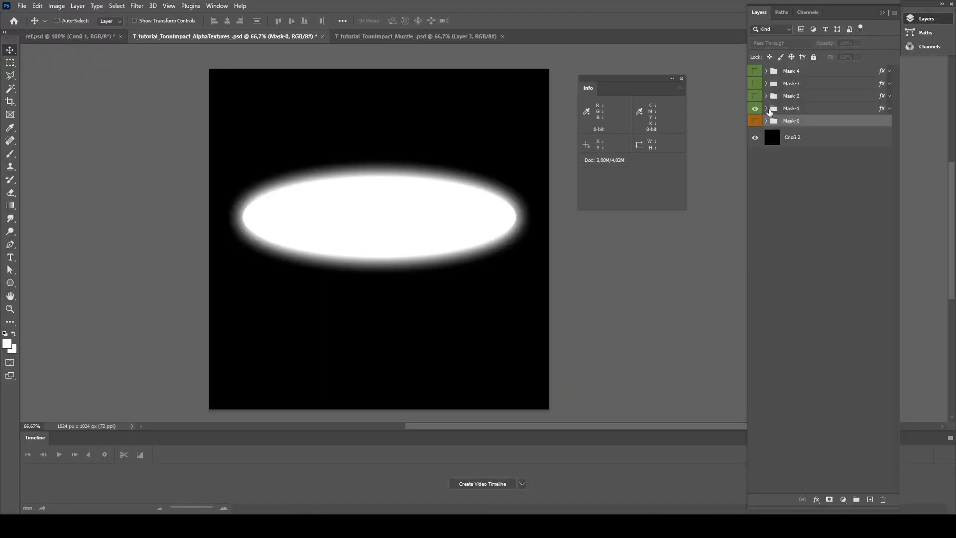
# In Photoshop, duplicate Mask-1's ellipse, shrink and slightly rotate the copy, and place it below so it overlaps the original.
pyautogui.click(766, 109)
pyautogui.click(817, 125)
pyautogui.keyDown('alt'); pyautogui.moveTo(482, 209); pyautogui.dragTo(472, 253); pyautogui.keyUp('alt')
pyautogui.hotkey('ctrl', 't')
pyautogui.keyDown('alt'); pyautogui.moveTo(505, 220); pyautogui.dragTo(434, 255); pyautogui.keyUp('alt')
pyautogui.moveTo(461, 272); pyautogui.dragTo(460, 250)
pyautogui.moveTo(392, 275)
pyautogui.mouseDown()
pyautogui.moveTo(378, 291)
pyautogui.moveTo(485, 279)
pyautogui.moveTo(384, 279)
pyautogui.mouseUp()
pyautogui.press('Return')
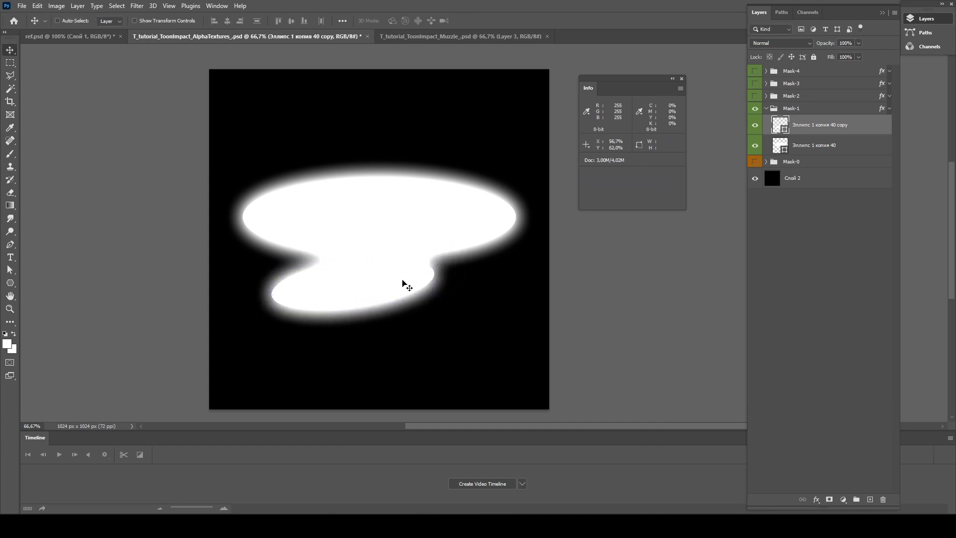
# Duplicate the original Mask-1 ellipse again, reduce it to a thin ellipse and place it at the shape's lower-left edge.
pyautogui.click(818, 150)
pyautogui.moveTo(413, 219); pyautogui.dragTo(406, 143)
pyautogui.hotkey('ctrl', 'z')
pyautogui.keyDown('alt'); pyautogui.moveTo(414, 185); pyautogui.dragTo(374, 182); pyautogui.keyUp('alt')
pyautogui.hotkey('ctrl', 't')
pyautogui.moveTo(510, 200); pyautogui.dragTo(385, 200)
pyautogui.moveTo(311, 181); pyautogui.dragTo(306, 203)
pyautogui.press('Return')
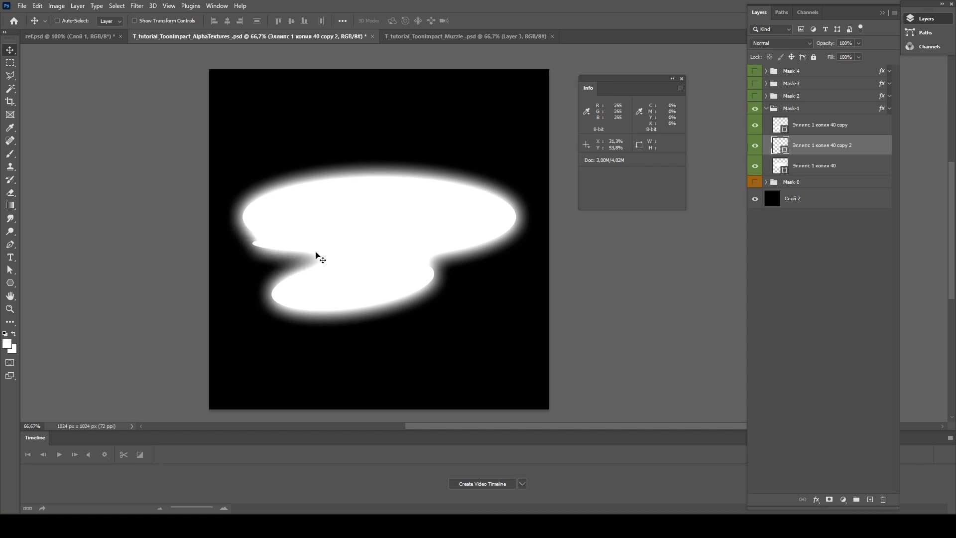
# Duplicate the thin ellipse, shrink it and place it as a small tip on the right end of the lower lobe.
pyautogui.keyDown('alt'); pyautogui.moveTo(306, 259); pyautogui.dragTo(431, 380); pyautogui.keyUp('alt')
pyautogui.hotkey('ctrl', 't')
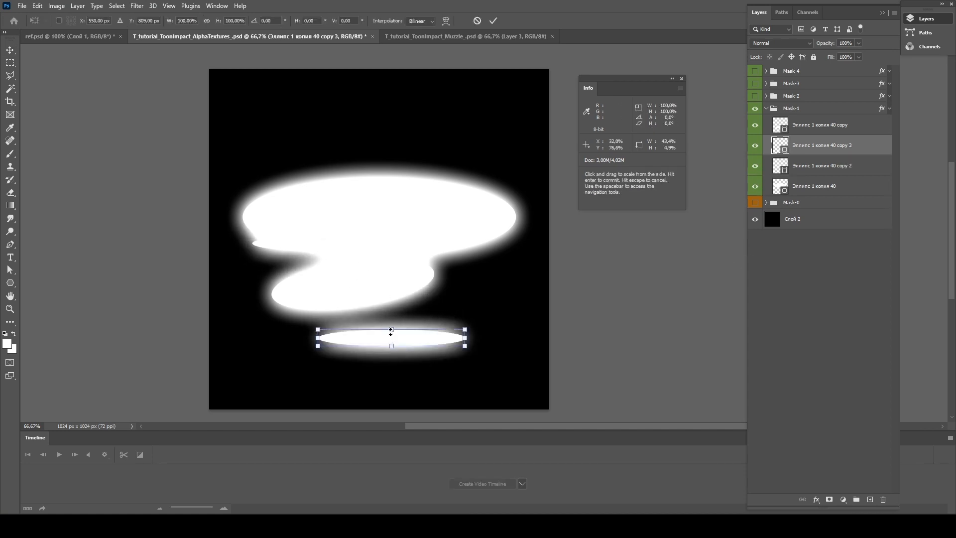
pyautogui.keyDown('alt'); pyautogui.moveTo(318, 330); pyautogui.dragTo(334, 332); pyautogui.keyUp('alt')
pyautogui.press('Return')
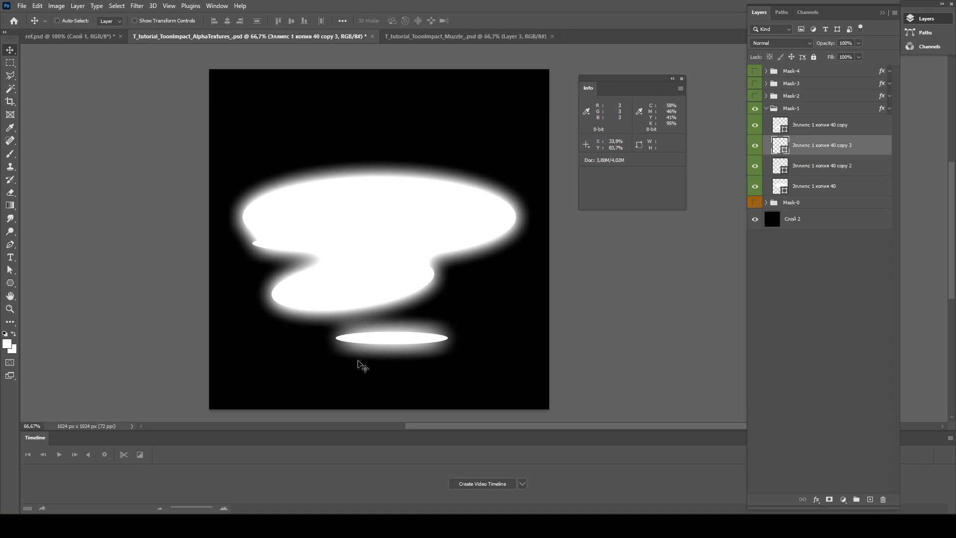
pyautogui.moveTo(452, 363); pyautogui.dragTo(443, 293)
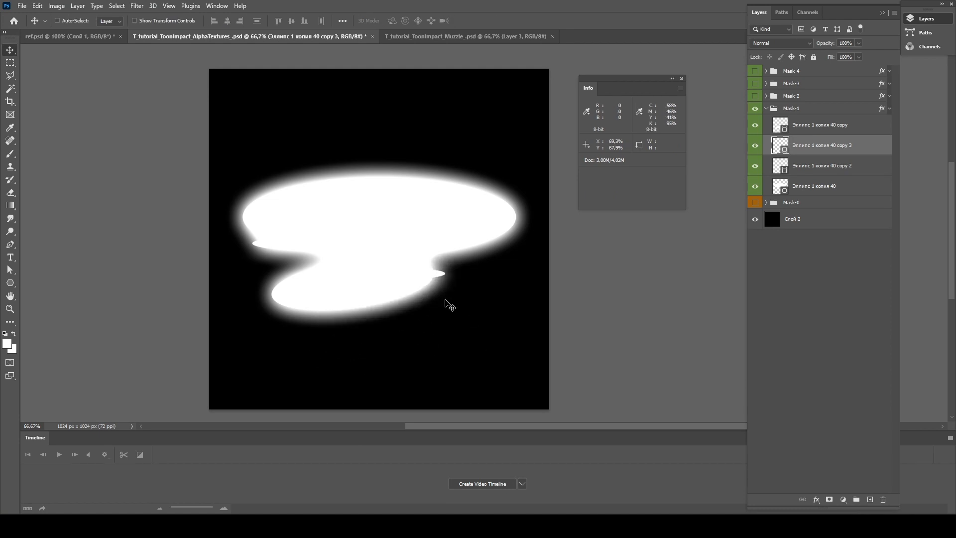
# Add two more resized ellipse copies to Mask-1, extending the lower lobe to the left and bulging it downward.
pyautogui.keyDown('alt'); pyautogui.moveTo(445, 302); pyautogui.dragTo(298, 341); pyautogui.keyUp('alt')
pyautogui.hotkey('ctrl', 't')
pyautogui.press('Return')
pyautogui.hotkey('ctrl', 't')
pyautogui.press('Return')
pyautogui.moveTo(359, 370); pyautogui.dragTo(318, 321)
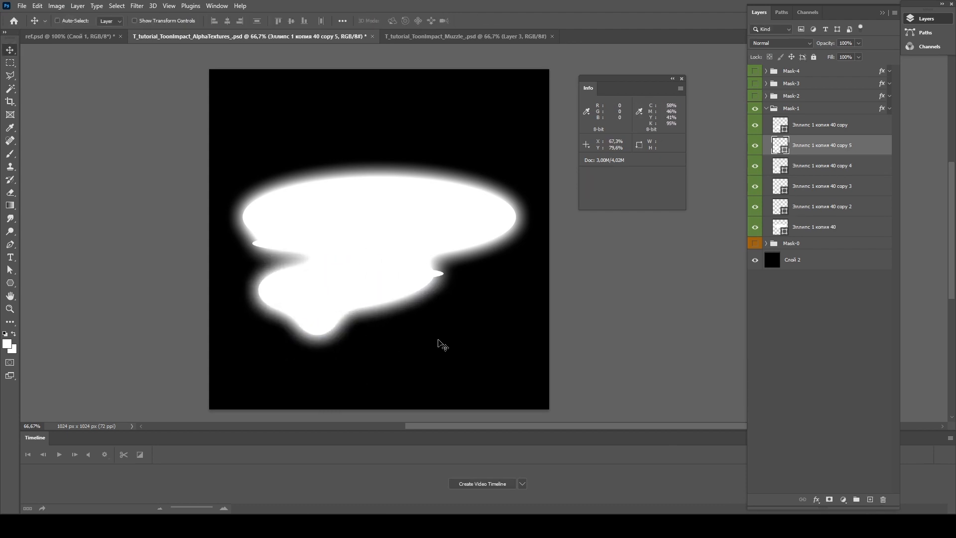
# Export the updated alpha texture and switch to Unreal Engine to reimport it.
pyautogui.hotkey('ctrl', 'alt', 'shift', 's')
pyautogui.press('Return')
pyautogui.click(689, 258)
pyautogui.hotkey('alt', 'Tab')
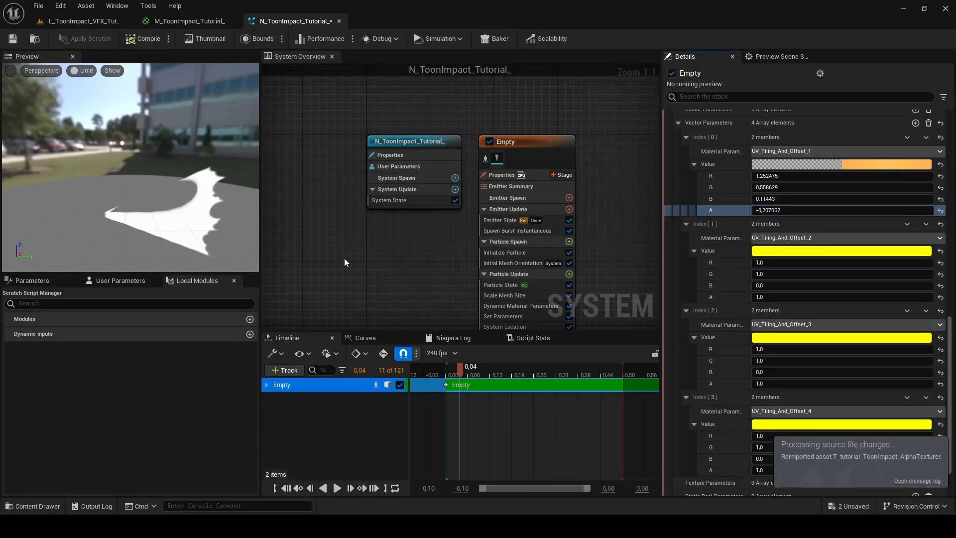
# Adjust UV_Tiling_And_Offset_1's G to about -0.72 and B to about 0.10, and fine-tune A to reposition the mask.
pyautogui.moveTo(793, 201); pyautogui.dragTo(818, 210)
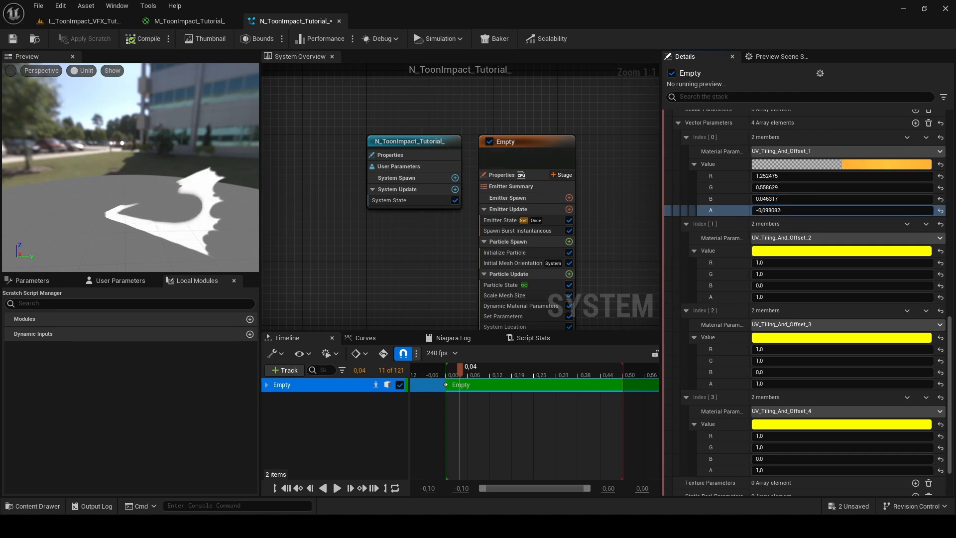
pyautogui.moveTo(818, 210); pyautogui.dragTo(774, 187)
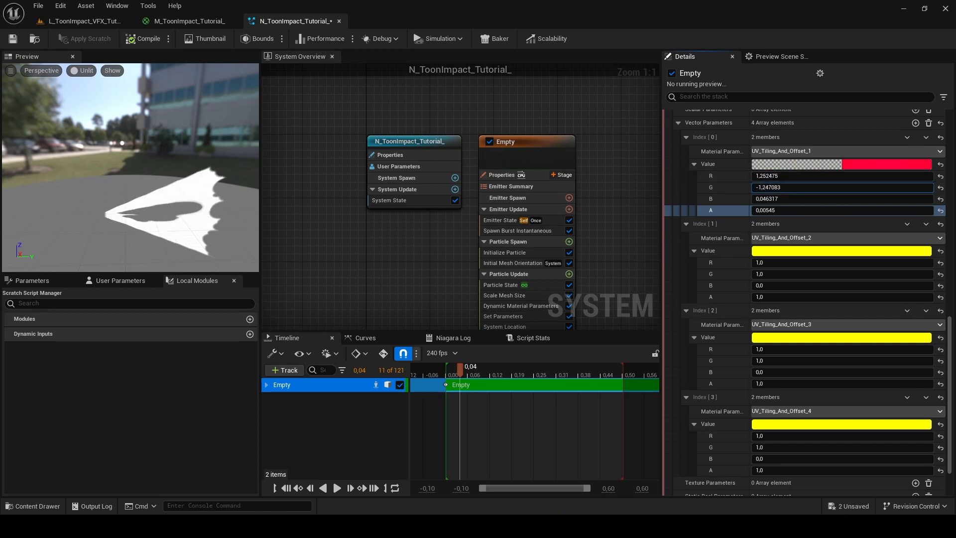
pyautogui.moveTo(774, 187); pyautogui.dragTo(789, 187)
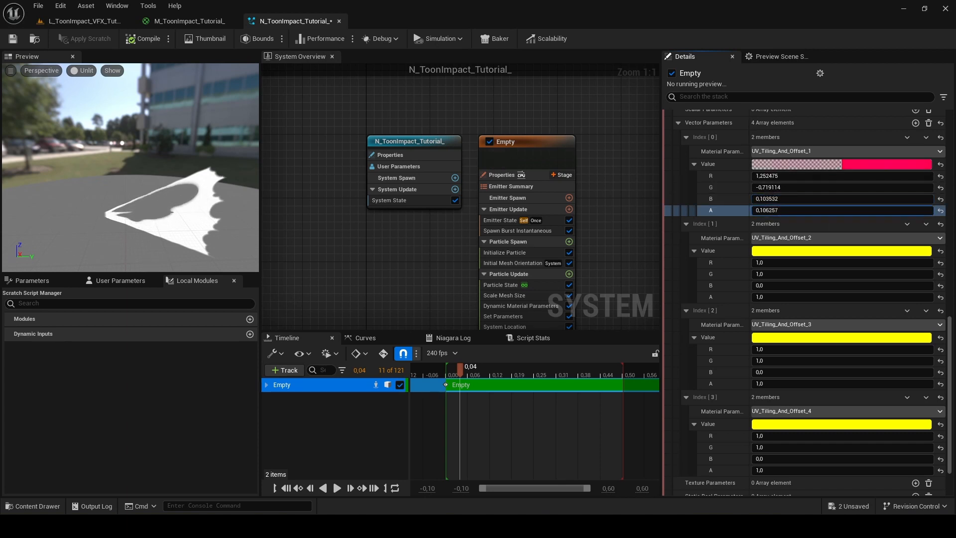
pyautogui.moveTo(792, 210); pyautogui.dragTo(781, 210)
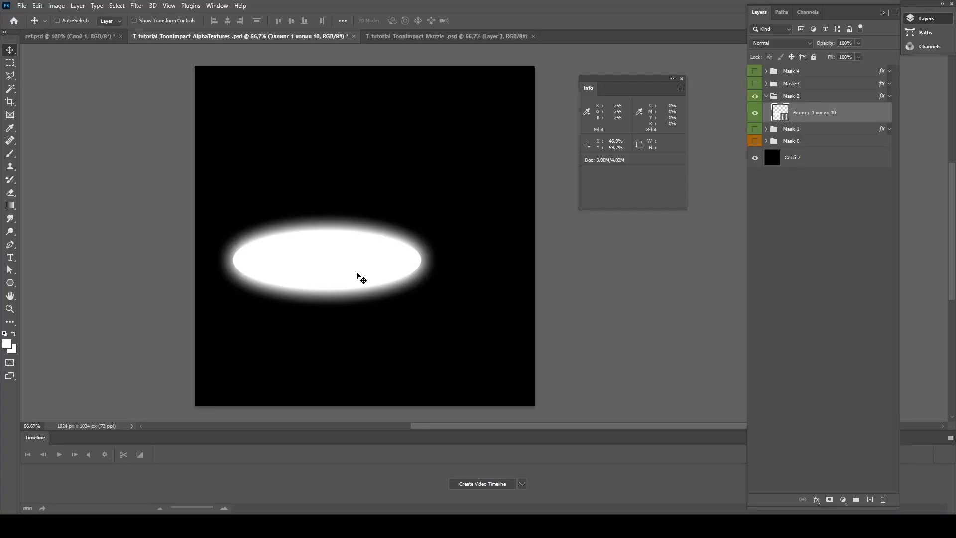
# Duplicate Mask-2's ellipse twice, offsetting the copies up and to the left, and flatten the middle copy.
pyautogui.moveTo(356, 278); pyautogui.dragTo(295, 192)
pyautogui.keyDown('ctrl'); pyautogui.click(333, 224); pyautogui.keyUp('ctrl')
pyautogui.hotkey('ctrl', 't')
pyautogui.press('Return')
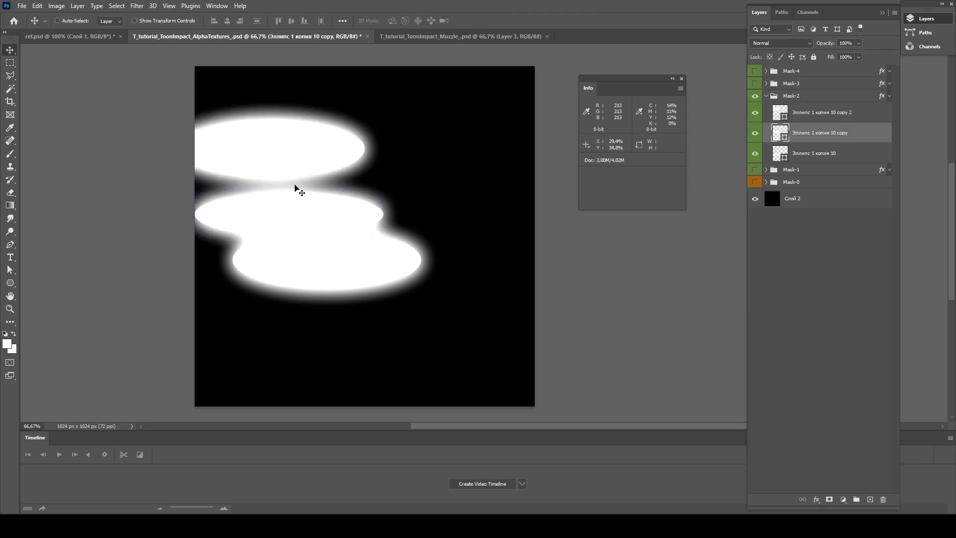
# Stretch Mask-2's uppermost ellipse copy to about 136% height and fine-tune its width and placement.
pyautogui.keyDown('ctrl'); pyautogui.click(311, 161); pyautogui.keyUp('ctrl')
pyautogui.hotkey('ctrl', 't')
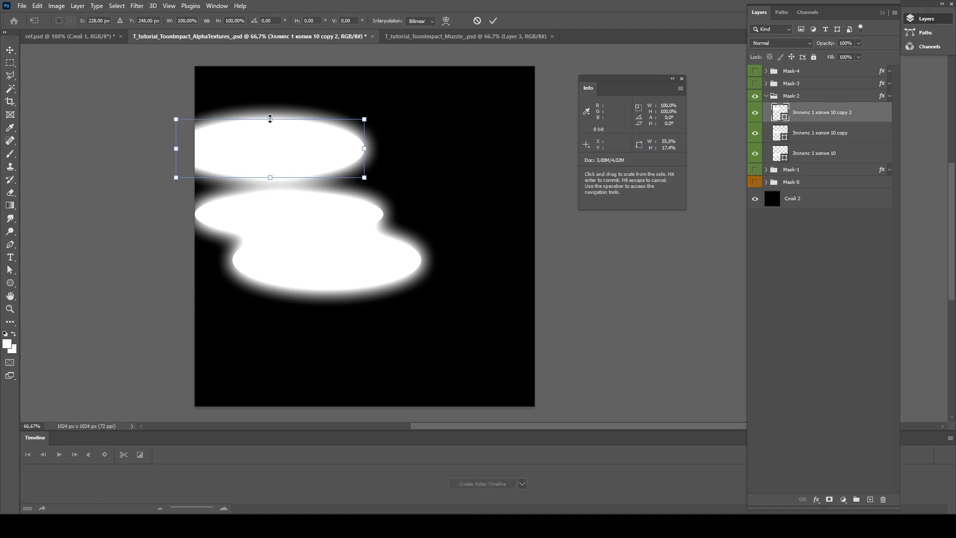
pyautogui.moveTo(277, 180); pyautogui.dragTo(275, 201)
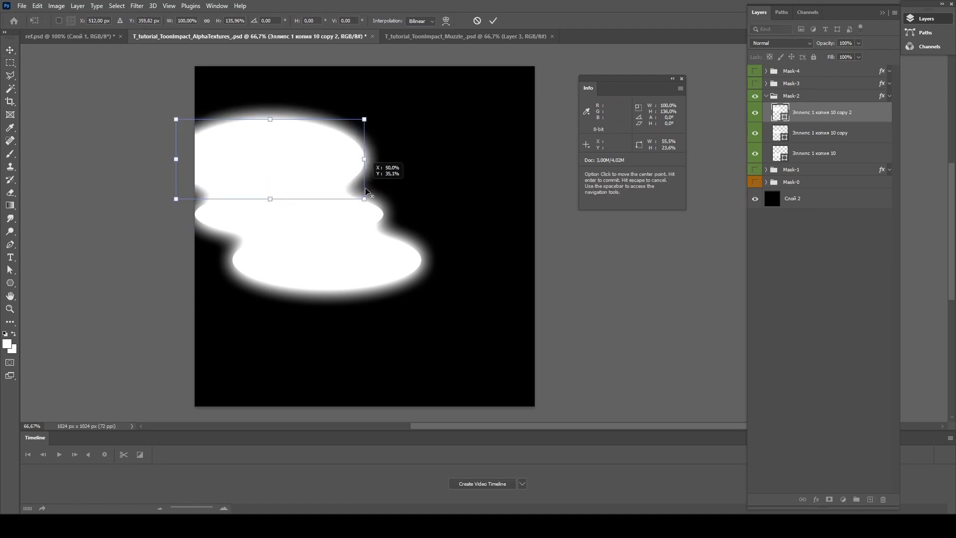
pyautogui.moveTo(396, 178); pyautogui.dragTo(316, 177)
pyautogui.moveTo(377, 198); pyautogui.dragTo(385, 183)
# Add further ellipse copies to the lower middle of Mask-2, resizing and shifting them to widen the silhouette.
pyautogui.moveTo(296, 196); pyautogui.dragTo(350, 320)
pyautogui.hotkey('ctrl', 't')
pyautogui.moveTo(426, 326); pyautogui.dragTo(440, 260)
pyautogui.moveTo(348, 242); pyautogui.dragTo(334, 259)
pyautogui.moveTo(412, 251); pyautogui.dragTo(346, 268)
pyautogui.moveTo(450, 313); pyautogui.dragTo(458, 256)
# Complete Mask-2's silhouette with the remaining resized ellipse copies and export it as PNG into the ___ToonImpact_Tutorial_ folder.
pyautogui.moveTo(320, 261); pyautogui.dragTo(345, 276)
pyautogui.moveTo(429, 291); pyautogui.dragTo(427, 308)
pyautogui.moveTo(328, 326); pyautogui.dragTo(320, 310)
pyautogui.moveTo(416, 264); pyautogui.dragTo(410, 300)
pyautogui.press('Return')
pyautogui.moveTo(348, 297); pyautogui.dragTo(413, 293)
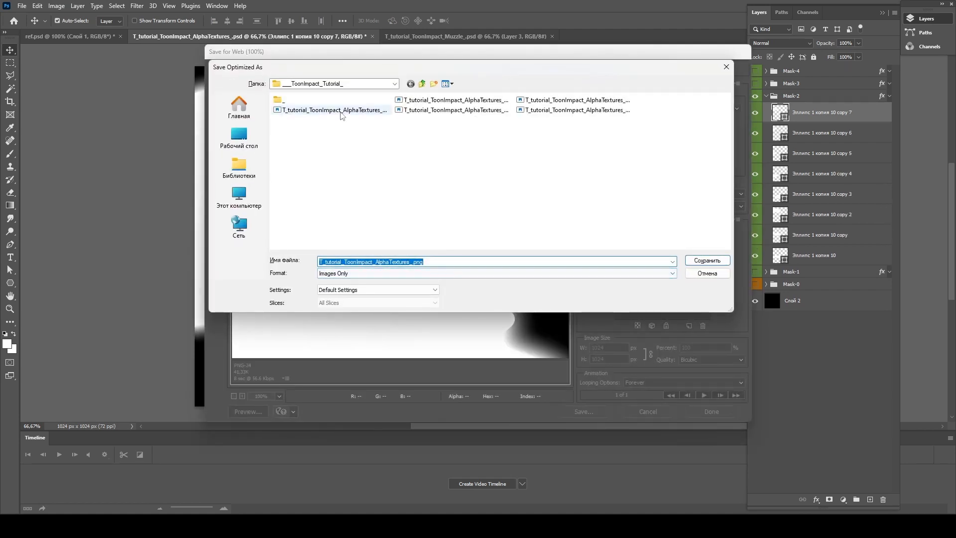
pyautogui.press('Return')
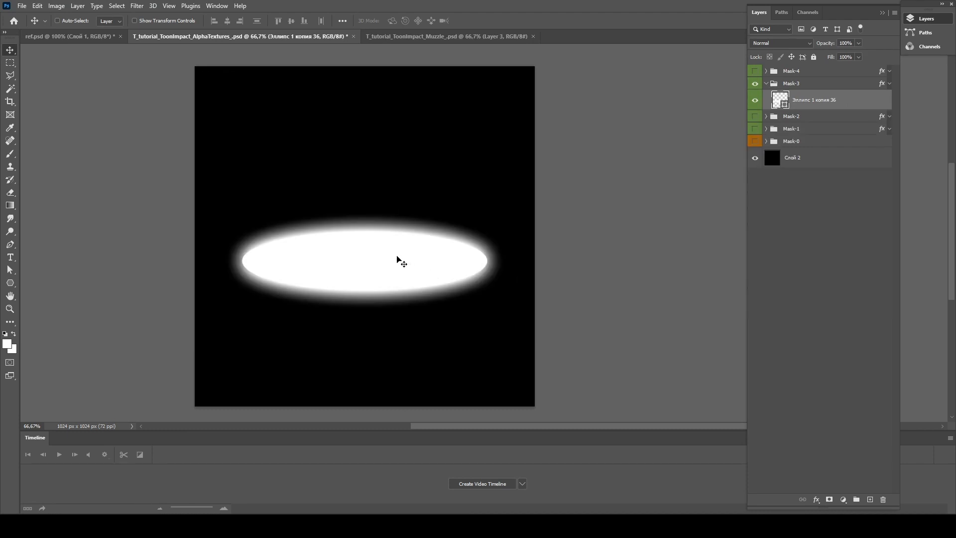
# Duplicate Mask-3's ellipse into a staggered stack of three, then widen and flatten the topmost copy.
pyautogui.moveTo(397, 261); pyautogui.dragTo(430, 177)
pyautogui.hotkey('ctrl', 't')
pyautogui.moveTo(276, 169); pyautogui.dragTo(241, 169)
pyautogui.press('Return')
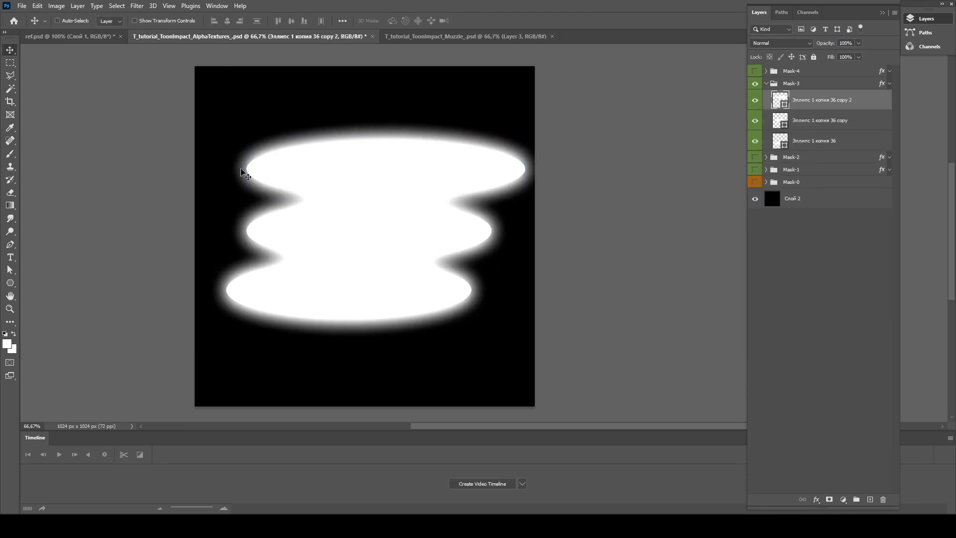
pyautogui.hotkey('ctrl', 't')
pyautogui.moveTo(386, 139); pyautogui.dragTo(387, 164)
pyautogui.press('Return')
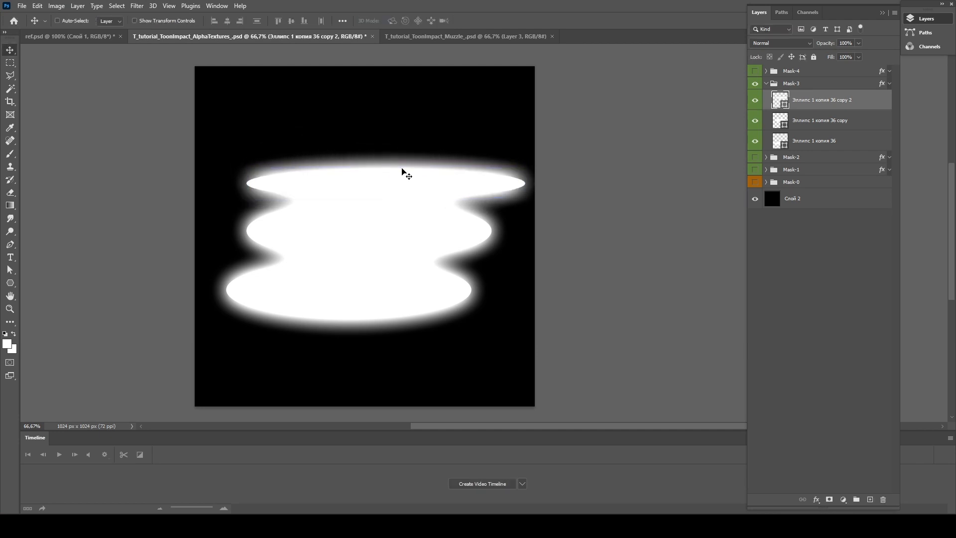
# Stretch Mask-3's lowest ellipse downward and export the mask over its existing alpha texture PNG.
pyautogui.click(349, 299)
pyautogui.hotkey('ctrl', 't')
pyautogui.moveTo(350, 316); pyautogui.dragTo(350, 331)
pyautogui.press('Return')
pyautogui.hotkey('ctrl', 'alt', 'shift', 's')
pyautogui.press('Return')
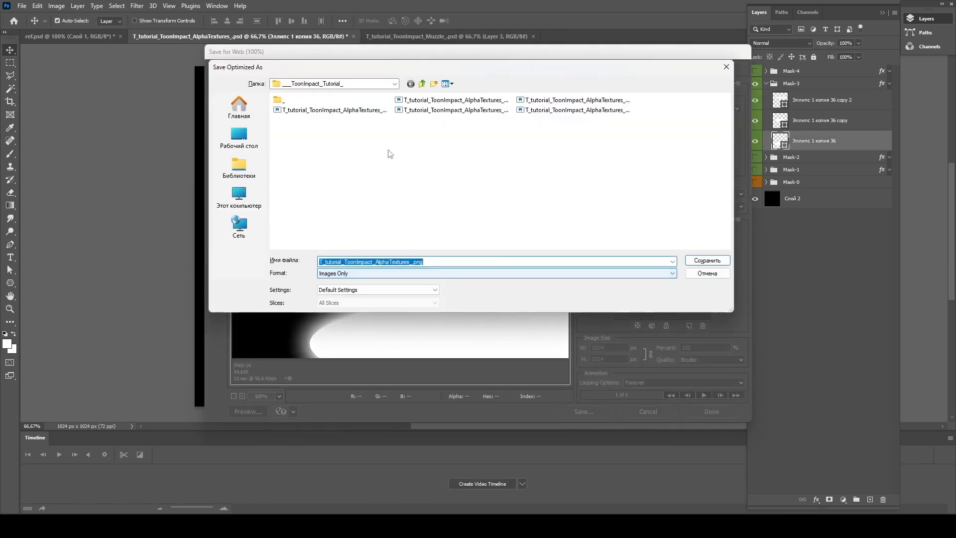
pyautogui.click(398, 110)
pyautogui.press('Return')
pyautogui.click(553, 257)
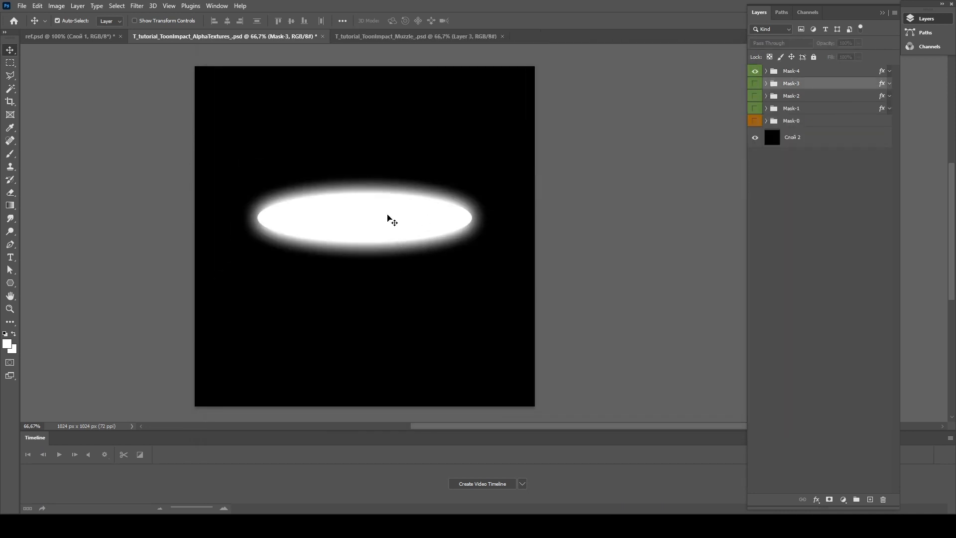
# Duplicate Mask-4's ellipse into a vertical stack of three and stretch the lowest one into a tall oval.
pyautogui.moveTo(388, 218); pyautogui.dragTo(388, 302)
pyautogui.keyDown('alt'); pyautogui.moveTo(386, 313); pyautogui.dragTo(391, 198); pyautogui.keyUp('alt')
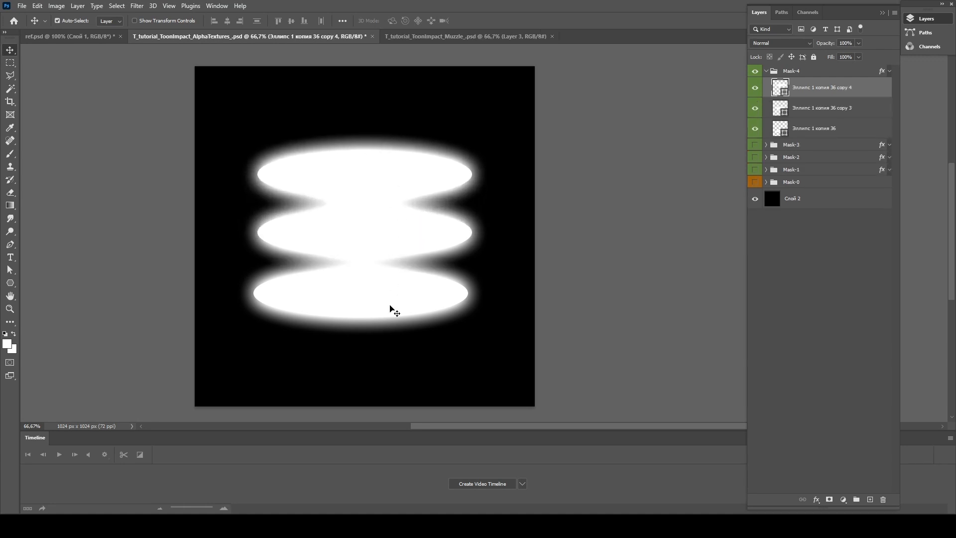
pyautogui.keyDown('ctrl'); pyautogui.click(390, 312); pyautogui.keyUp('ctrl')
pyautogui.hotkey('ctrl', 't')
pyautogui.moveTo(360, 317); pyautogui.dragTo(357, 385)
pyautogui.press('Return')
# Flatten Mask-4's top ellipse to about 38% height and 97% width, shift it right, and slightly narrow the middle ellipse.
pyautogui.keyDown('ctrl'); pyautogui.click(359, 175); pyautogui.keyUp('ctrl')
pyautogui.hotkey('ctrl', 't')
pyautogui.moveTo(367, 150); pyautogui.dragTo(409, 187)
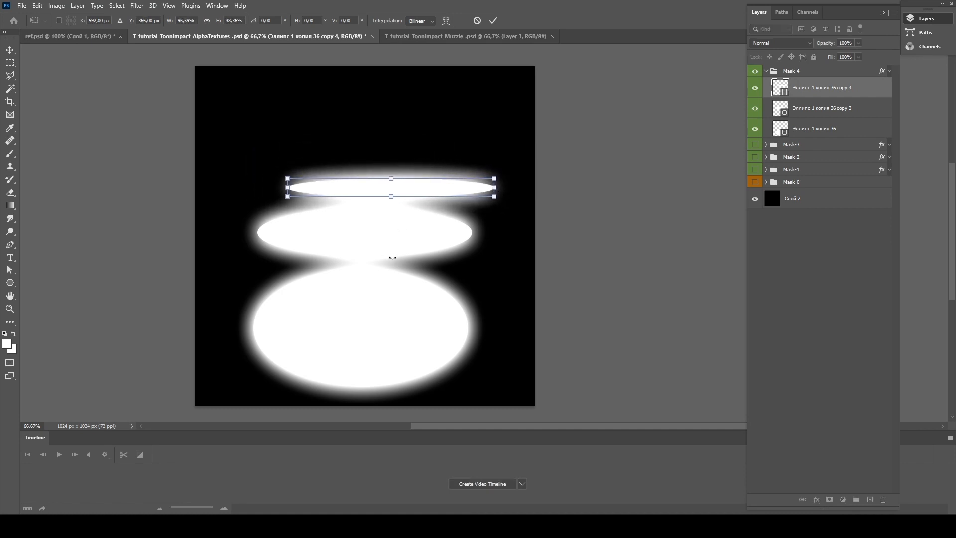
pyautogui.press('Return')
pyautogui.keyDown('ctrl'); pyautogui.click(376, 252); pyautogui.keyUp('ctrl')
pyautogui.hotkey('ctrl', 't')
pyautogui.moveTo(260, 239); pyautogui.dragTo(267, 238)
pyautogui.press('Return')
# Nudge Mask-4's lowest ellipse up and its top ellipse slightly right, then export the mask as a PNG-24 alpha texture.
pyautogui.moveTo(393, 363)
pyautogui.keyDown('ctrl'); pyautogui.mouseDown()
pyautogui.moveTo(396, 333)
pyautogui.moveTo(397, 344)
pyautogui.mouseUp(); pyautogui.keyUp('ctrl')
pyautogui.keyDown('ctrl'); pyautogui.moveTo(378, 186); pyautogui.dragTo(382, 188); pyautogui.keyUp('ctrl')
pyautogui.hotkey('ctrl', 'alt', 'shift', 's')
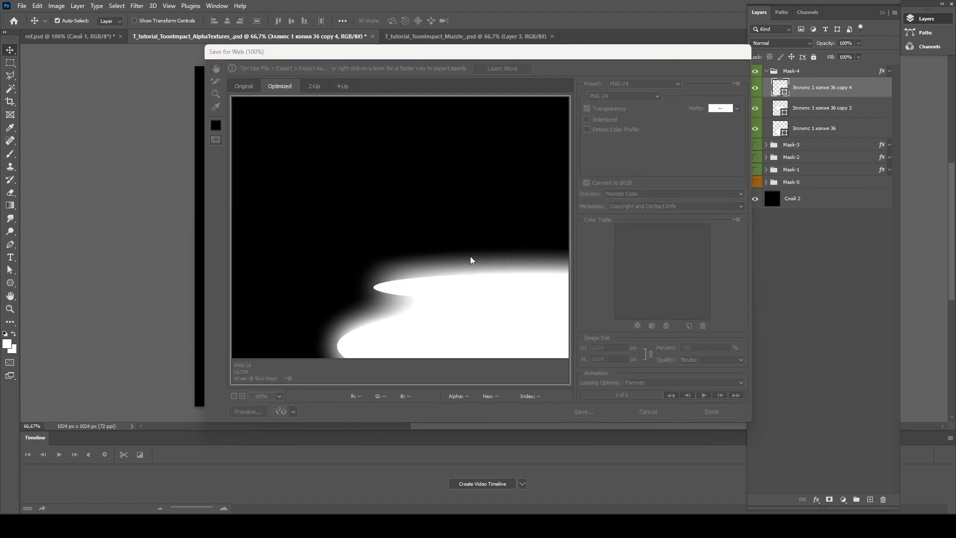
pyautogui.press('Return')
pyautogui.press('Return')
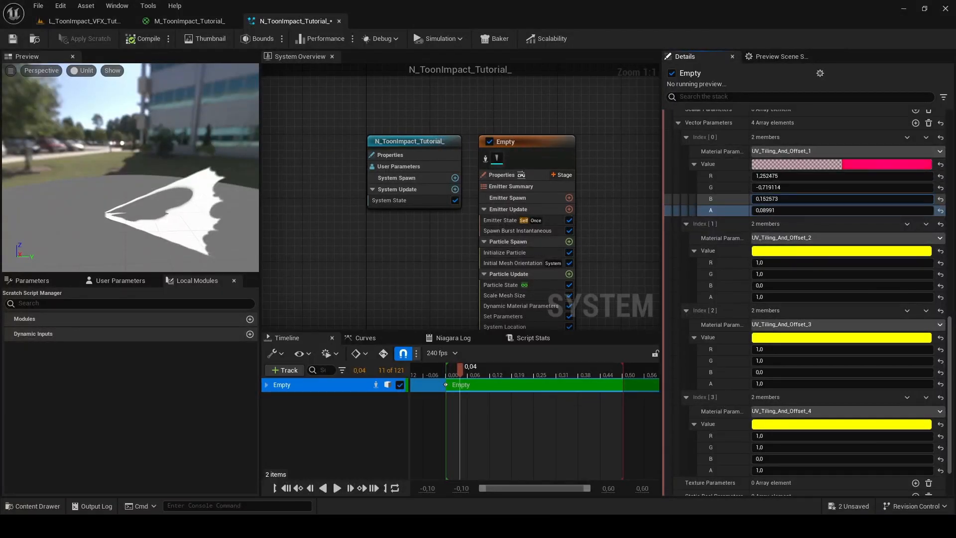
# Switch to Unreal Engine and tune UV_Tiling_And_Offset_1 to about R 1.43, G -0.63, B 0.08 and A 0.09.
pyautogui.moveTo(771, 187); pyautogui.dragTo(797, 187)
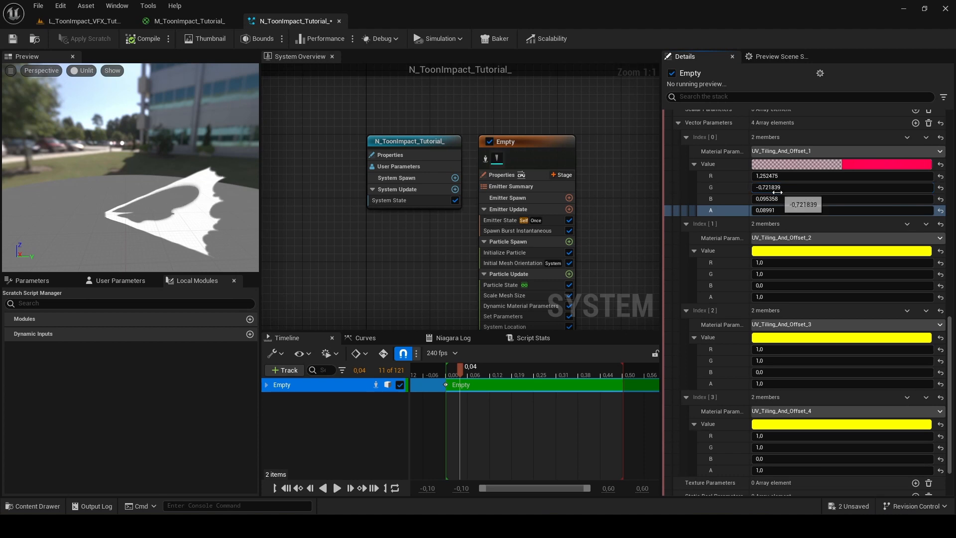
pyautogui.moveTo(771, 210); pyautogui.dragTo(768, 210)
pyautogui.moveTo(771, 199); pyautogui.dragTo(793, 198)
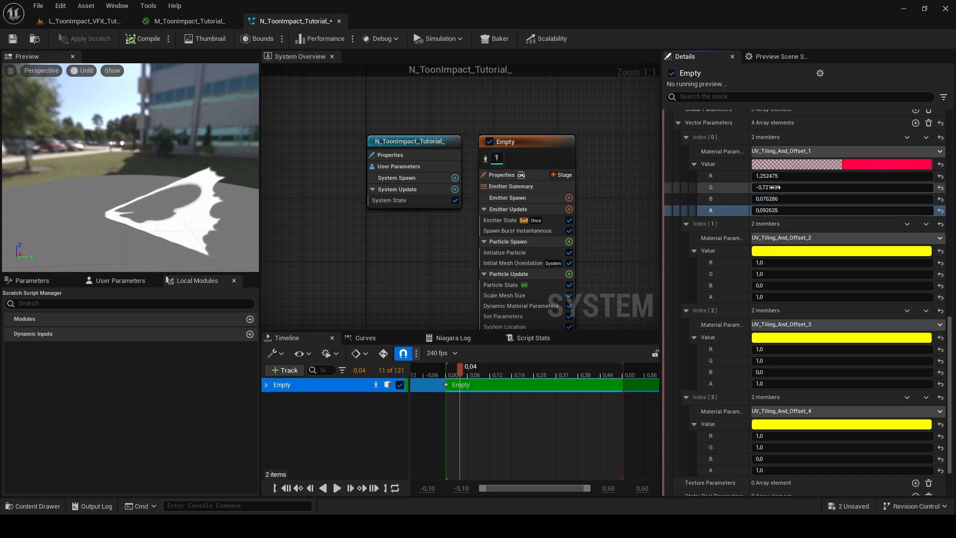
pyautogui.moveTo(771, 187); pyautogui.dragTo(763, 187)
pyautogui.moveTo(771, 198); pyautogui.dragTo(774, 199)
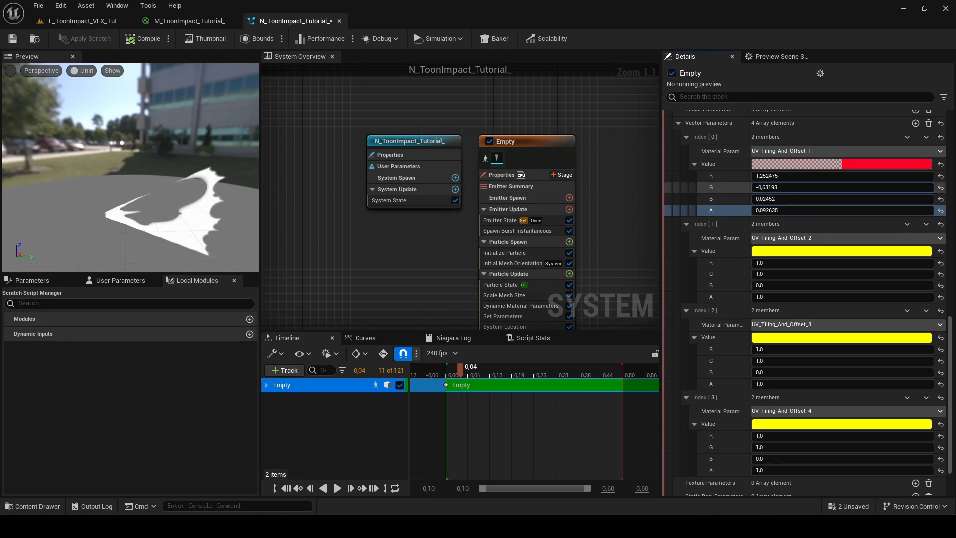
pyautogui.moveTo(776, 198); pyautogui.dragTo(790, 175)
pyautogui.moveTo(775, 199); pyautogui.dragTo(782, 198)
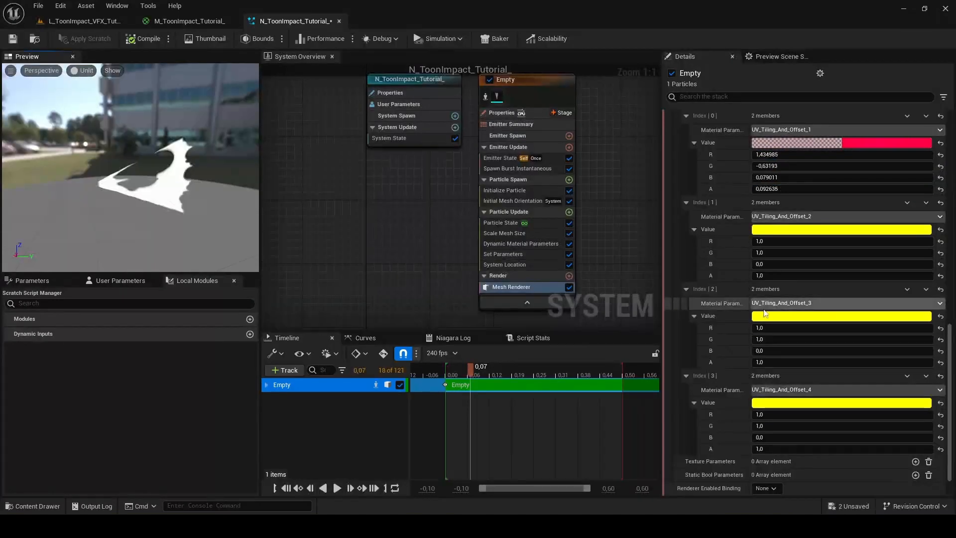
# Set UV_Tiling_And_Offset_2's A to 0 and G to -1.5, then adjust its G, B and A to place the second mask.
pyautogui.click(775, 275)
pyautogui.write('0')
pyautogui.press('Return')
pyautogui.moveTo(777, 252)
pyautogui.mouseDown()
pyautogui.moveTo(757, 252)
pyautogui.moveTo(787, 253)
pyautogui.moveTo(781, 264)
pyautogui.mouseUp()
pyautogui.moveTo(773, 275)
pyautogui.mouseDown()
pyautogui.moveTo(796, 276)
pyautogui.moveTo(756, 275)
pyautogui.mouseUp()
pyautogui.click(788, 254)
pyautogui.write('-1,5')
pyautogui.press('Return')
pyautogui.moveTo(810, 253); pyautogui.dragTo(806, 253)
pyautogui.moveTo(806, 275); pyautogui.dragTo(771, 264)
# Readjust UV_Tiling_And_Offset_1 to about G -0.71, B 0.13 and A 0.13.
pyautogui.moveTo(796, 166); pyautogui.dragTo(793, 166)
pyautogui.moveTo(797, 178); pyautogui.dragTo(800, 178)
pyautogui.moveTo(799, 189)
pyautogui.mouseDown()
pyautogui.moveTo(816, 189)
pyautogui.moveTo(788, 177)
pyautogui.mouseUp()
# Fine-tune UV_Tiling_And_Offset_2 to about G -1.37, B 0.30 and A -0.43.
pyautogui.moveTo(781, 275); pyautogui.dragTo(781, 263)
pyautogui.moveTo(782, 253)
pyautogui.mouseDown()
pyautogui.moveTo(811, 252)
pyautogui.moveTo(771, 252)
pyautogui.mouseUp()
pyautogui.moveTo(780, 275); pyautogui.dragTo(783, 252)
pyautogui.moveTo(780, 263); pyautogui.dragTo(799, 264)
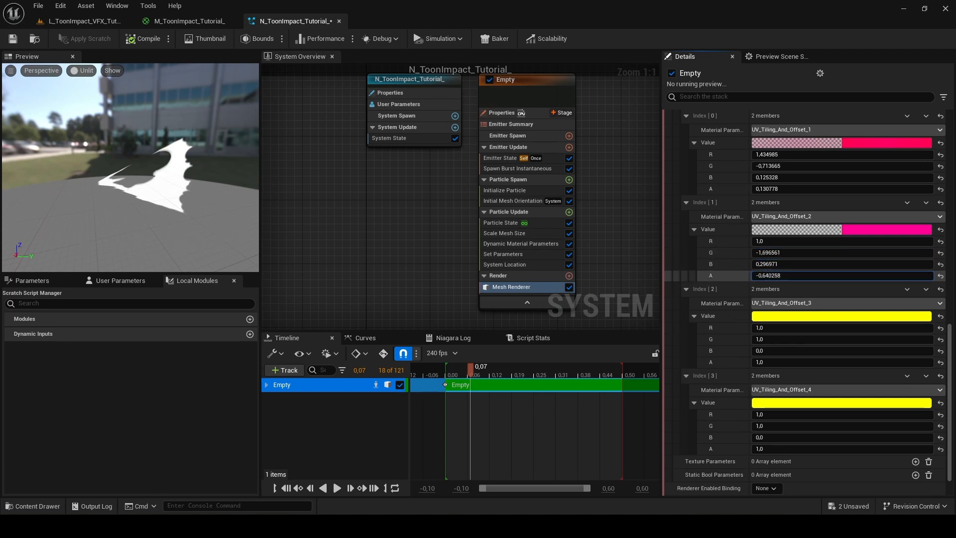
pyautogui.moveTo(781, 275); pyautogui.dragTo(784, 275)
pyautogui.moveTo(787, 264); pyautogui.dragTo(826, 253)
pyautogui.moveTo(787, 275); pyautogui.dragTo(793, 275)
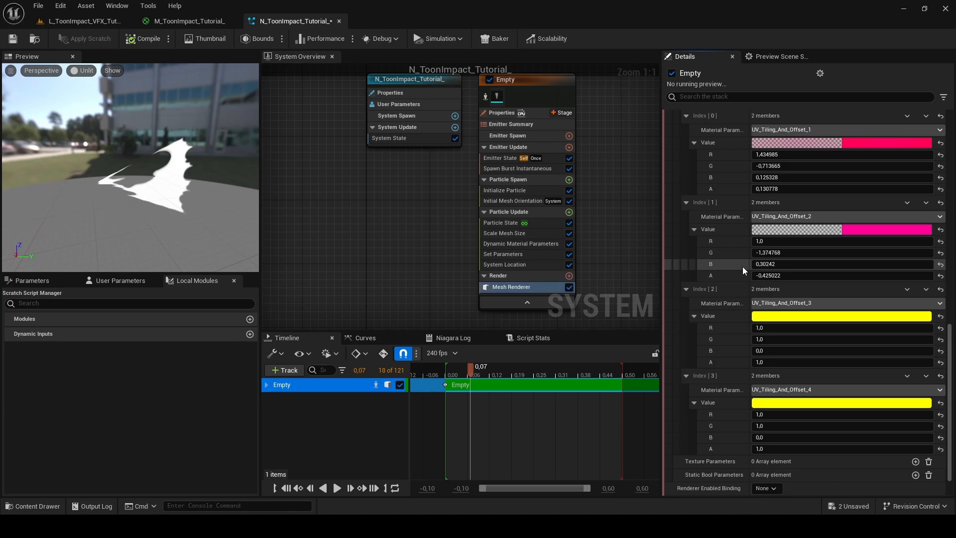
# Set UV_Tiling_And_Offset_3's A to 0 and G to -1.
pyautogui.click(776, 362)
pyautogui.write('0')
pyautogui.press('Return')
pyautogui.click(793, 340)
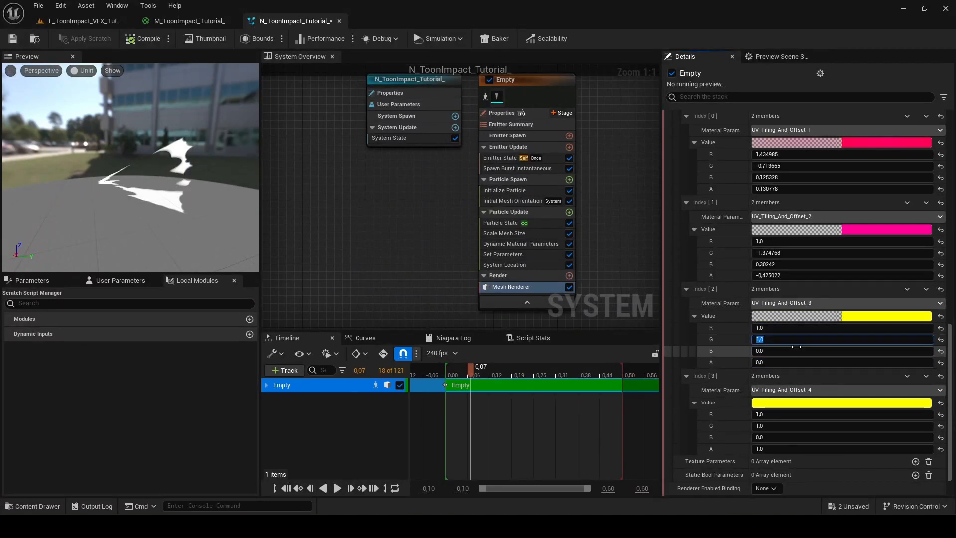
pyautogui.write('-1')
pyautogui.press('Return')
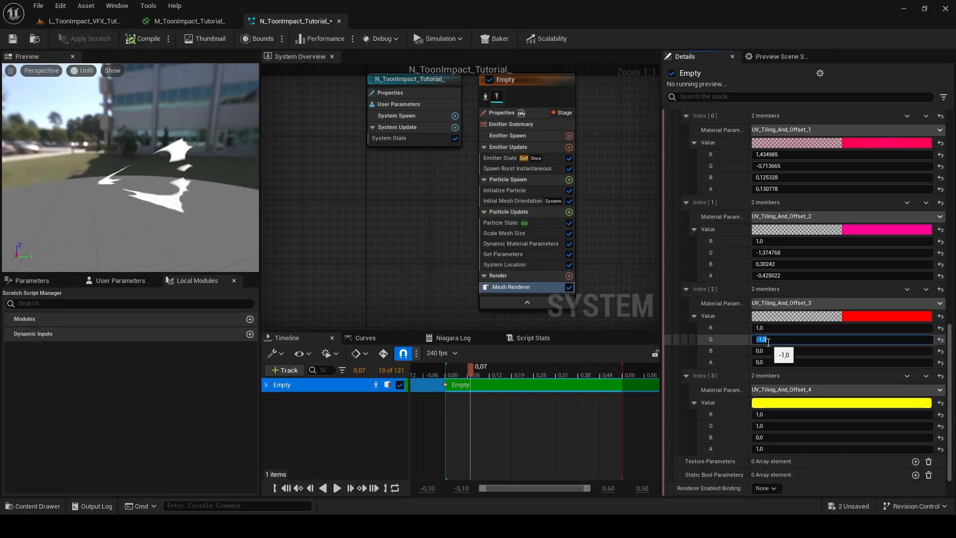
# Tune UV_Tiling_And_Offset_3 to about R 1.41, G -0.65, B -0.54 and A -0.12.
pyautogui.moveTo(792, 350); pyautogui.dragTo(747, 350)
pyautogui.click(791, 340)
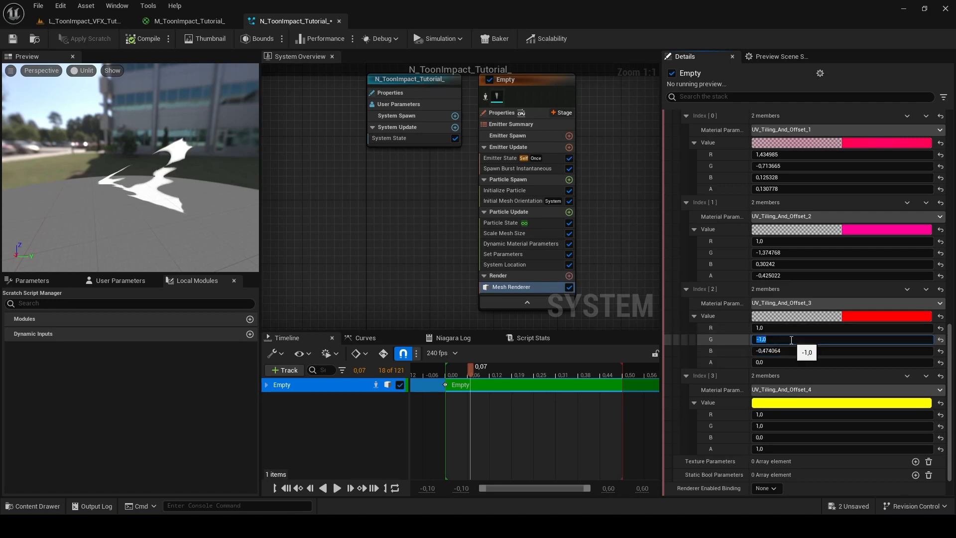
pyautogui.write('-1')
pyautogui.press('Return')
pyautogui.moveTo(791, 362); pyautogui.dragTo(779, 362)
pyautogui.moveTo(791, 339)
pyautogui.mouseDown()
pyautogui.moveTo(791, 362)
pyautogui.moveTo(796, 350)
pyautogui.mouseUp()
pyautogui.moveTo(787, 328); pyautogui.dragTo(779, 328)
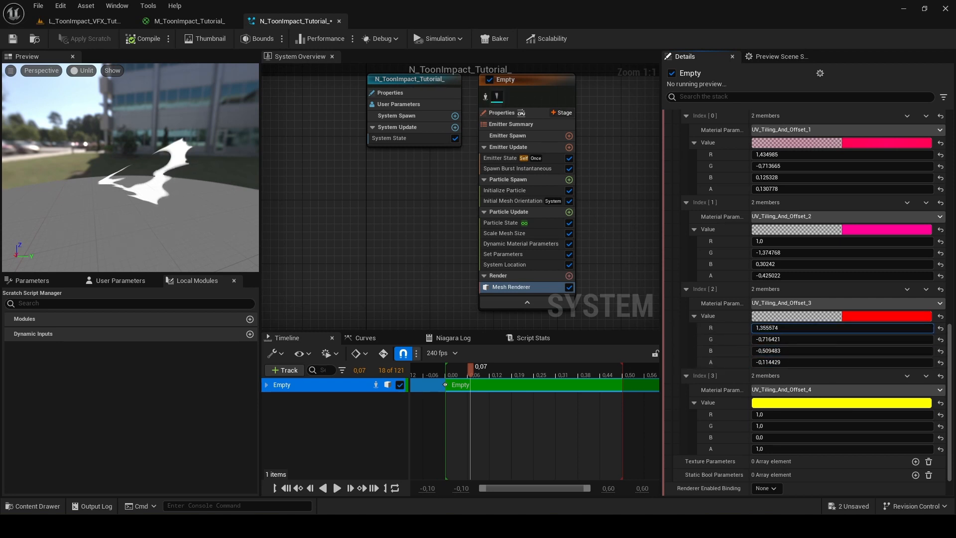
pyautogui.moveTo(779, 328); pyautogui.dragTo(787, 351)
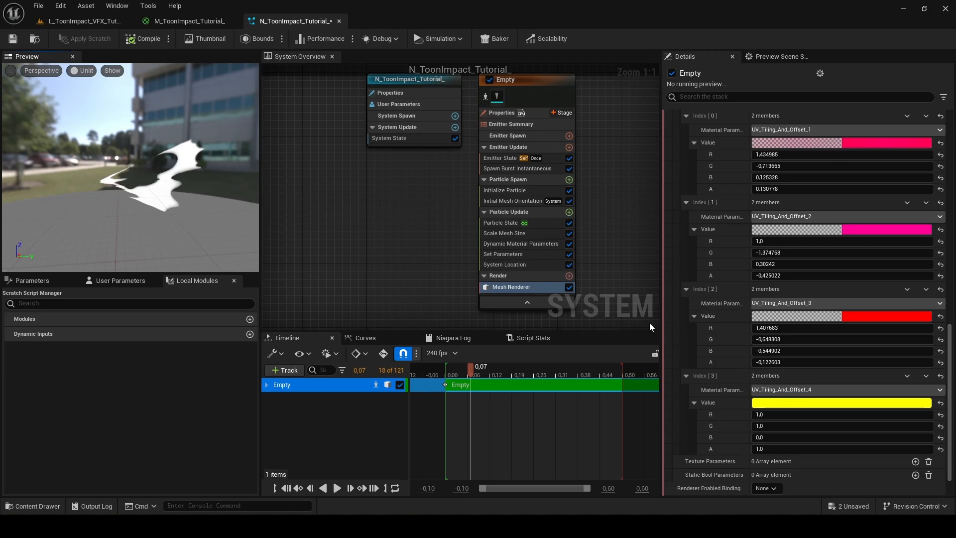
# Tune UV_Tiling_And_Offset_4 to about R 1.29, G -1.34, B -0.66 and A 0.50.
pyautogui.moveTo(776, 448)
pyautogui.mouseDown()
pyautogui.moveTo(754, 448)
pyautogui.moveTo(766, 437)
pyautogui.moveTo(784, 448)
pyautogui.mouseUp()
pyautogui.click(775, 426)
pyautogui.write('-1')
pyautogui.moveTo(768, 415); pyautogui.dragTo(780, 415)
pyautogui.moveTo(757, 448)
pyautogui.mouseDown()
pyautogui.moveTo(765, 437)
pyautogui.moveTo(754, 426)
pyautogui.moveTo(787, 448)
pyautogui.moveTo(767, 437)
pyautogui.mouseUp()
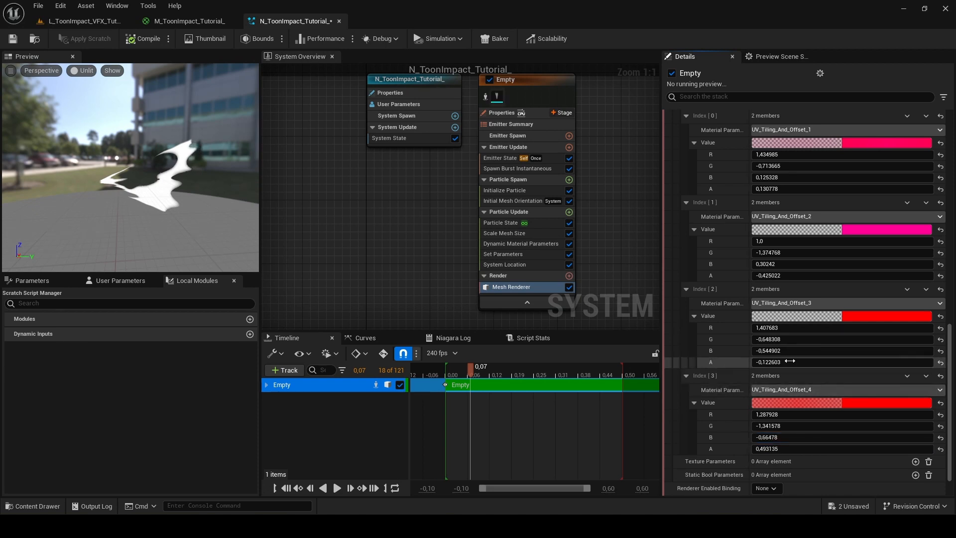
pyautogui.moveTo(777, 448); pyautogui.dragTo(762, 448)
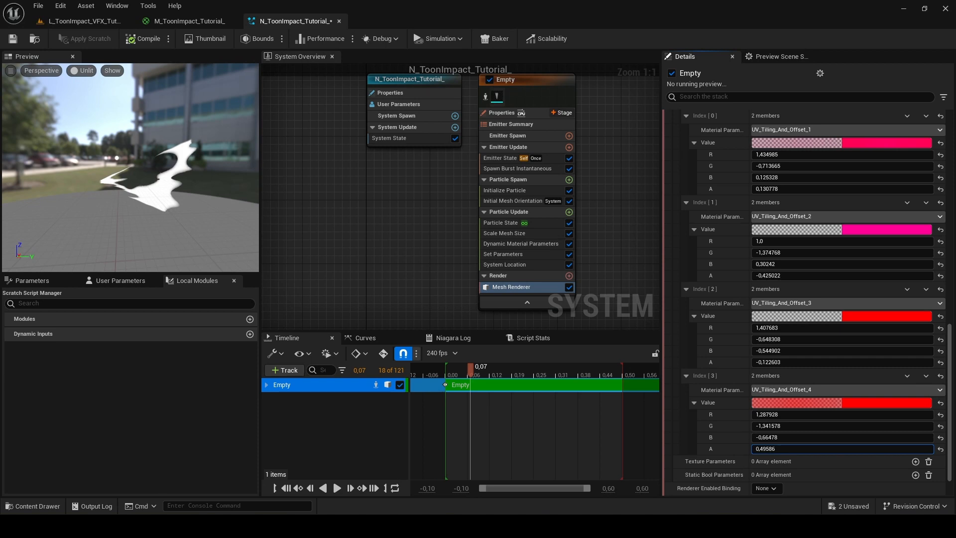
pyautogui.moveTo(776, 448); pyautogui.dragTo(775, 448)
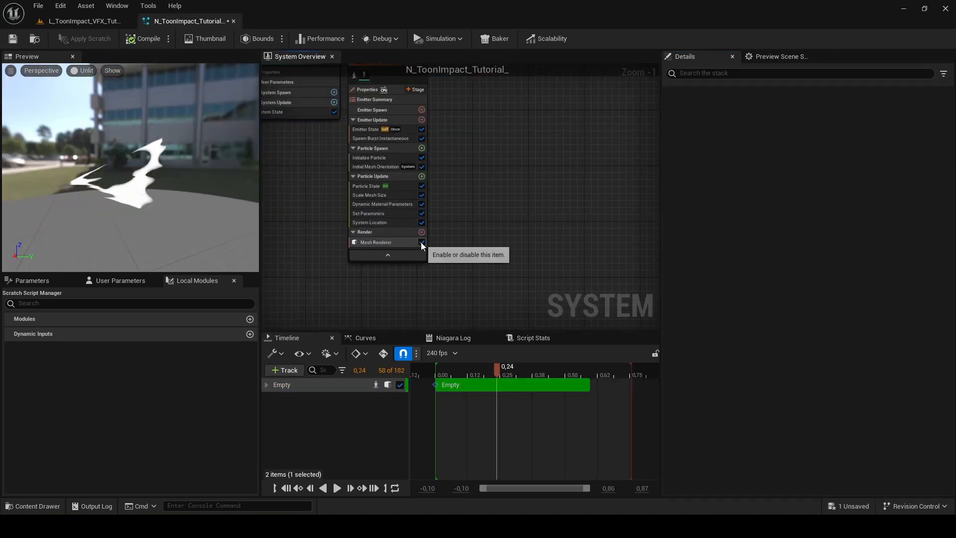
# Drive the Initial Mesh Scale of the emitter's Scale Mesh Size module with a Vector from Curve input.
pyautogui.scroll(1, 507, 258)
pyautogui.moveTo(459, 240); pyautogui.dragTo(519, 259, button='right')
pyautogui.click(412, 206)
pyautogui.click(938, 143)
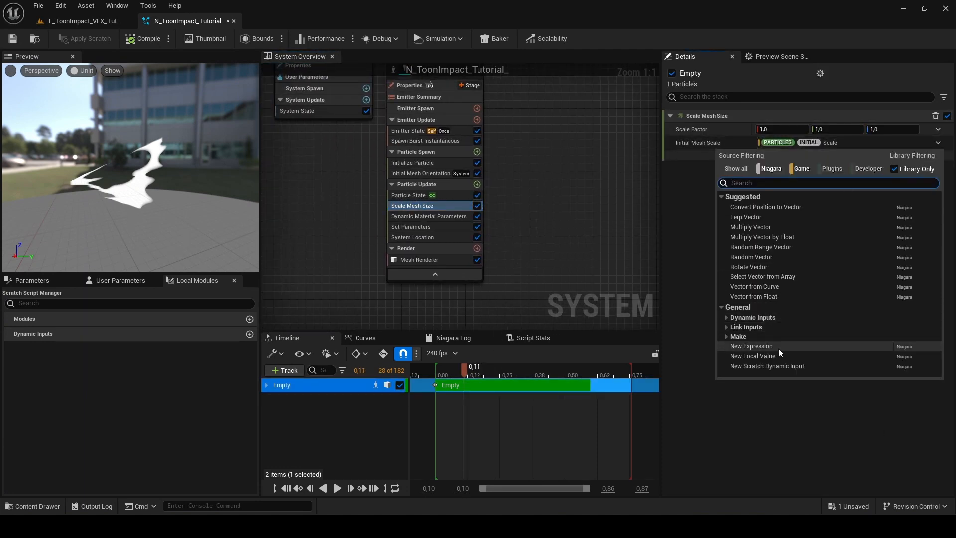
pyautogui.click(752, 286)
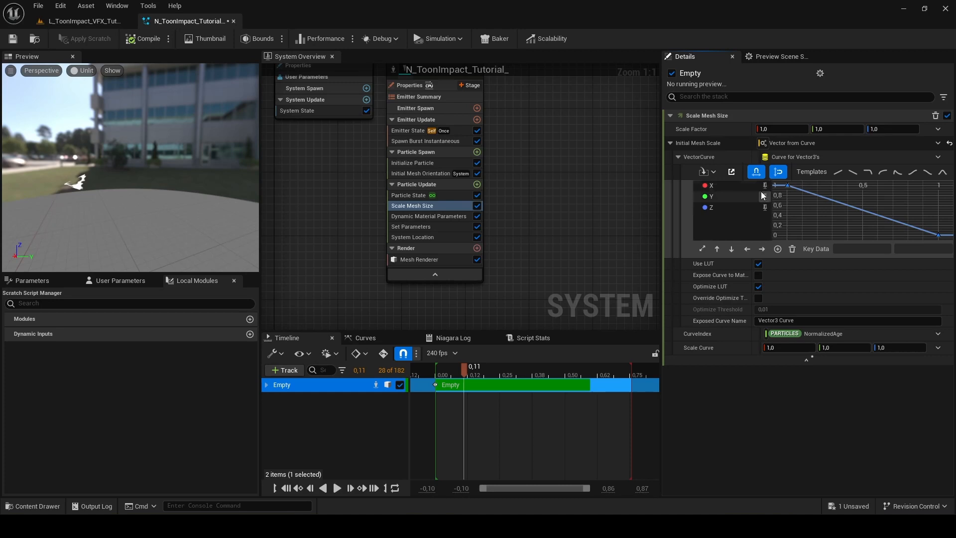
# Flatten the X, Y and Z mesh scale curves and set the Z curve's key at time 0 to 1.4.
pyautogui.click(745, 206)
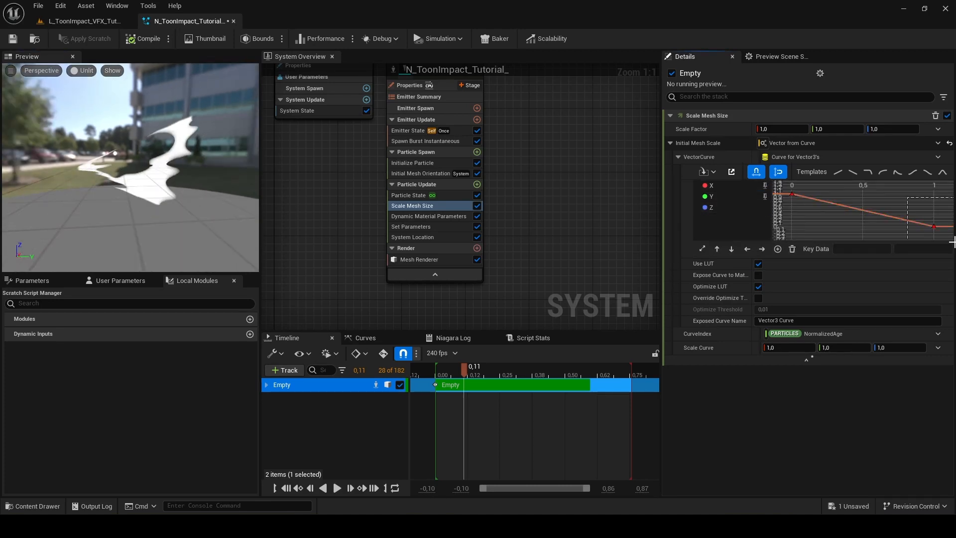
pyautogui.click(722, 187)
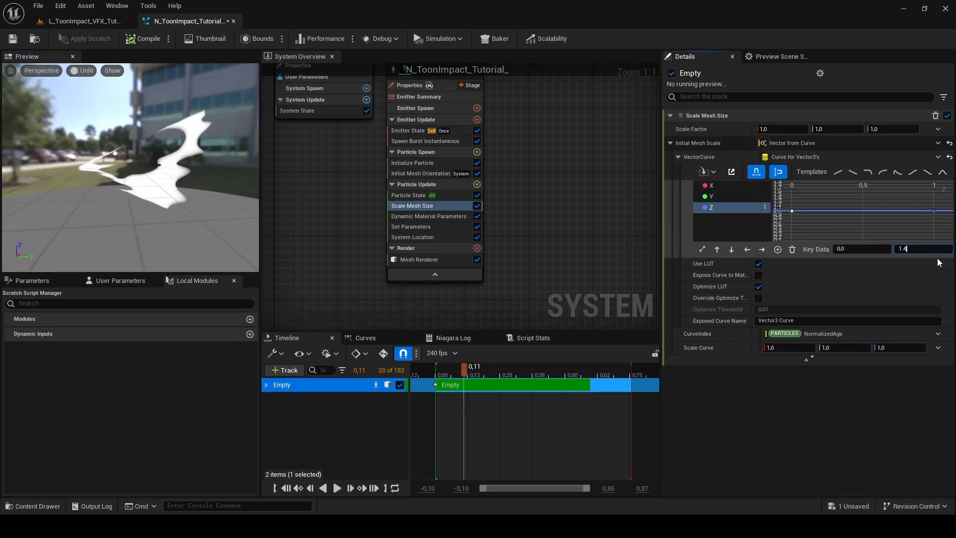
pyautogui.write('1,5')
pyautogui.press('Return')
# Raise the Z scale curve's key at time 1 to about 3.58.
pyautogui.moveTo(859, 211); pyautogui.dragTo(799, 235, button='right')
pyautogui.moveTo(872, 234); pyautogui.dragTo(859, 207)
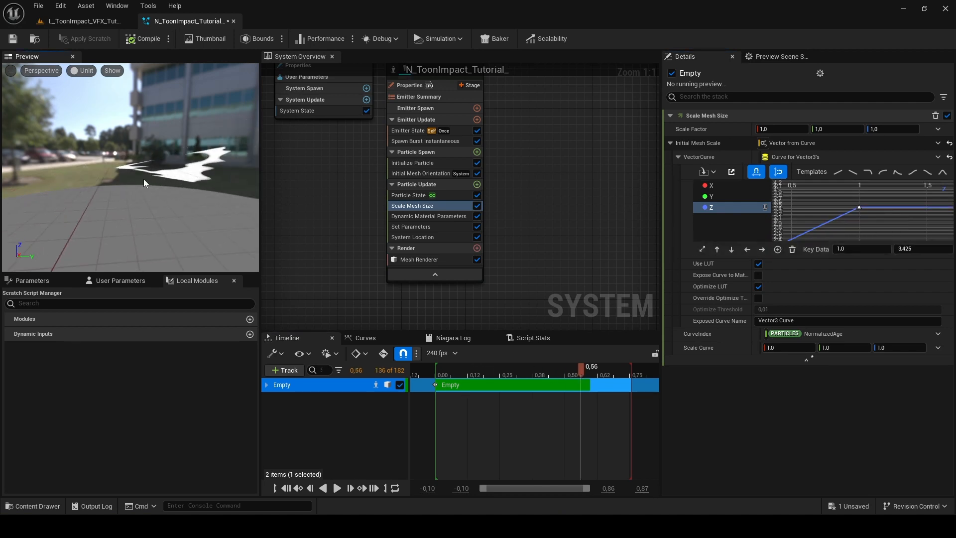
pyautogui.moveTo(860, 207); pyautogui.dragTo(859, 203)
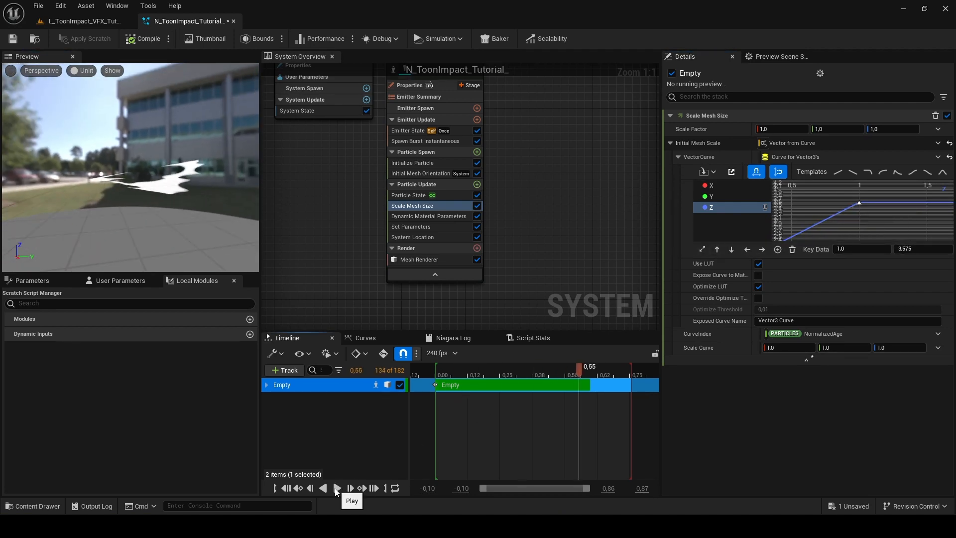
# Raise the X and Y scale curves' keys at time 1 to about 2.05, then select all three curves together.
pyautogui.click(716, 196)
pyautogui.keyDown('ctrl'); pyautogui.click(717, 185); pyautogui.keyUp('ctrl')
pyautogui.moveTo(933, 227); pyautogui.dragTo(934, 212)
pyautogui.moveTo(875, 218); pyautogui.dragTo(876, 213)
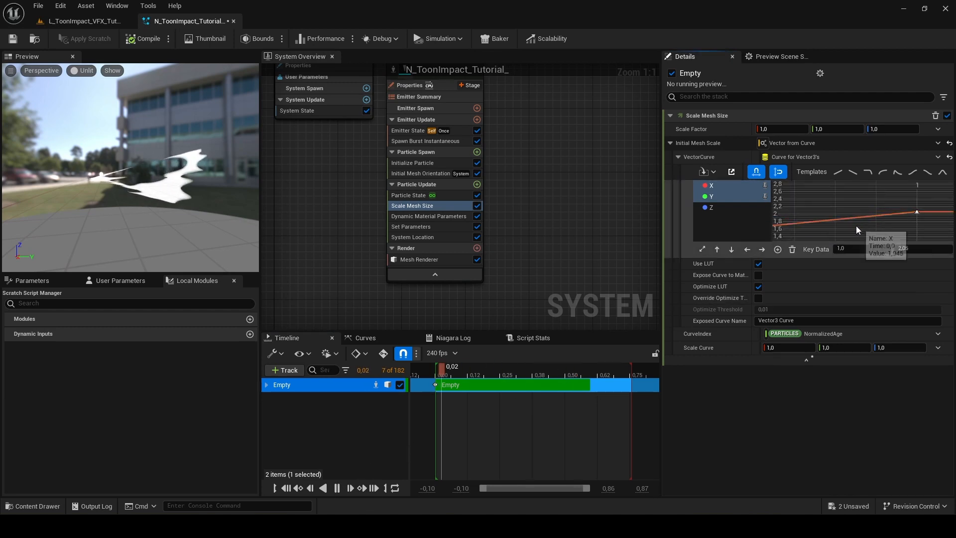
pyautogui.keyDown('ctrl'); pyautogui.click(712, 207); pyautogui.keyUp('ctrl')
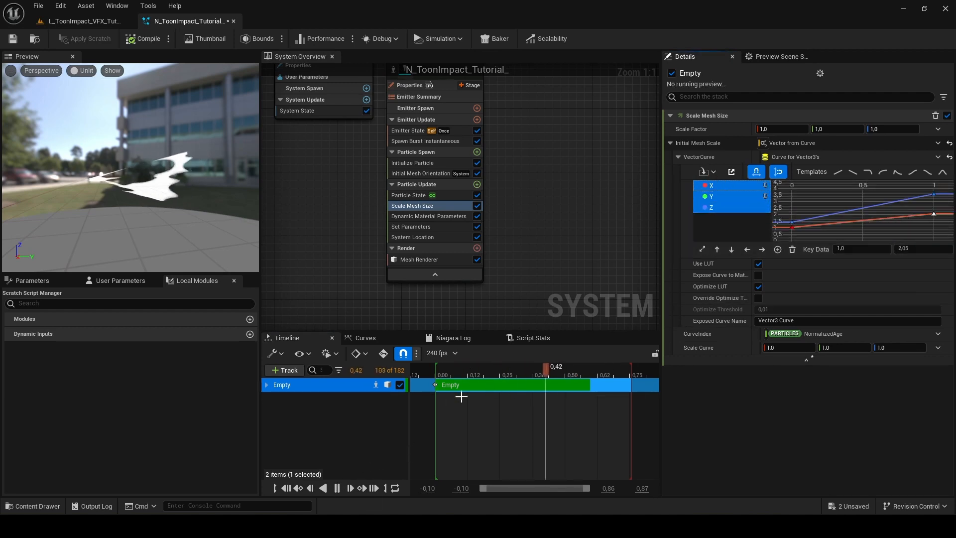
# In the Dynamic Material Parameters module, set Index 0's time-1 keys to 0.6 for Param1 and 0.9 for Param2.
pyautogui.click(338, 488)
pyautogui.moveTo(499, 376); pyautogui.dragTo(546, 380)
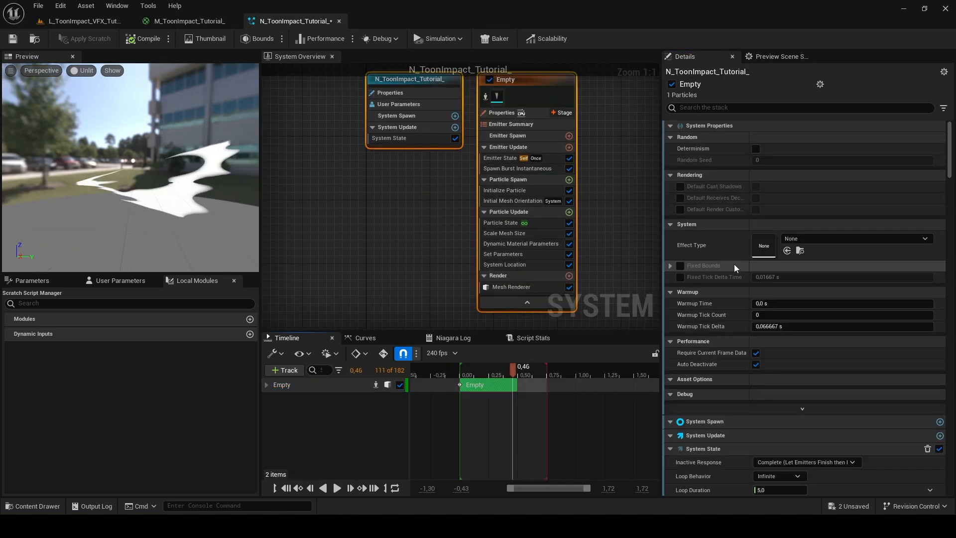
pyautogui.click(520, 243)
pyautogui.scroll(-1, 787, 337)
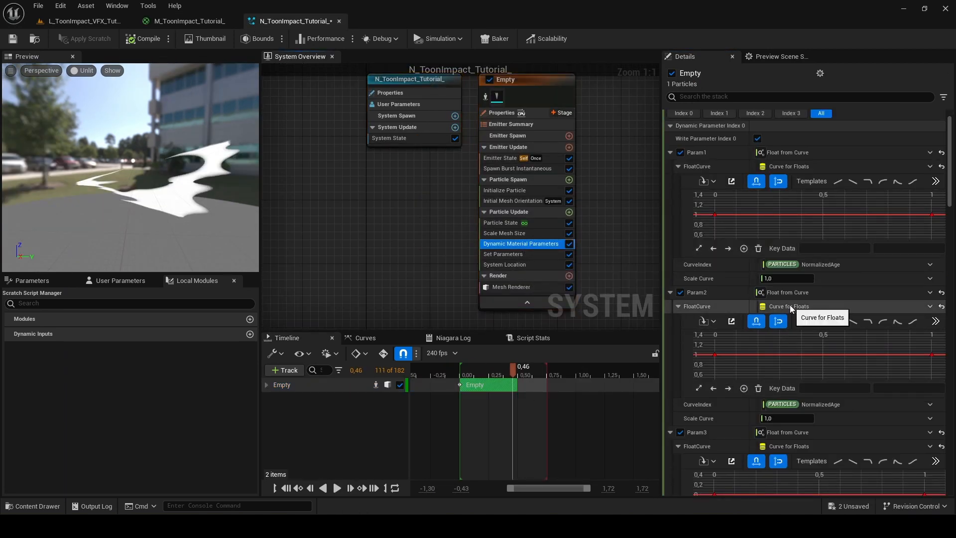
pyautogui.moveTo(930, 355)
pyautogui.moveTo(930, 355)
pyautogui.mouseDown()
pyautogui.moveTo(926, 374)
pyautogui.moveTo(930, 359)
pyautogui.mouseUp()
pyautogui.moveTo(932, 215); pyautogui.dragTo(932, 239)
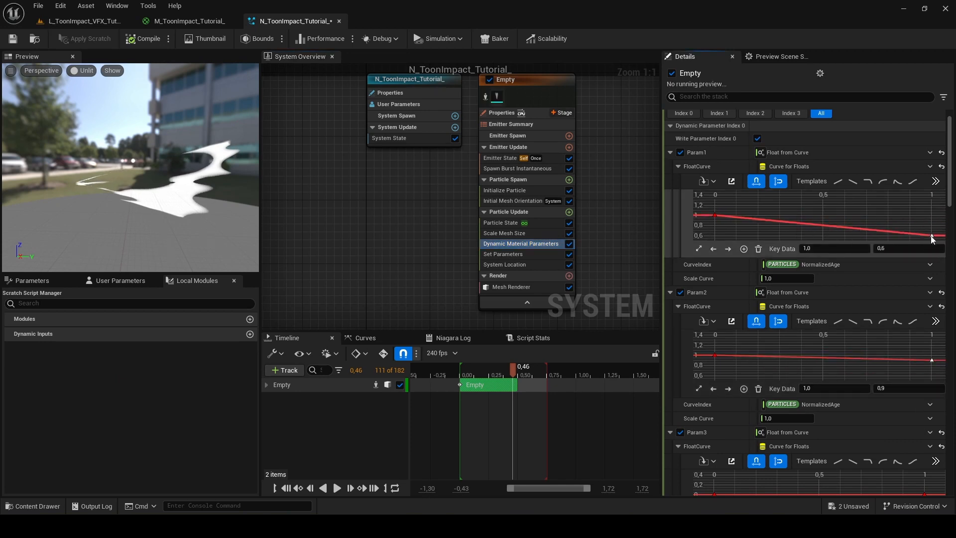
# Set the time-1 keys of Dynamic Parameter Index 0 to 1 for Param2, -0.2 for Param3 and -0.05 for Param4.
pyautogui.moveTo(948, 198); pyautogui.dragTo(948, 261)
pyautogui.moveTo(924, 170); pyautogui.dragTo(921, 182)
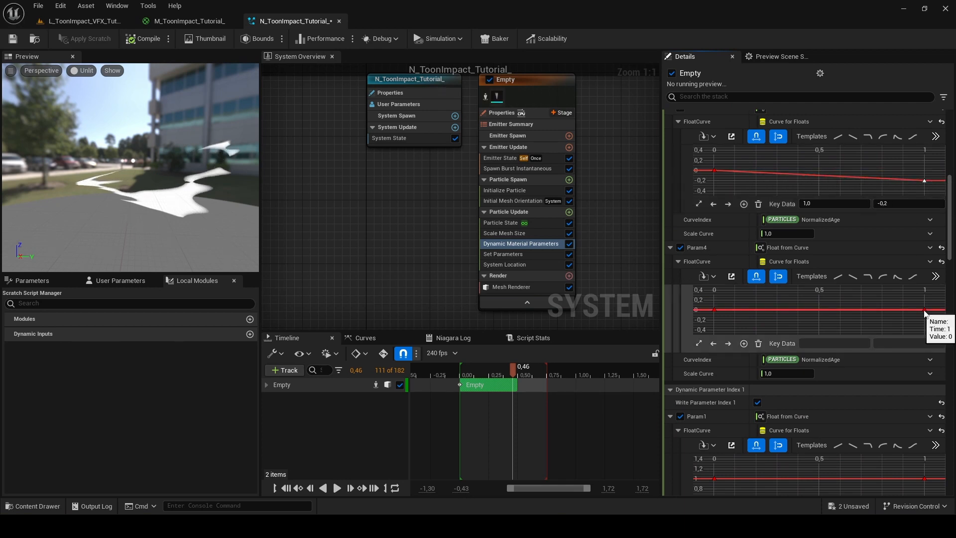
pyautogui.scroll(6, 925, 314)
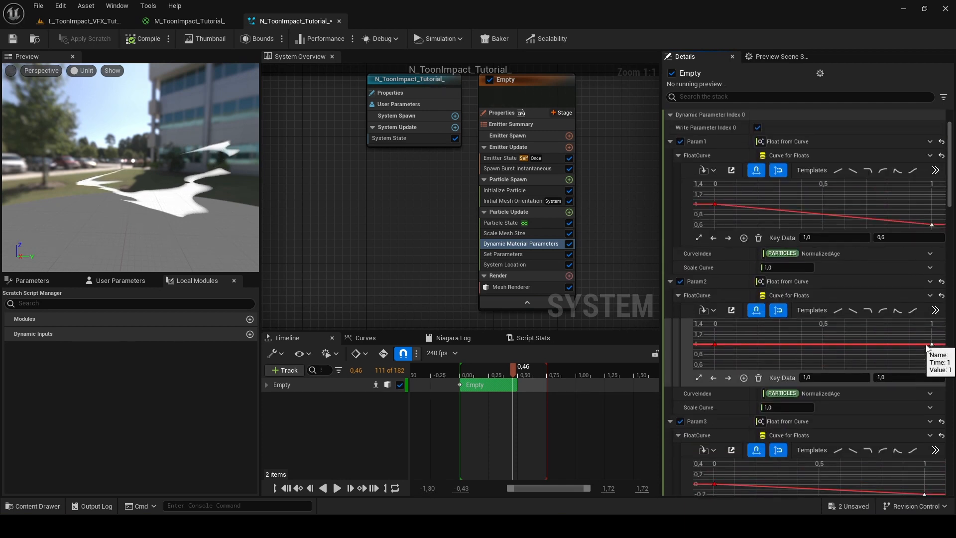
pyautogui.moveTo(948, 179); pyautogui.dragTo(926, 288)
pyautogui.scroll(3, 931, 279)
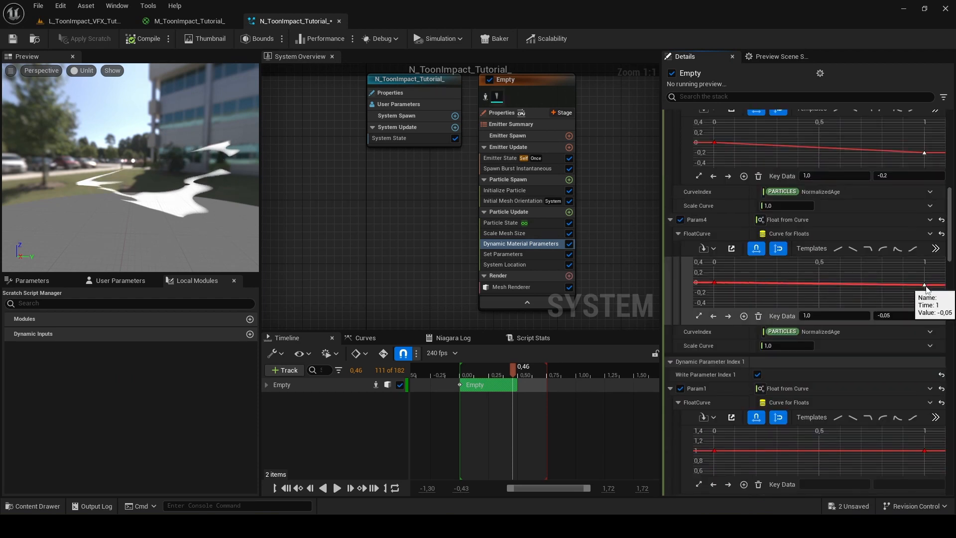
# Adjust Index 0's Param4 curve during playback so that it runs from 0 at time 0 to 0.05 at time 1.
pyautogui.click(336, 488)
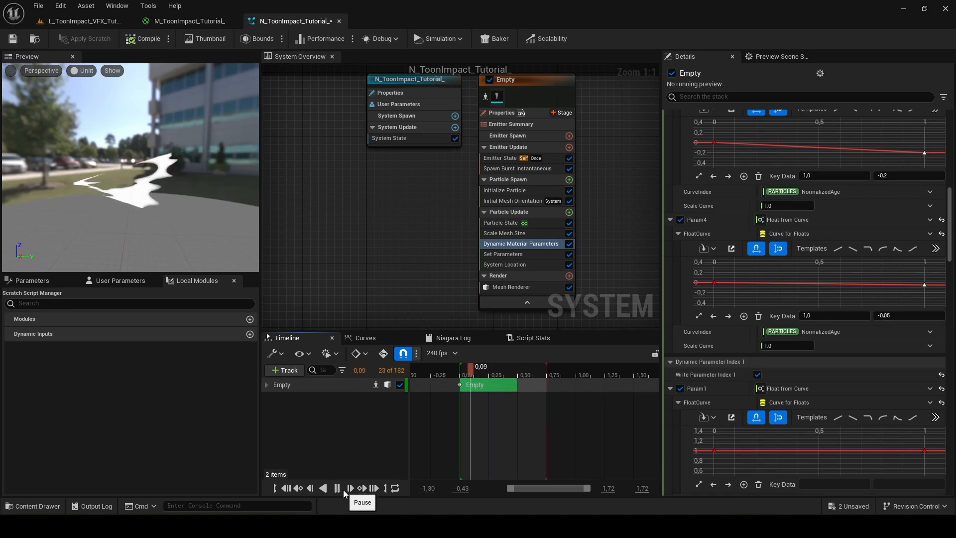
pyautogui.moveTo(714, 282); pyautogui.dragTo(714, 281)
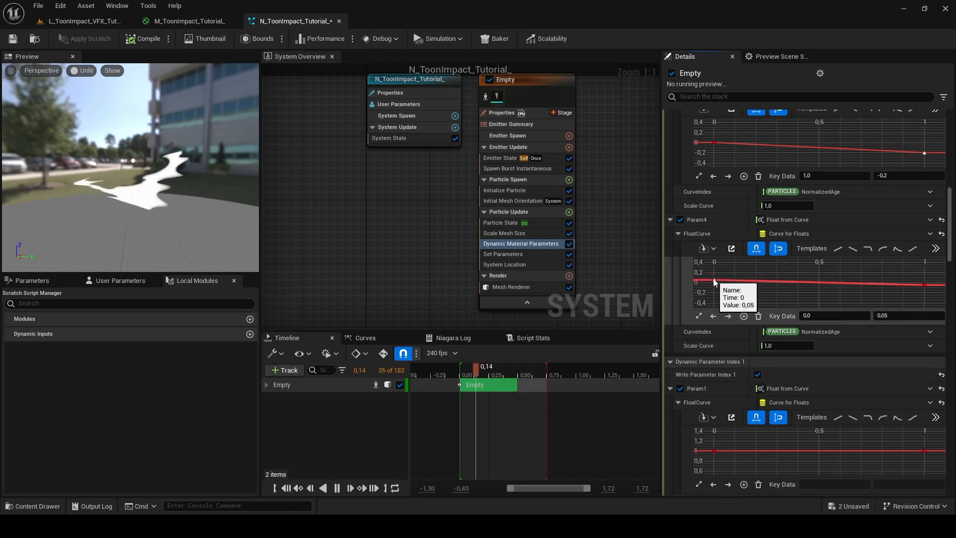
pyautogui.moveTo(714, 282); pyautogui.dragTo(714, 283)
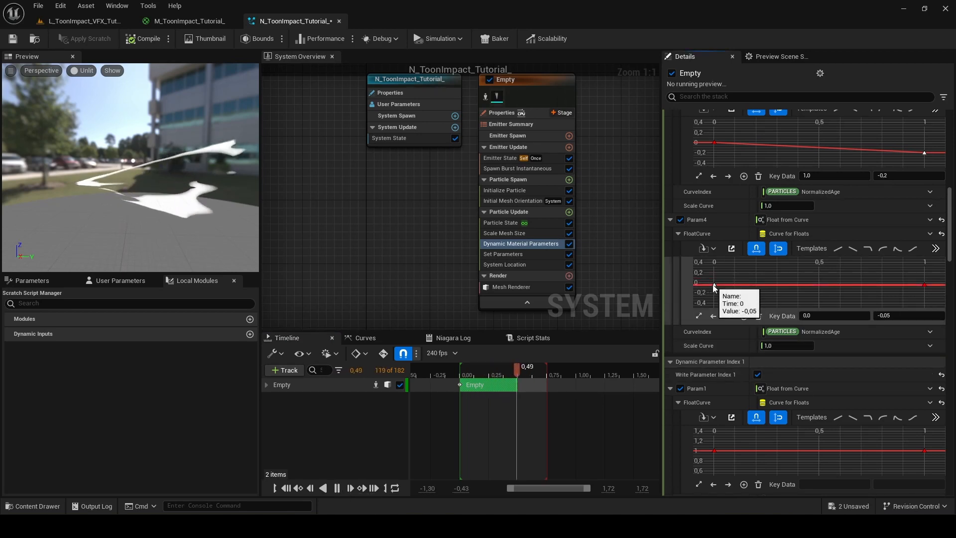
pyautogui.moveTo(924, 284); pyautogui.dragTo(924, 281)
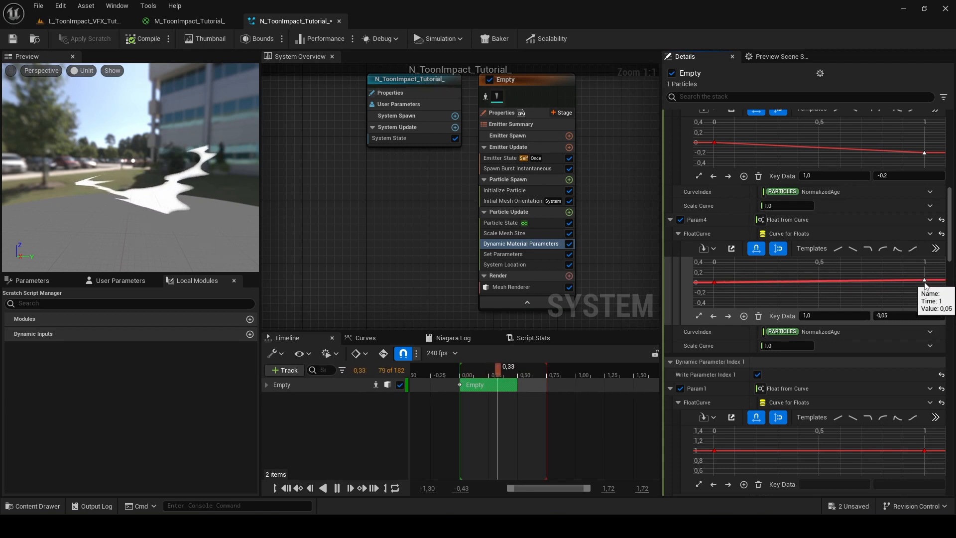
pyautogui.press('space')
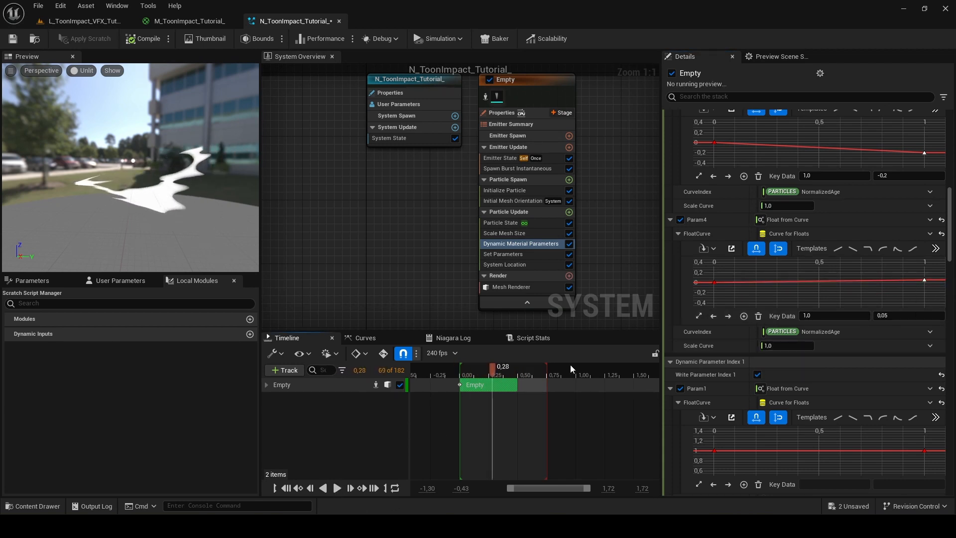
# In Dynamic Parameter Index 1, set the time-1 keys to 0.4 for Param1, 0.9 for Param2 and -0.25 for Param3.
pyautogui.moveTo(495, 371); pyautogui.dragTo(515, 375)
pyautogui.moveTo(925, 305); pyautogui.dragTo(924, 309)
pyautogui.moveTo(924, 164); pyautogui.dragTo(918, 205)
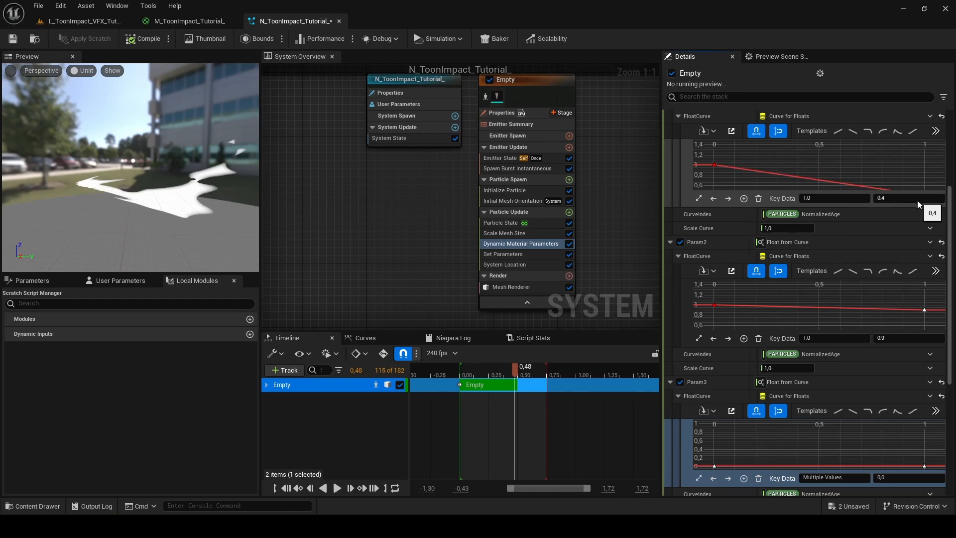
pyautogui.scroll(-5, 942, 269)
pyautogui.moveTo(923, 325); pyautogui.dragTo(882, 294)
pyautogui.scroll(-3, 950, 309)
pyautogui.moveTo(901, 408); pyautogui.dragTo(901, 381)
pyautogui.scroll(10, 901, 381)
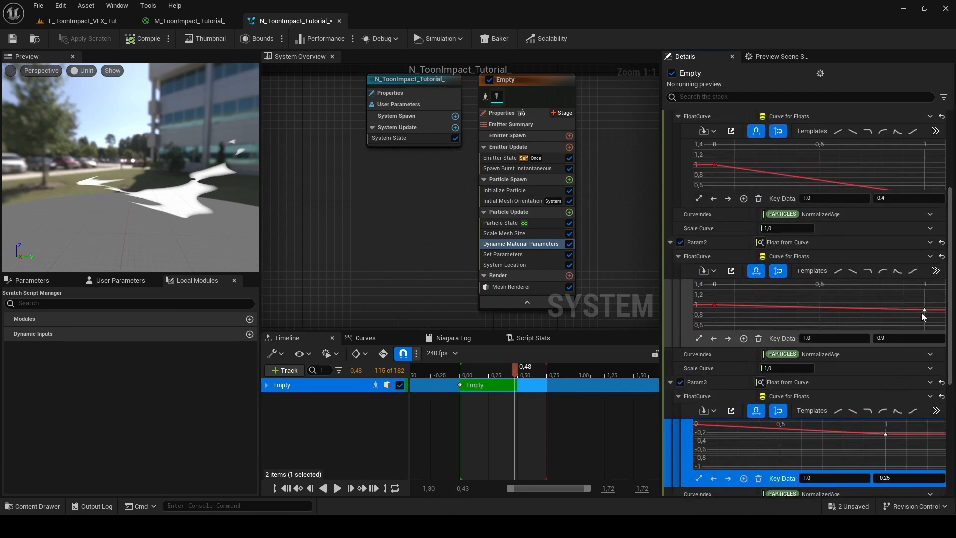
# Lower Index 1's Param2 key at time 1 to 0, raise Param4's to 0.4, and play the effect.
pyautogui.scroll(-7, 923, 331)
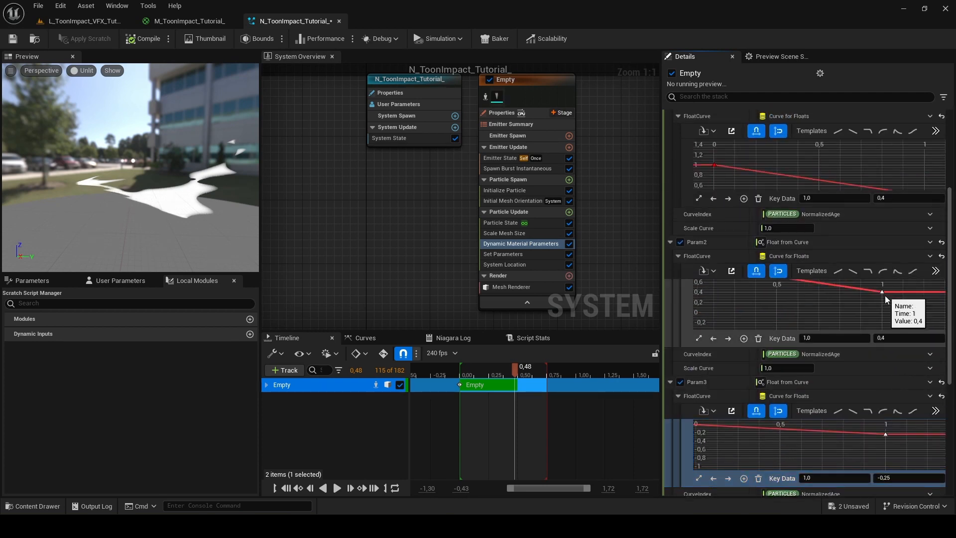
pyautogui.scroll(-1, 885, 294)
pyautogui.moveTo(901, 413); pyautogui.dragTo(900, 400)
pyautogui.click(338, 489)
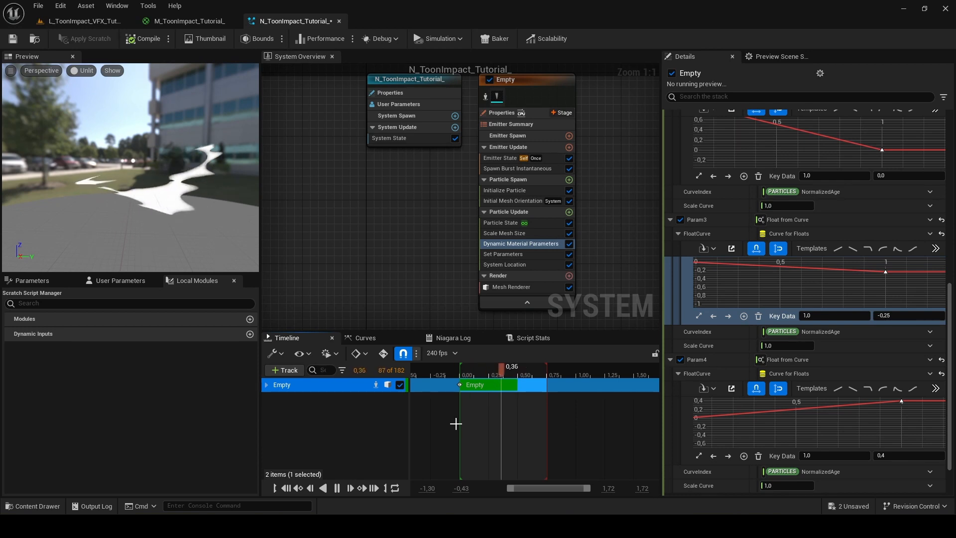
# Lower Index 1's Param3 key at time 1 to -0.4 and replay the effect to check the erosion.
pyautogui.click(513, 377)
pyautogui.moveTo(885, 272); pyautogui.dragTo(884, 279)
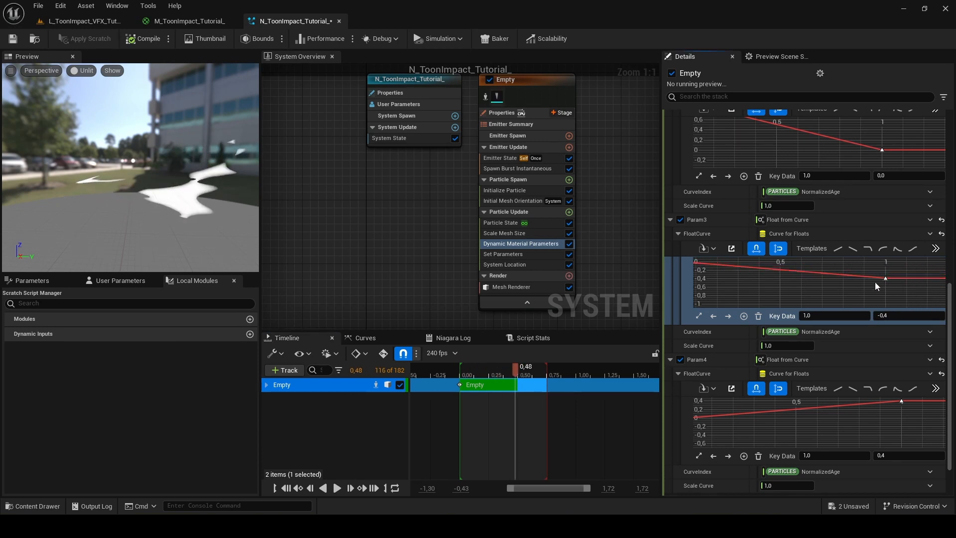
pyautogui.click(337, 488)
pyautogui.click(336, 489)
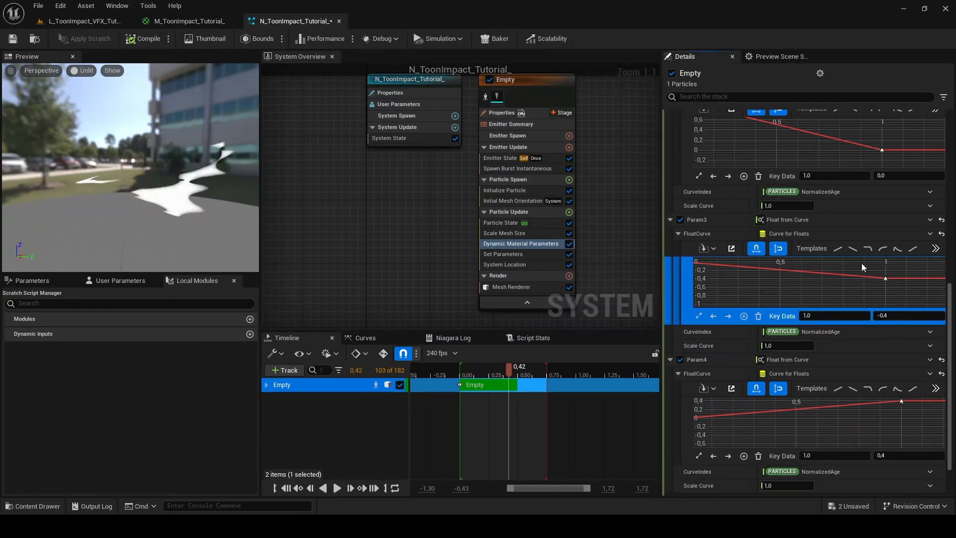
# In Dynamic Parameter Index 2, set the time-1 keys to -0.3 for Param1, 0.6 for Param2 and Param3, and -0.025 for Param4.
pyautogui.scroll(5, 671, 162)
pyautogui.moveTo(923, 344); pyautogui.dragTo(923, 356)
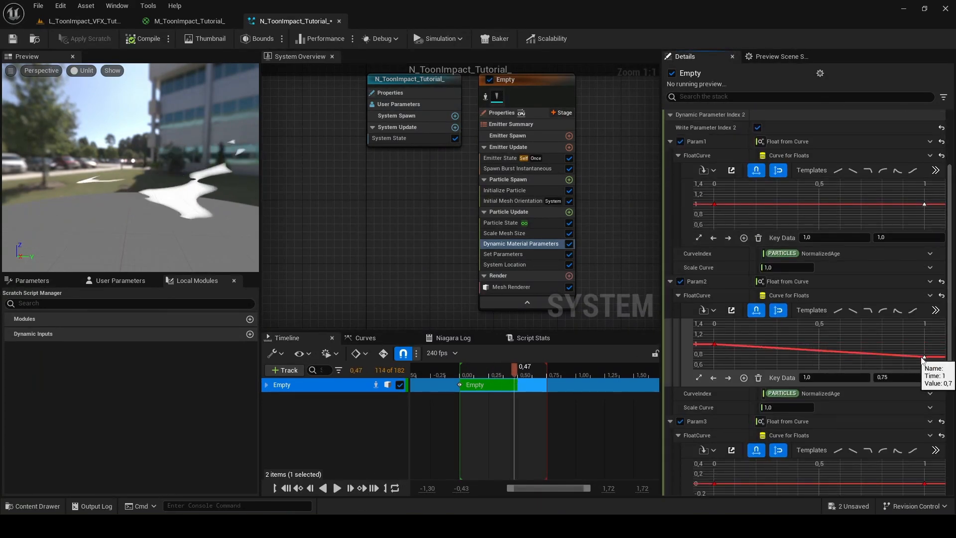
pyautogui.moveTo(923, 204); pyautogui.dragTo(909, 223)
pyautogui.scroll(-4, 938, 315)
pyautogui.moveTo(924, 304); pyautogui.dragTo(865, 295)
pyautogui.moveTo(924, 444); pyautogui.dragTo(922, 436)
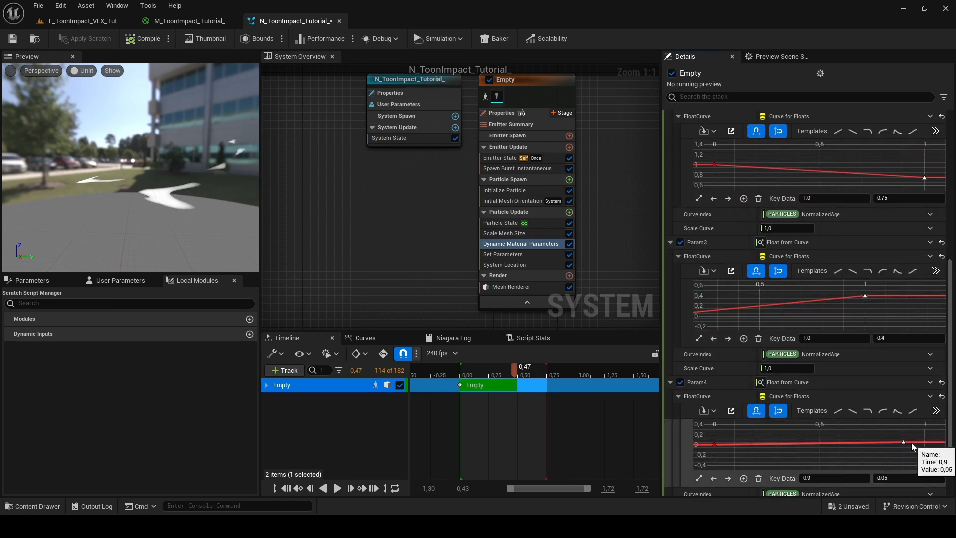
pyautogui.moveTo(924, 178); pyautogui.dragTo(915, 163)
pyautogui.scroll(3, 953, 246)
pyautogui.scroll(-4, 863, 349)
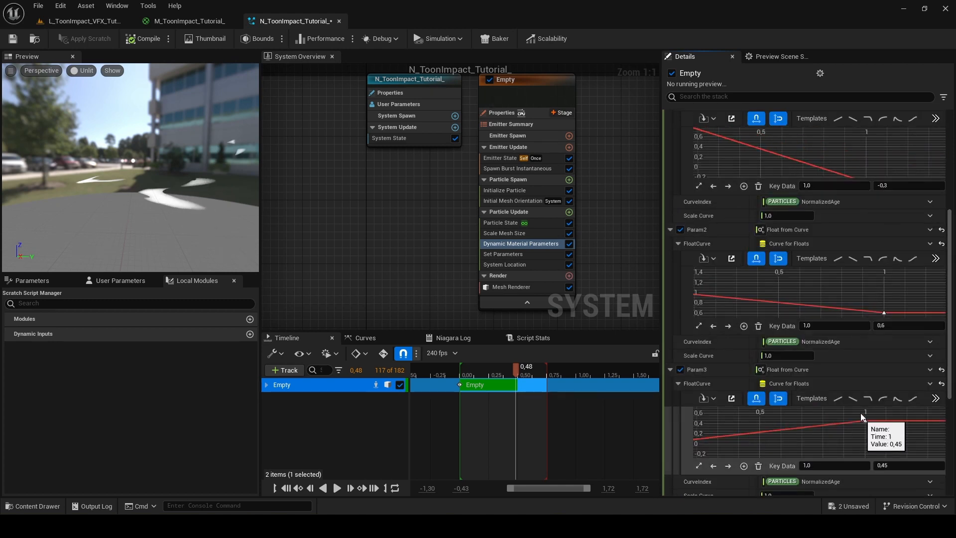
pyautogui.scroll(-1, 896, 393)
pyautogui.moveTo(903, 391); pyautogui.dragTo(867, 403)
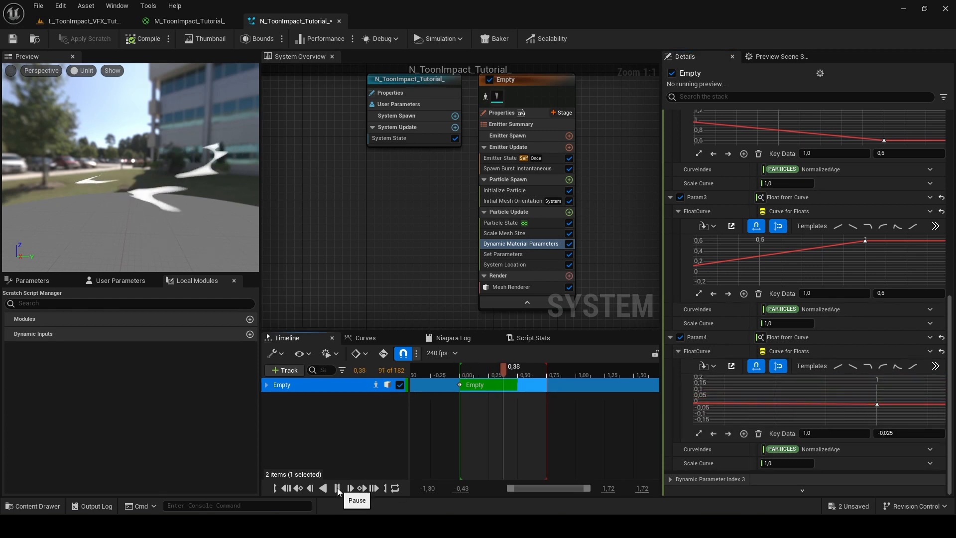
pyautogui.click(350, 488)
# In Dynamic Parameter Index 3, set the time-1 keys to 0.2 for Param2, 0.2 for Param3 and -0.75 for Param4.
pyautogui.moveTo(949, 391); pyautogui.dragTo(926, 249)
pyautogui.scroll(-1, 949, 227)
pyautogui.scroll(-6, 925, 250)
pyautogui.moveTo(924, 291); pyautogui.dragTo(924, 278)
pyautogui.scroll(3, 924, 279)
pyautogui.moveTo(924, 163)
pyautogui.mouseDown()
pyautogui.moveTo(920, 180)
pyautogui.moveTo(923, 153)
pyautogui.mouseUp()
pyautogui.moveTo(924, 290); pyautogui.dragTo(917, 301)
pyautogui.scroll(-4, 918, 302)
pyautogui.moveTo(921, 436); pyautogui.dragTo(860, 388, button='right')
pyautogui.moveTo(861, 387); pyautogui.dragTo(859, 401)
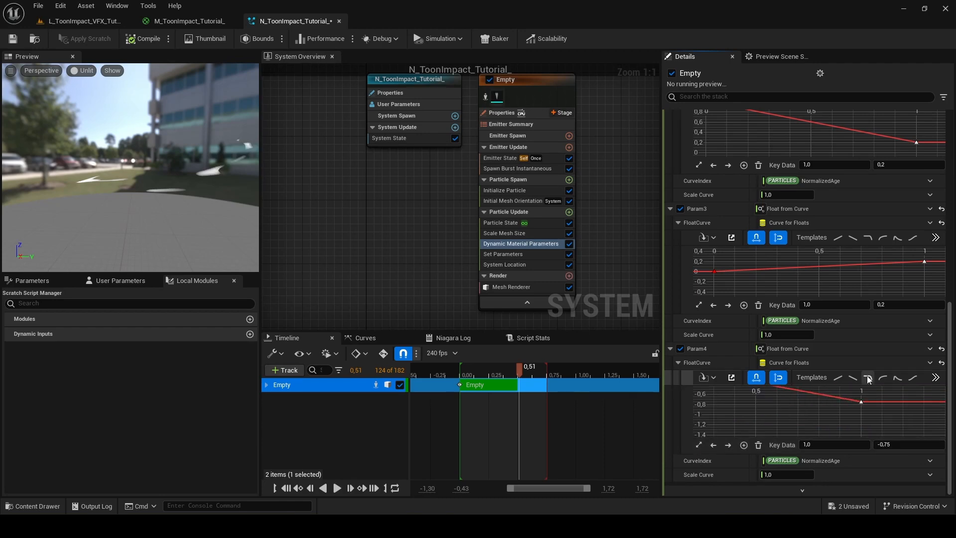
pyautogui.scroll(4, 923, 262)
pyautogui.moveTo(923, 152); pyautogui.dragTo(925, 141)
pyautogui.hotkey('ctrl', 'z')
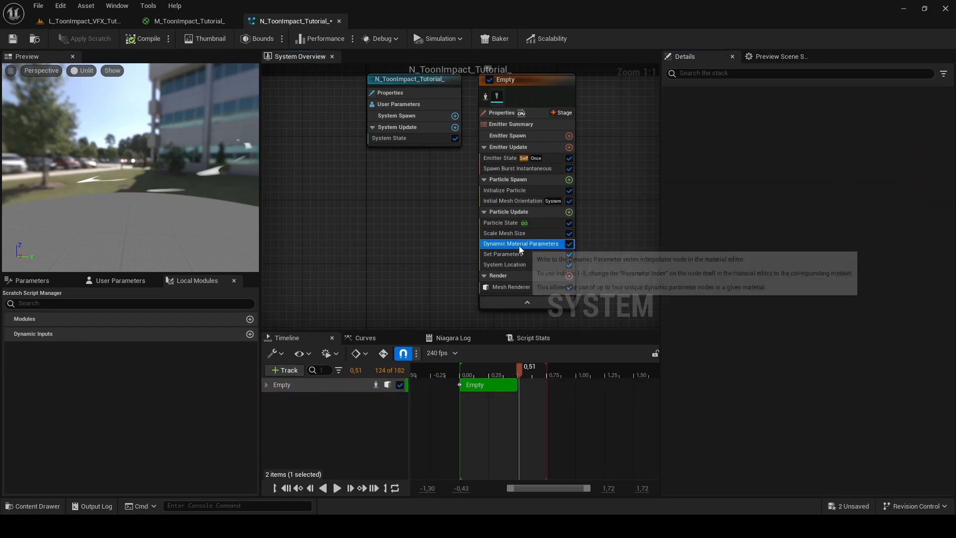
pyautogui.click(519, 247)
# Set the time-1 keys of Dynamic Parameter Index 3 to 0.95 for Param1 and 0.3 for Param2.
pyautogui.scroll(-1, 927, 234)
pyautogui.moveTo(924, 249); pyautogui.dragTo(929, 236)
pyautogui.scroll(-5, 929, 239)
pyautogui.moveTo(924, 283); pyautogui.dragTo(924, 286)
pyautogui.moveTo(925, 185)
pyautogui.mouseDown()
pyautogui.moveTo(931, 201)
pyautogui.moveTo(931, 184)
pyautogui.mouseUp()
pyautogui.scroll(4, 928, 187)
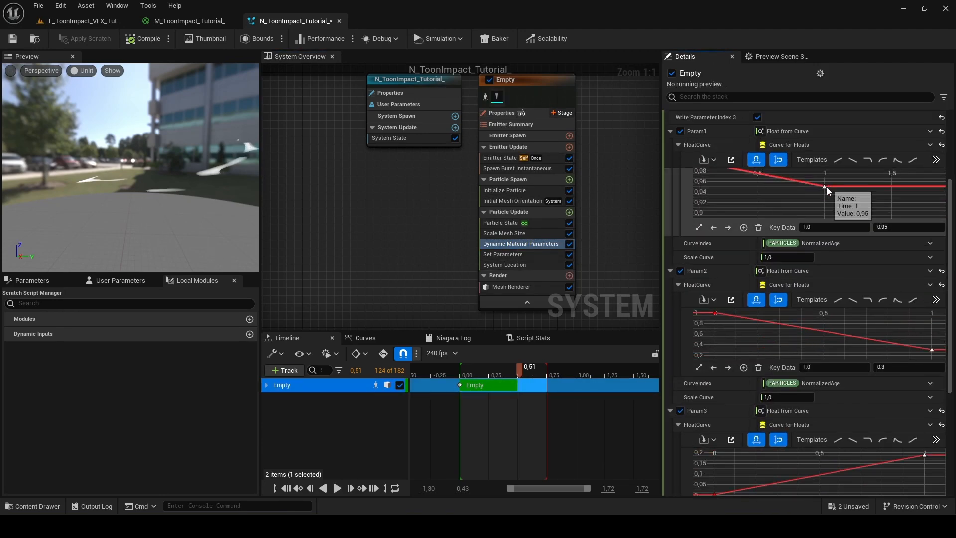
pyautogui.moveTo(825, 217); pyautogui.dragTo(825, 187)
# Move Index 3's last Param3 key to 0.275 and last Param4 key to -0.375, both at time 0.9, and save the system.
pyautogui.scroll(-6, 828, 243)
pyautogui.moveTo(832, 399); pyautogui.dragTo(831, 401)
pyautogui.scroll(-7, 717, 291)
pyautogui.moveTo(824, 270); pyautogui.dragTo(824, 251)
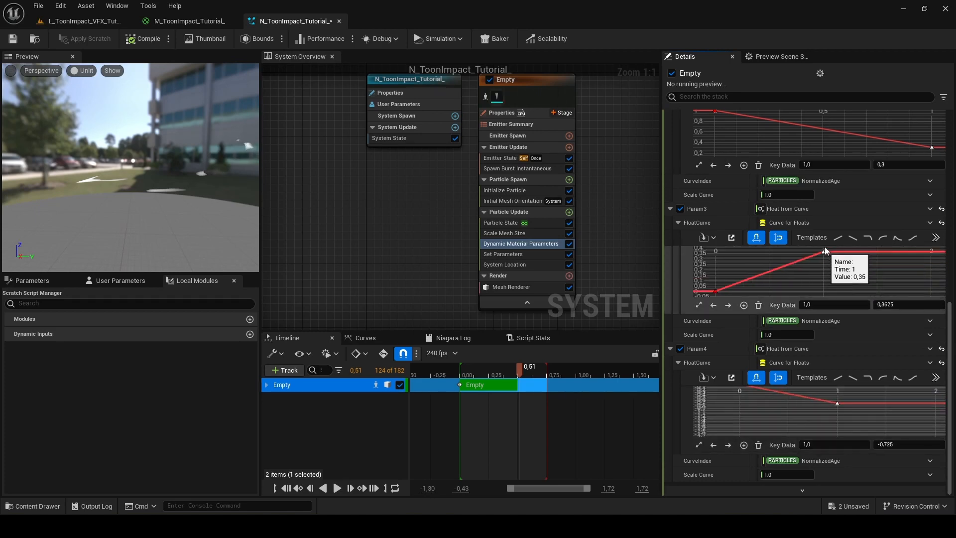
pyautogui.scroll(4, 821, 224)
pyautogui.scroll(-6, 814, 259)
pyautogui.scroll(4, 917, 239)
pyautogui.moveTo(825, 177)
pyautogui.mouseDown()
pyautogui.moveTo(836, 140)
pyautogui.moveTo(832, 161)
pyautogui.mouseUp()
pyautogui.scroll(-10, 834, 169)
pyautogui.moveTo(837, 441); pyautogui.dragTo(836, 435)
pyautogui.scroll(-4, 802, 311)
pyautogui.moveTo(792, 310); pyautogui.dragTo(784, 314)
pyautogui.moveTo(827, 435); pyautogui.dragTo(828, 425)
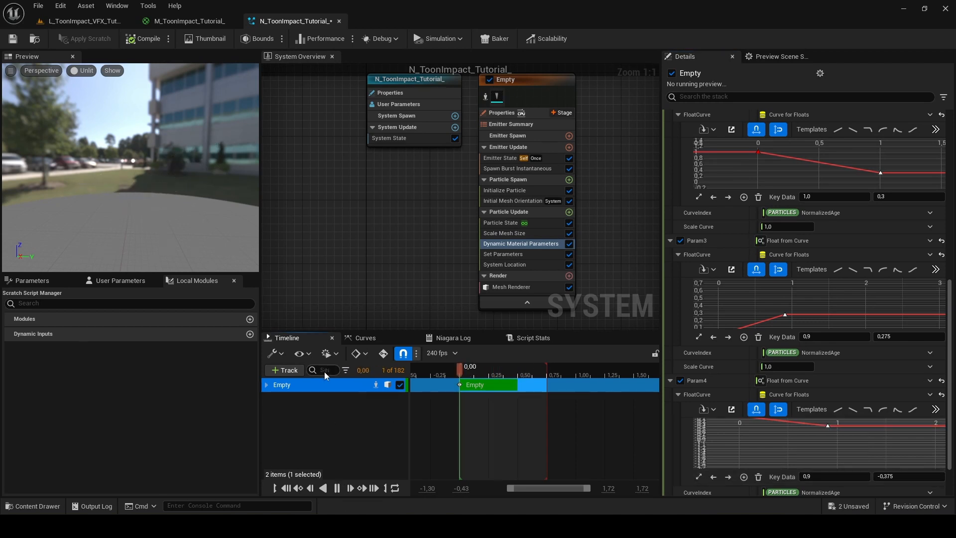
pyautogui.hotkey('ctrl', 's')
# Duplicate the Empty emitter and set the copy's Initial Mesh Orientation rotation to 0.25 on X.
pyautogui.click(527, 80)
pyautogui.rightClick(527, 80)
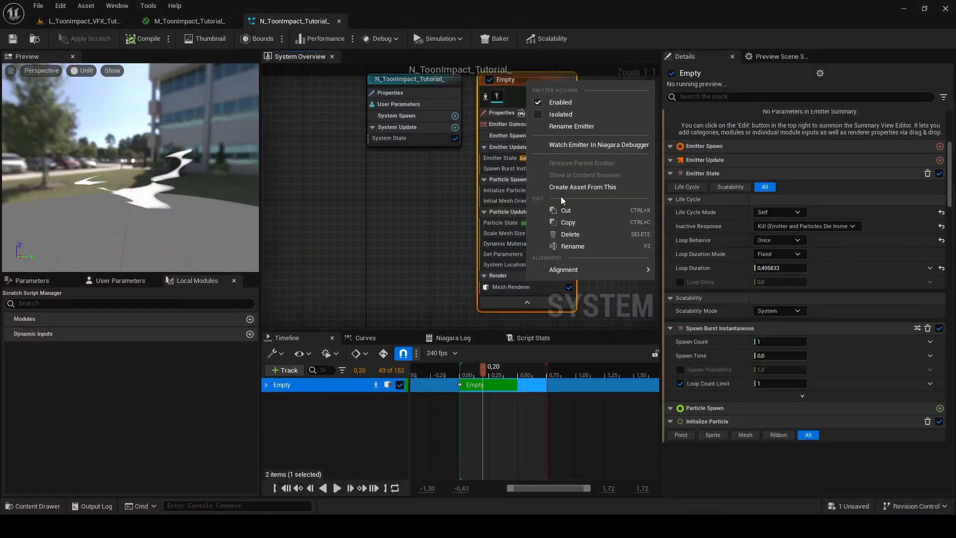
pyautogui.click(656, 211)
pyautogui.click(512, 224)
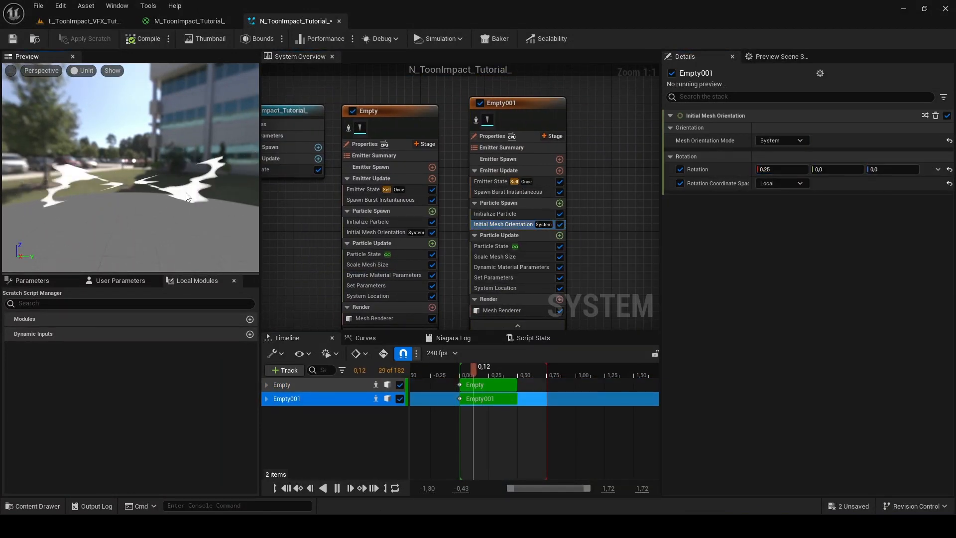
# Set Empty001's System Location offset to 0 on X, about 83.44 on Y and 14 on Z, then save the system.
pyautogui.click(495, 287)
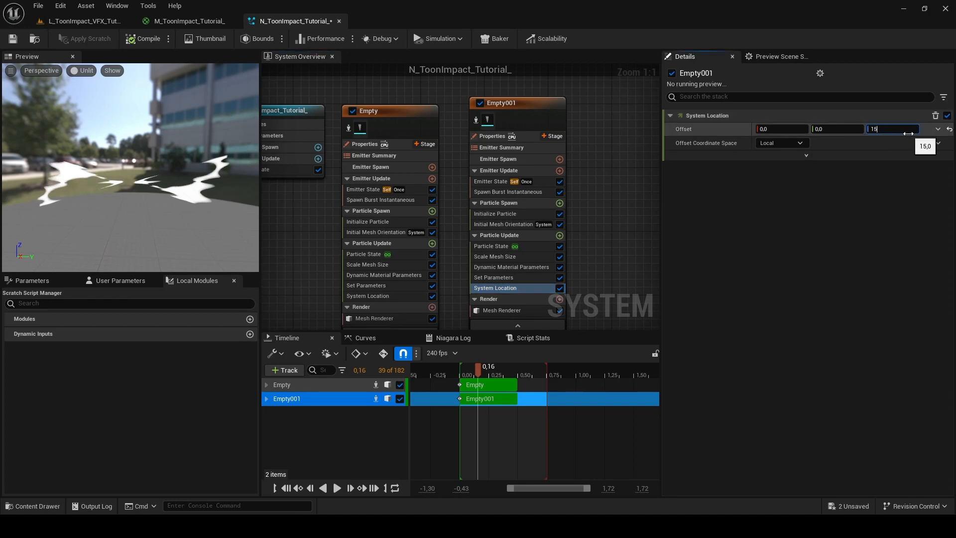
pyautogui.moveTo(789, 129); pyautogui.dragTo(721, 129)
pyautogui.write('0')
pyautogui.press('Return')
pyautogui.moveTo(827, 129); pyautogui.dragTo(856, 129)
pyautogui.click(903, 129)
pyautogui.click(337, 487)
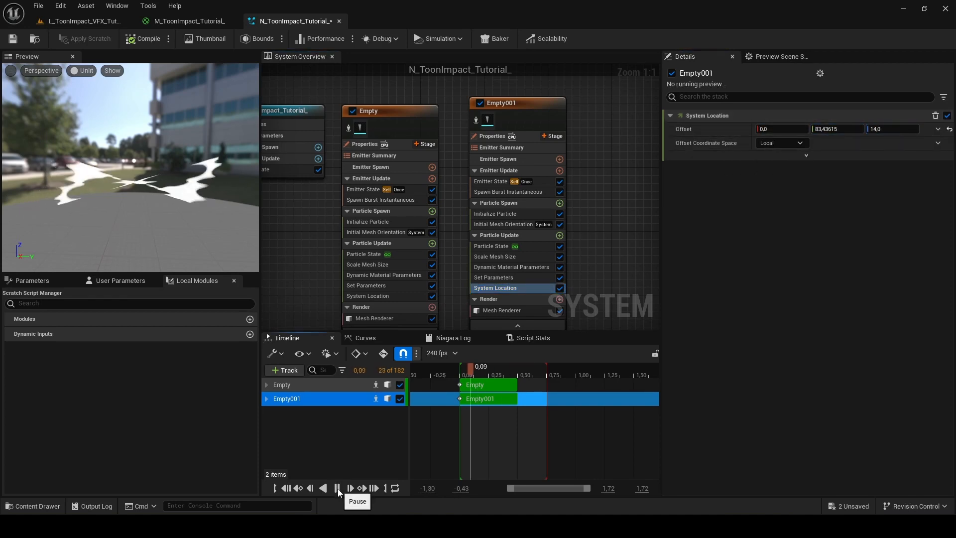
pyautogui.hotkey('ctrl', 's')
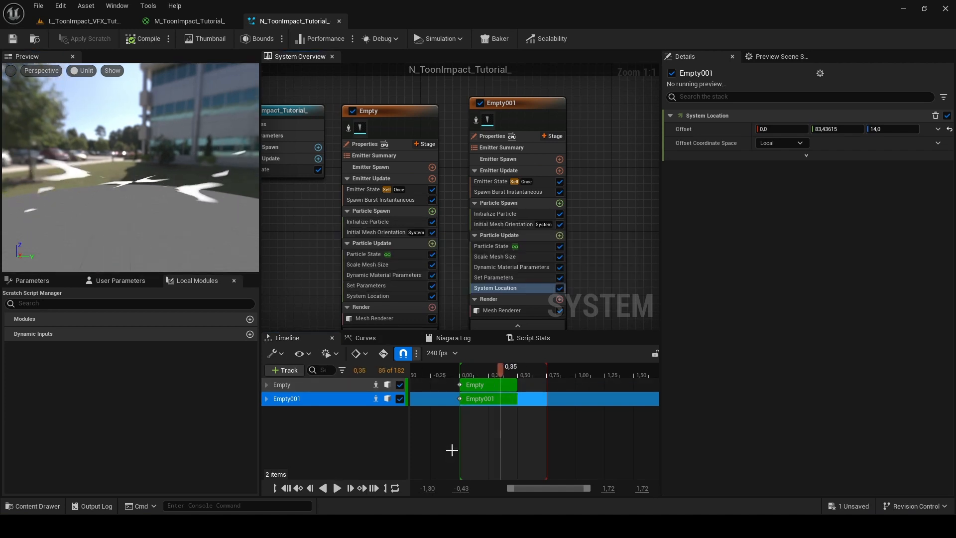
# Duplicate the Empty001 emitter and give the copy a Sprite Renderer in place of its Mesh Renderer, which is disabled.
pyautogui.click(362, 160)
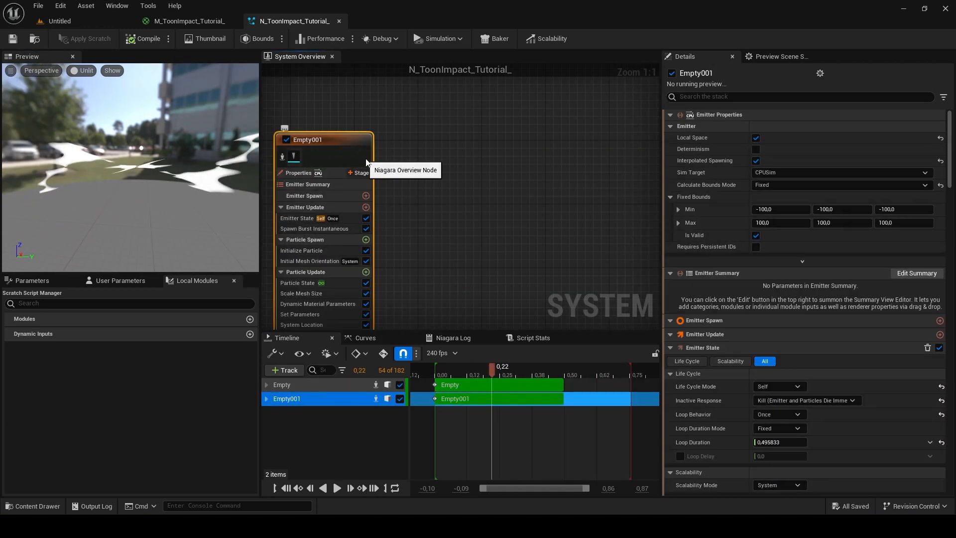
pyautogui.hotkey('ctrl', 'd')
pyautogui.moveTo(544, 239); pyautogui.dragTo(577, 144, button='right')
pyautogui.click(548, 230)
pyautogui.write('sprite')
pyautogui.press('Return')
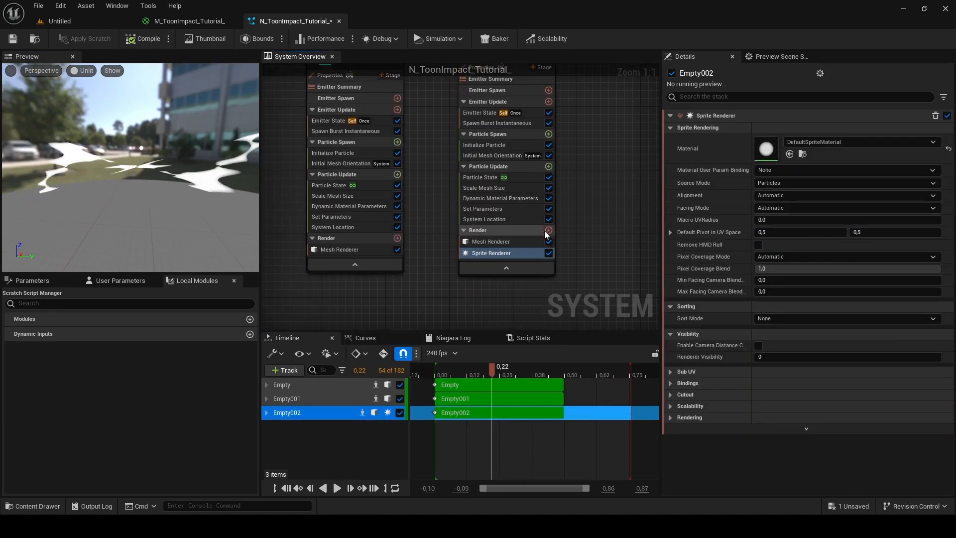
pyautogui.click(549, 241)
# Assign the M_ToonImpact_Tutorial_Muzzle_ material to the Sprite Renderer, set its alignment to Custom Alignment and change its facing mode.
pyautogui.click(817, 142)
pyautogui.write('muz')
pyautogui.click(836, 290)
pyautogui.click(786, 195)
pyautogui.click(787, 224)
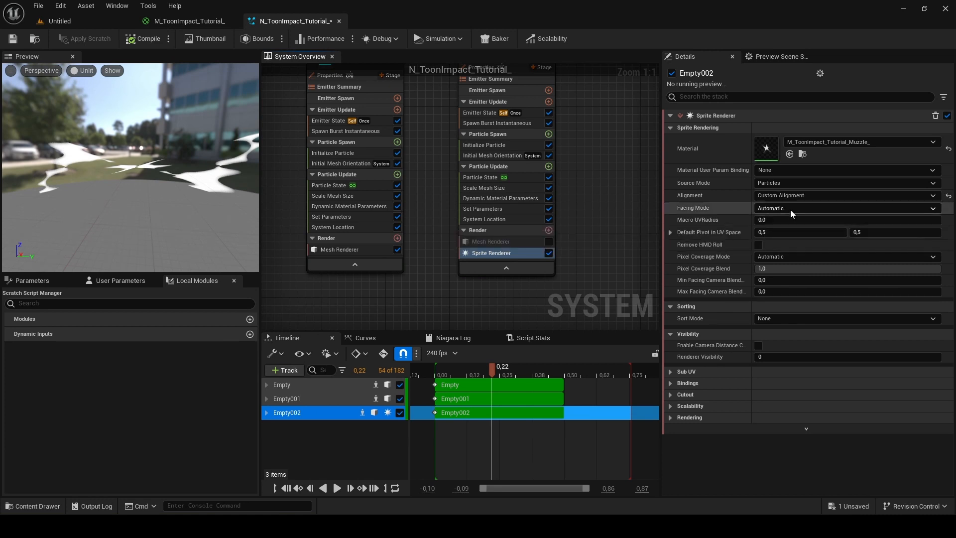
pyautogui.click(790, 209)
pyautogui.click(788, 235)
# Add an Align Sprite to Mesh Orientation module to Empty002's Particle Update and disable its Scale Mesh Size module.
pyautogui.click(548, 167)
pyautogui.write('orient')
pyautogui.click(371, 290)
pyautogui.click(558, 188)
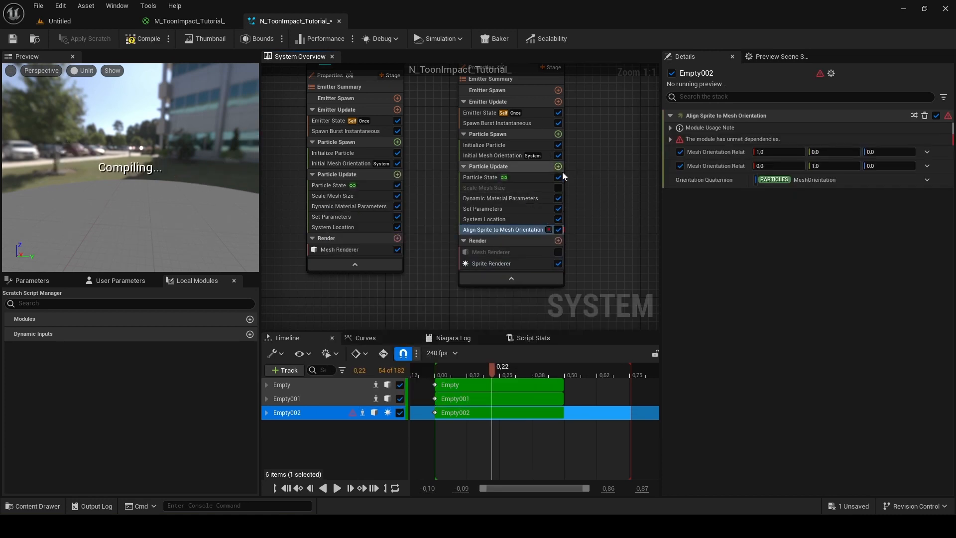
# Add a Scale Sprite Size module to Empty002 in Non-Uniform mode with a scale factor of 150 by 50.
pyautogui.click(558, 166)
pyautogui.write('sprit')
pyautogui.click(398, 322)
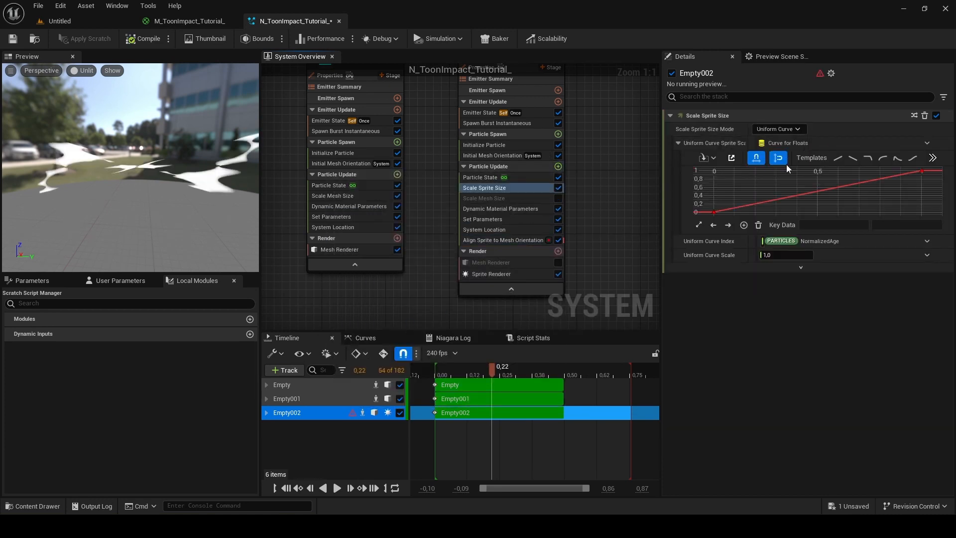
pyautogui.click(778, 129)
pyautogui.click(784, 149)
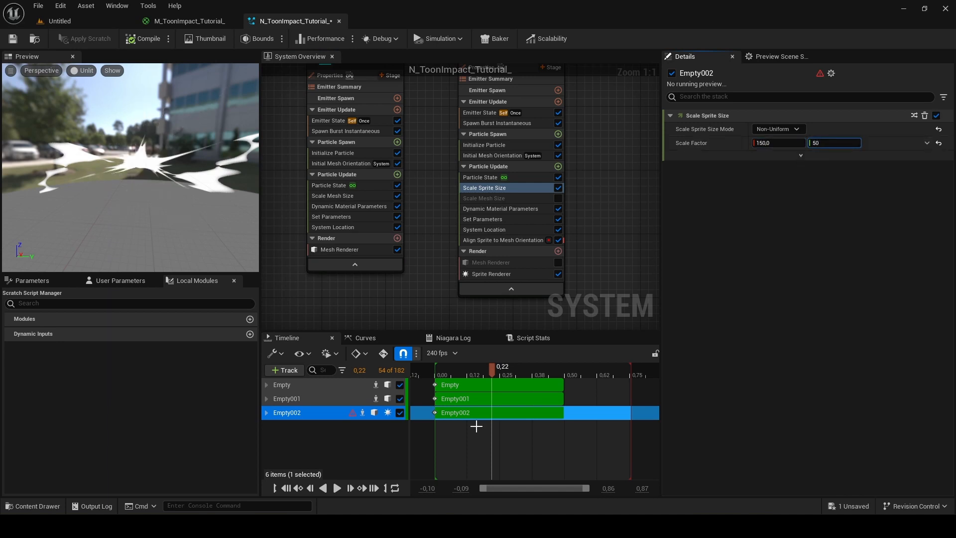
# Set Empty002's System Location offset to about 124.39 on Y and -5.21 on Z.
pyautogui.click(503, 240)
pyautogui.click(484, 230)
pyautogui.moveTo(822, 129); pyautogui.dragTo(846, 128)
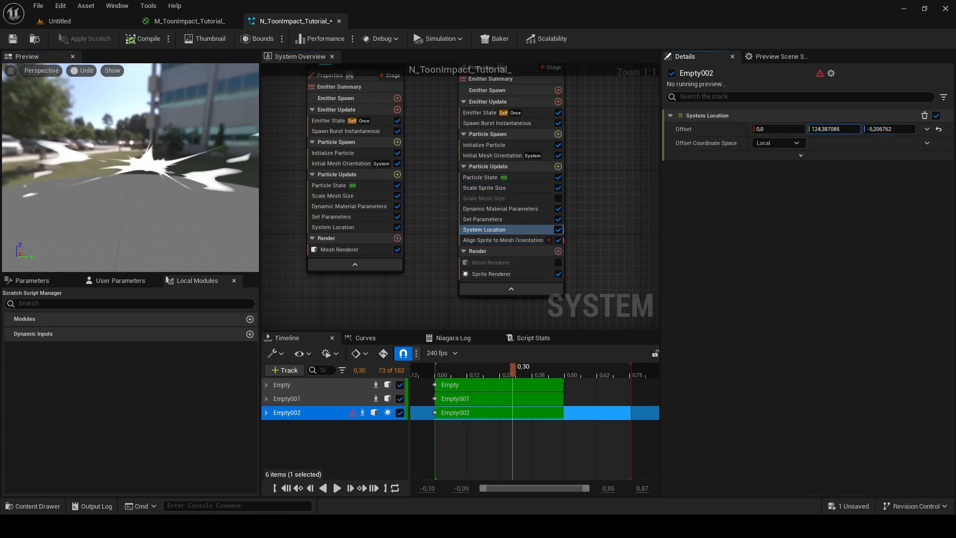
# Shorten Empty002's timeline section and delay the bursts of Empty and Empty001 to about its end, extending their sections to match.
pyautogui.click(457, 412)
pyautogui.moveTo(436, 384); pyautogui.dragTo(461, 386)
pyautogui.moveTo(437, 399); pyautogui.dragTo(461, 398)
pyautogui.moveTo(562, 385); pyautogui.dragTo(588, 398)
pyautogui.press('space')
pyautogui.moveTo(459, 412)
pyautogui.mouseDown()
pyautogui.moveTo(470, 412)
pyautogui.moveTo(470, 384)
pyautogui.moveTo(469, 398)
pyautogui.mouseUp()
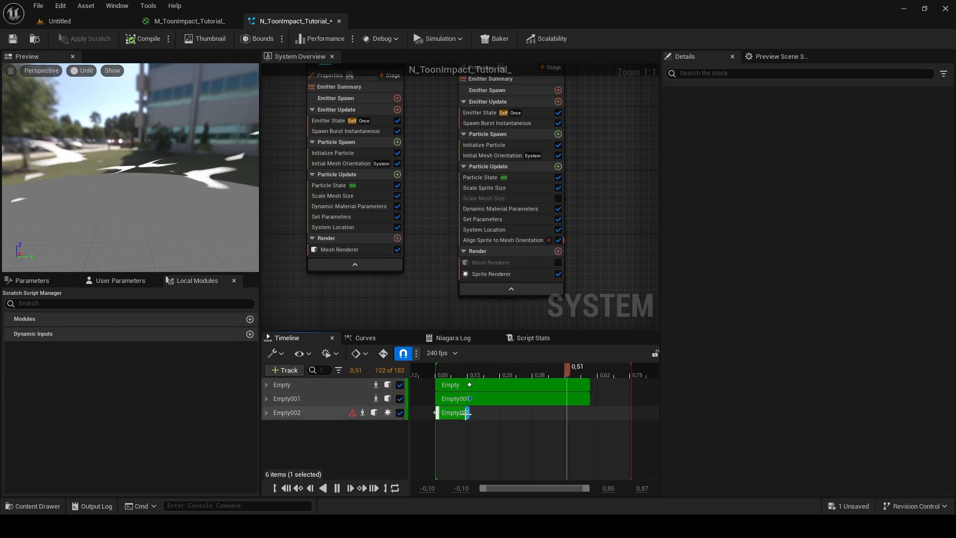